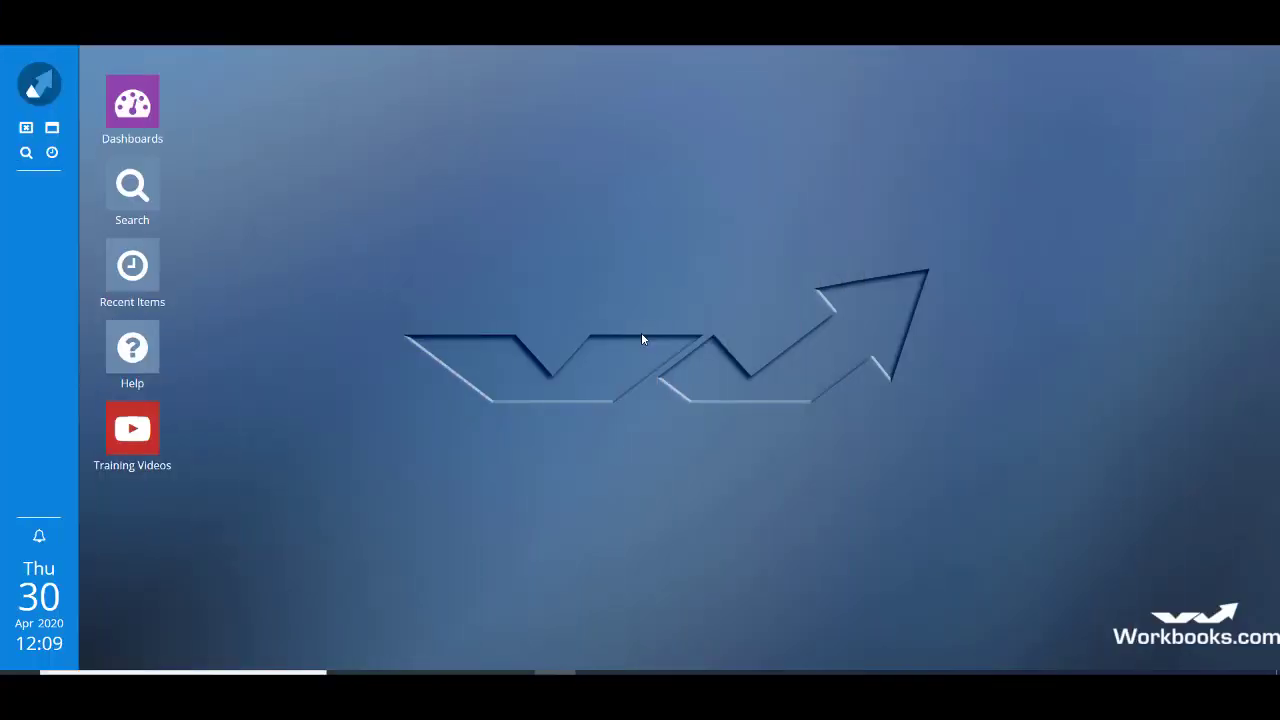
Step: Create a new pre-populated report based on the People record type
left_click(39, 84)
mouse_move(307, 187)
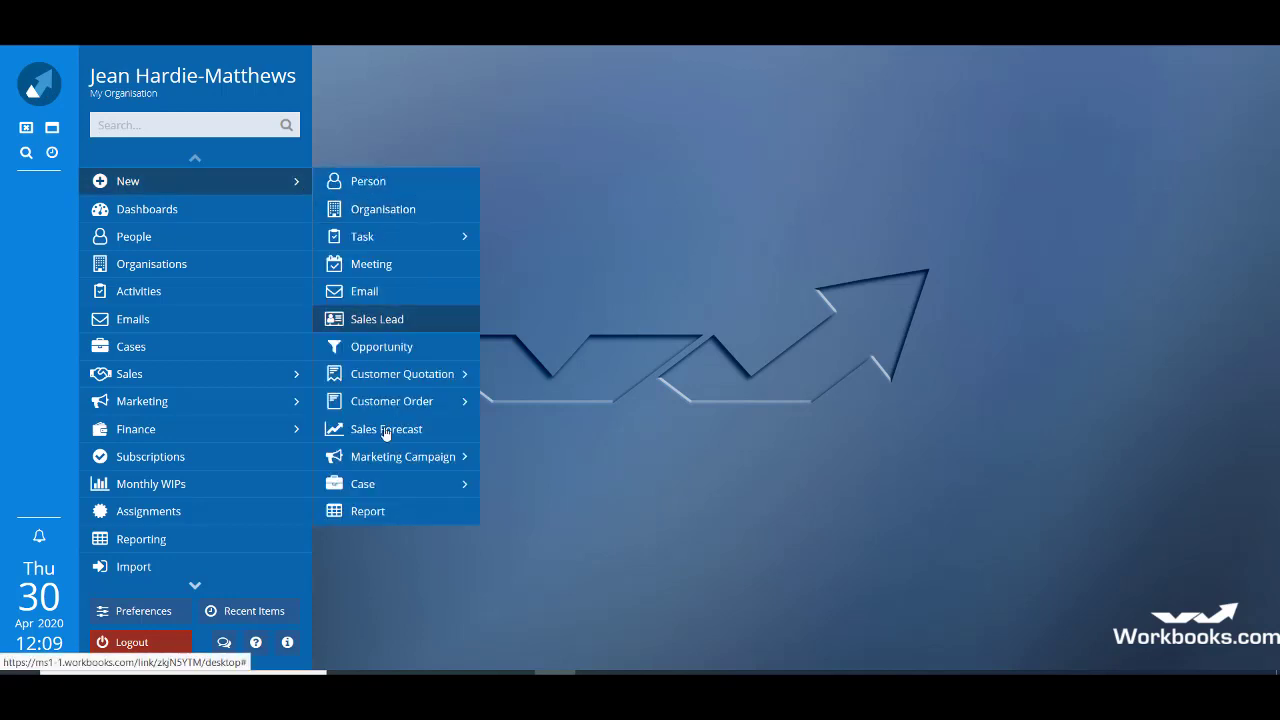
left_click(392, 513)
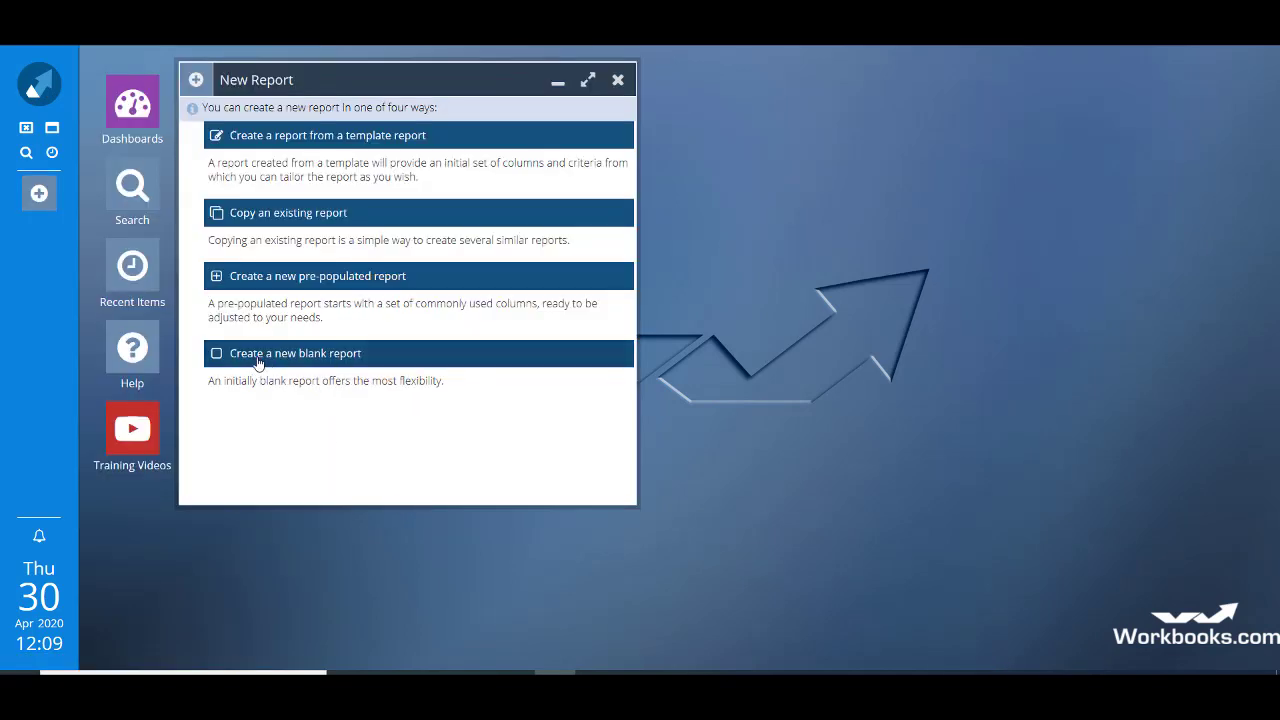
left_click(306, 285)
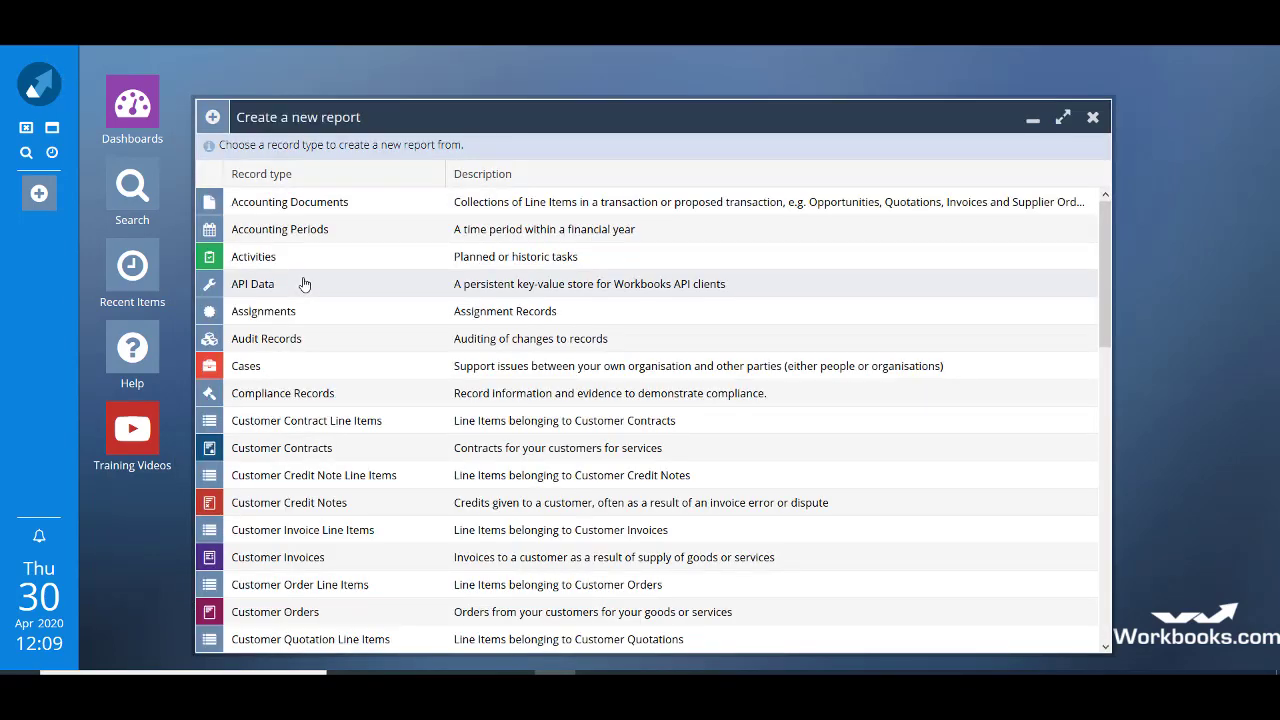
scroll(328, 400, "down", 5)
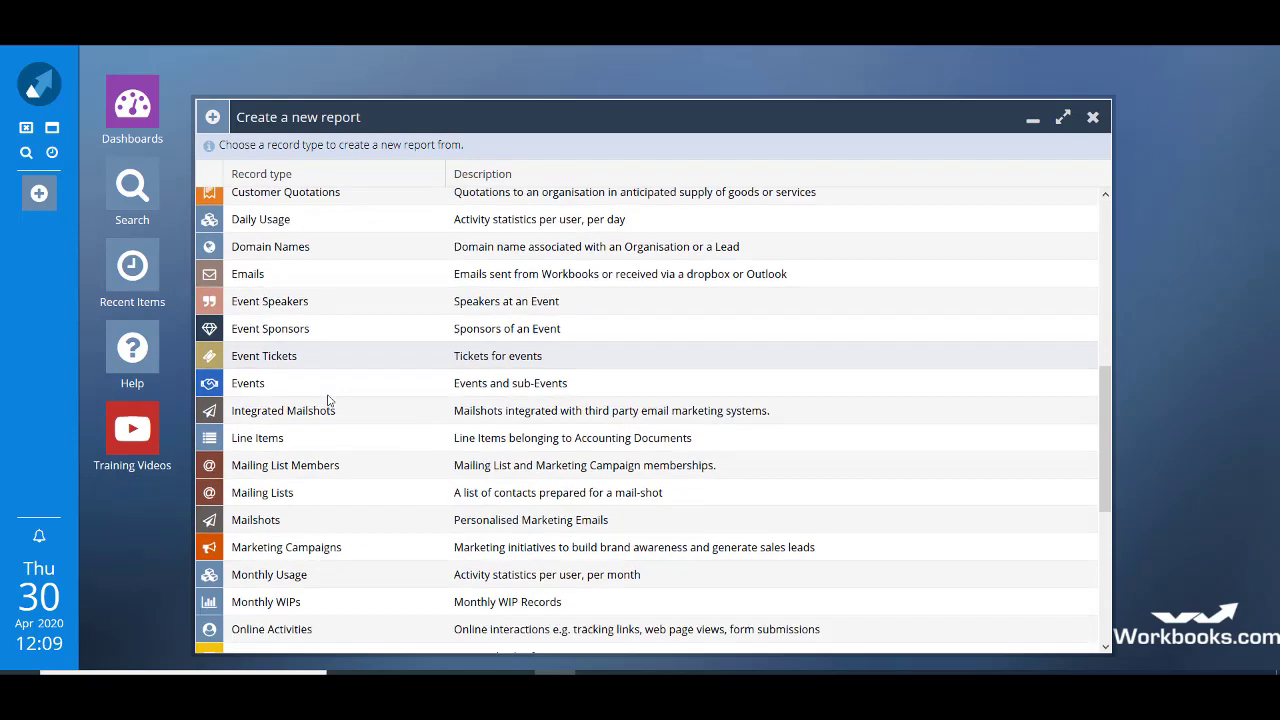
scroll(328, 400, "down", 4)
left_click(259, 428)
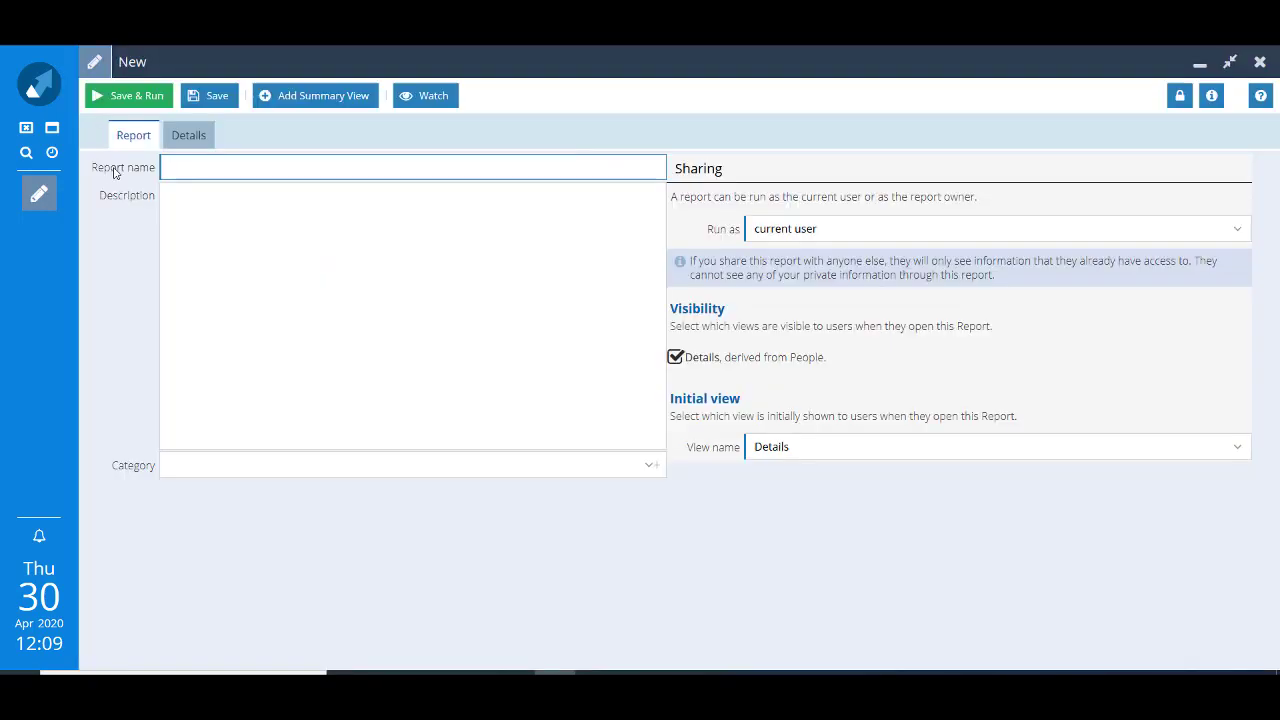
Step: Save the report under the name Company Directors by Industry and load the preview of its Details view
type("Company Directors by Industry")
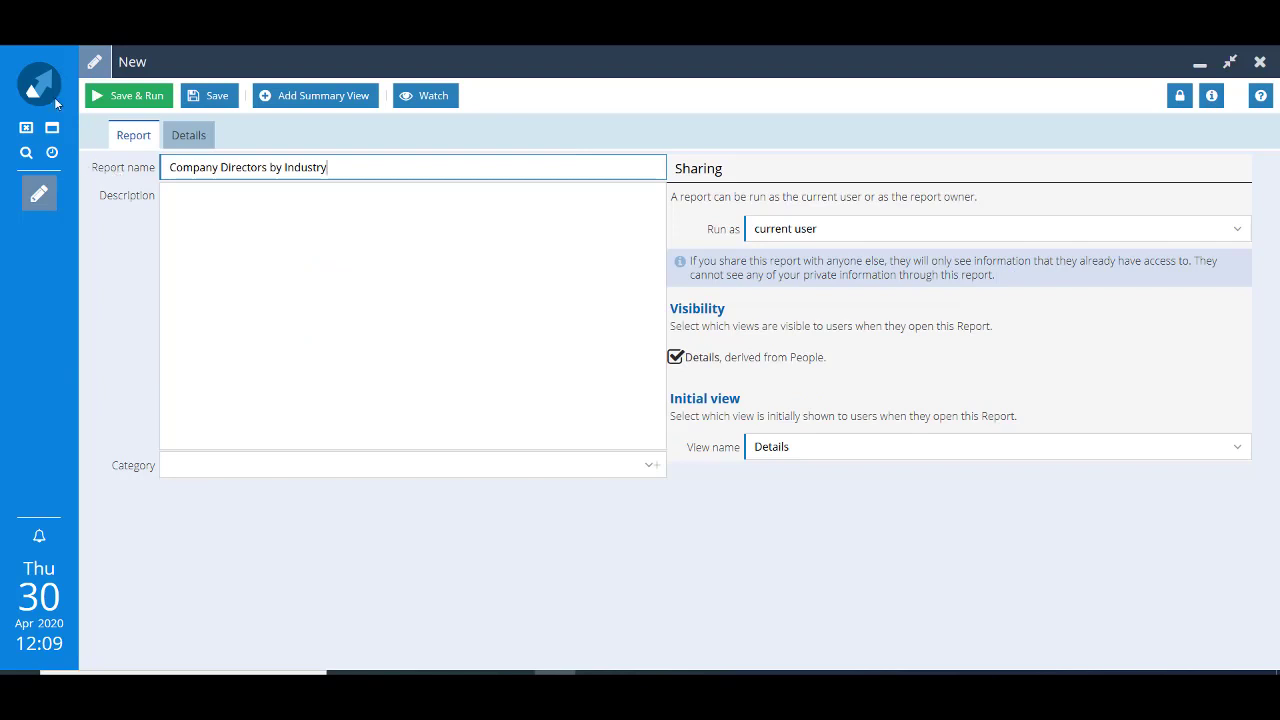
left_click(197, 103)
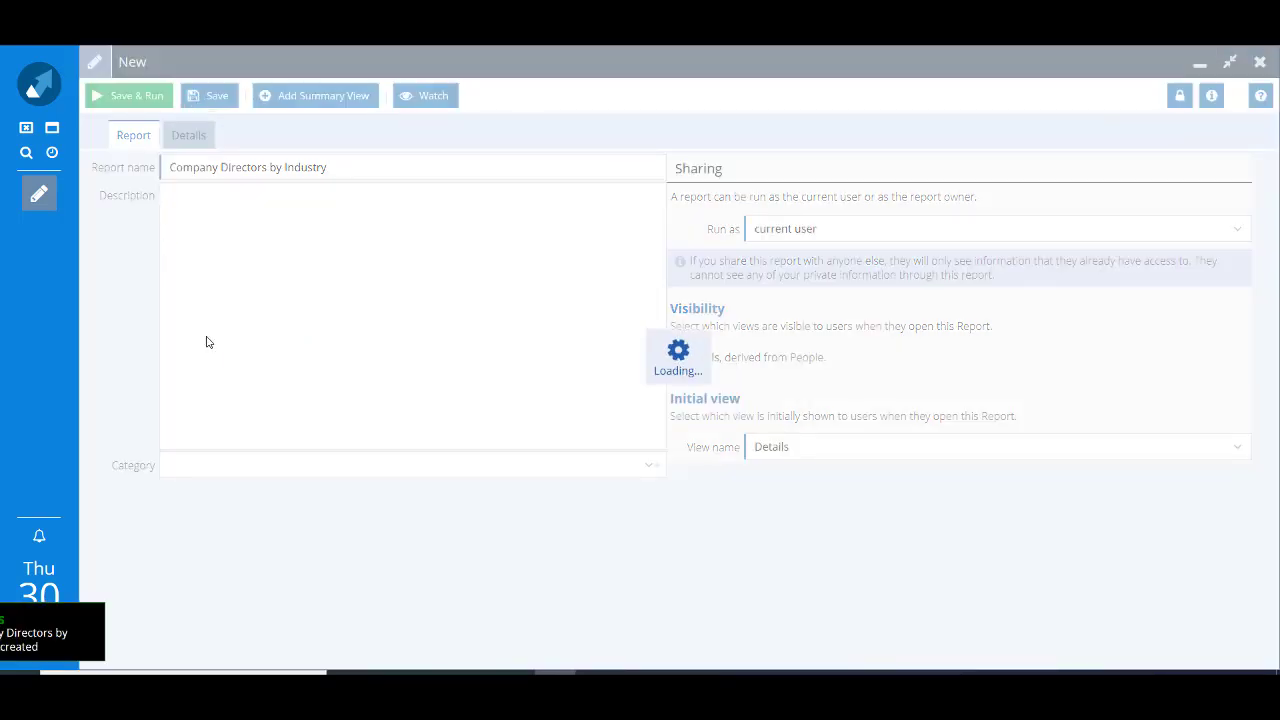
left_click(148, 457)
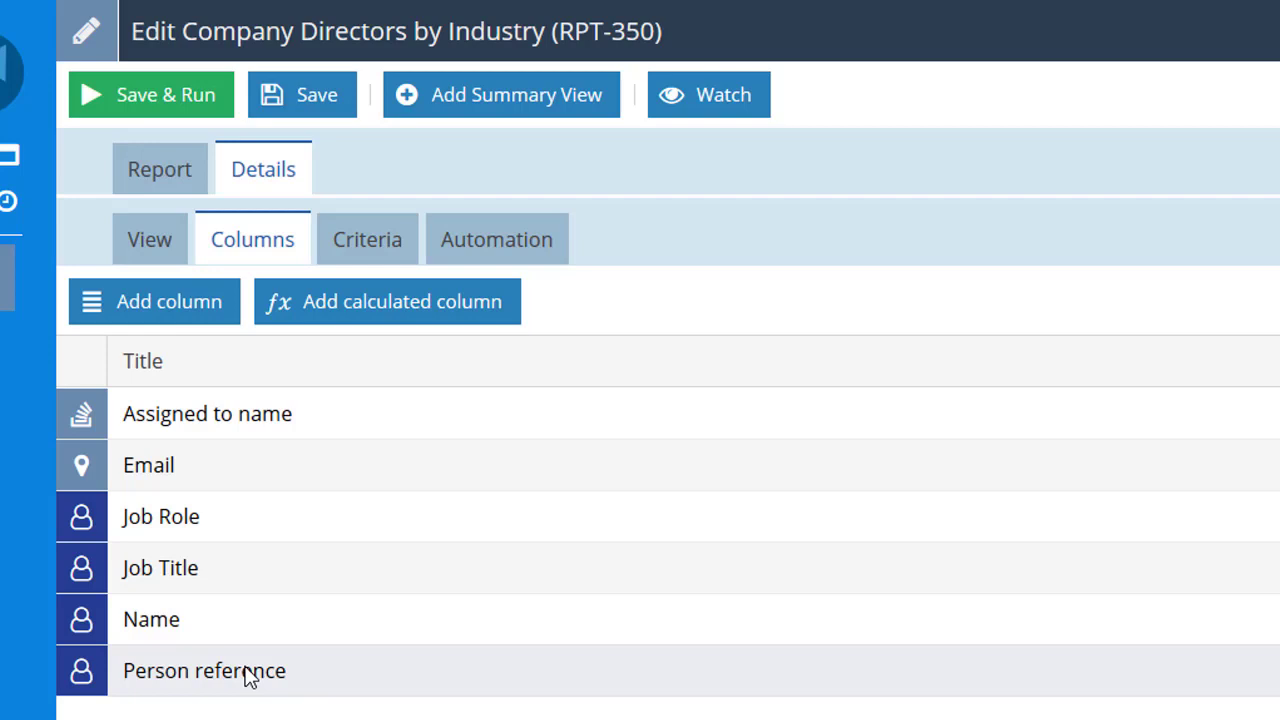
Step: Add the Employer column to the report's Details view and refresh the preview to show it
left_click(179, 312)
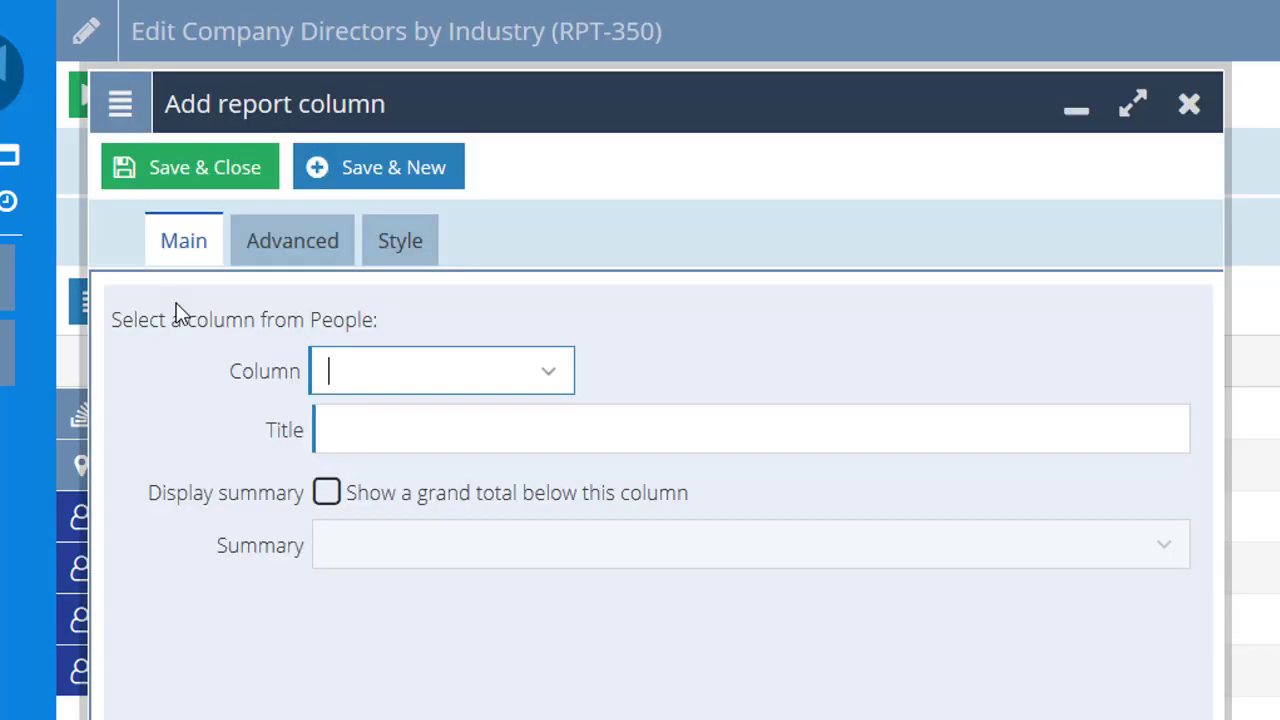
type("emplo")
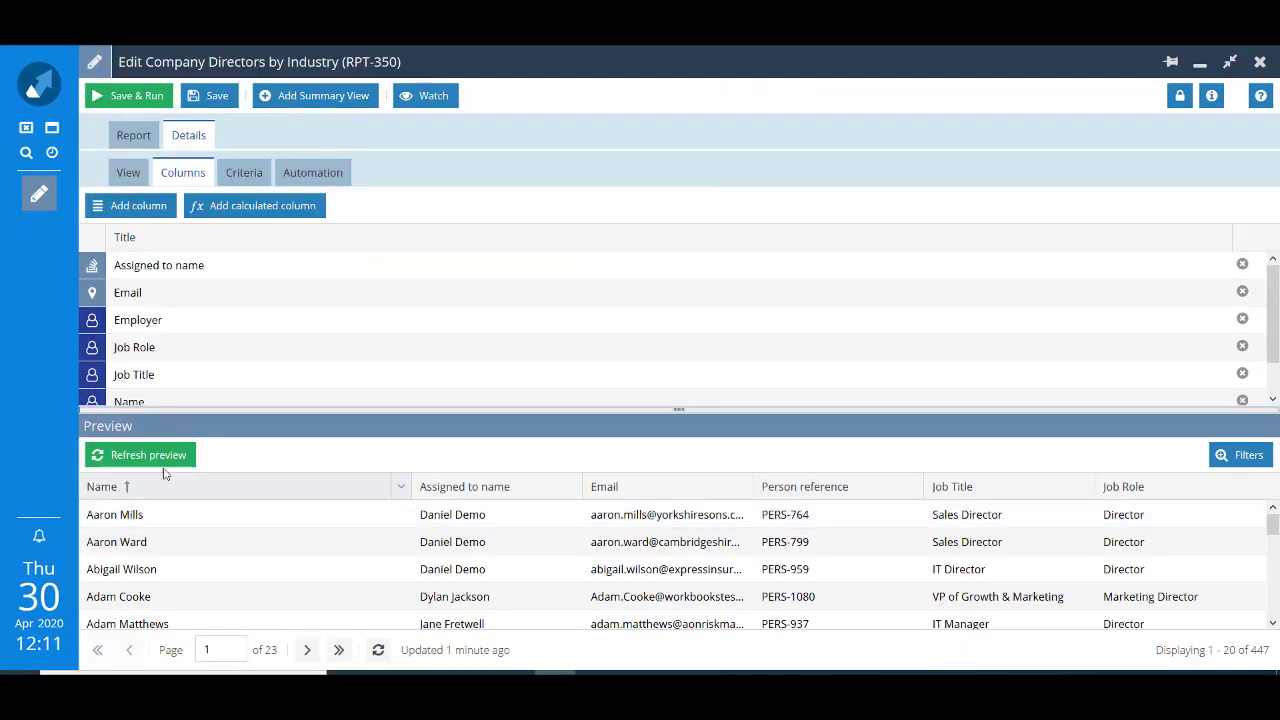
left_click(148, 456)
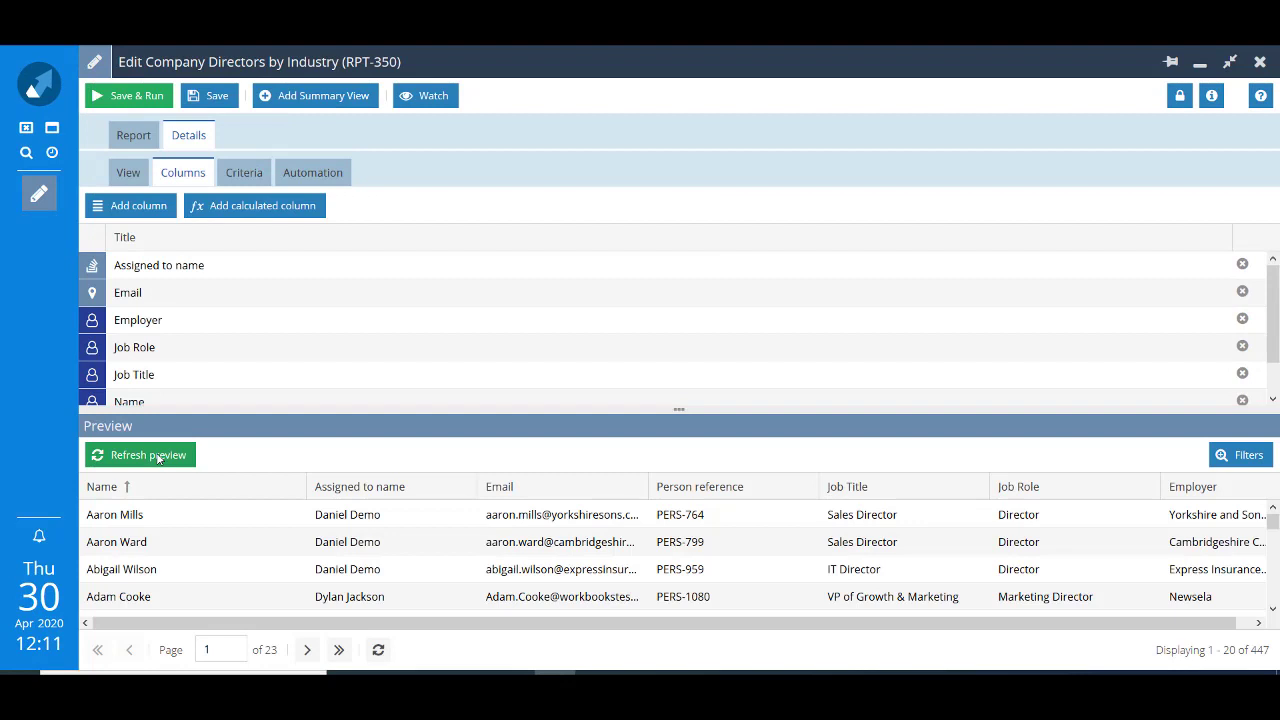
scroll(409, 606, "right", 1)
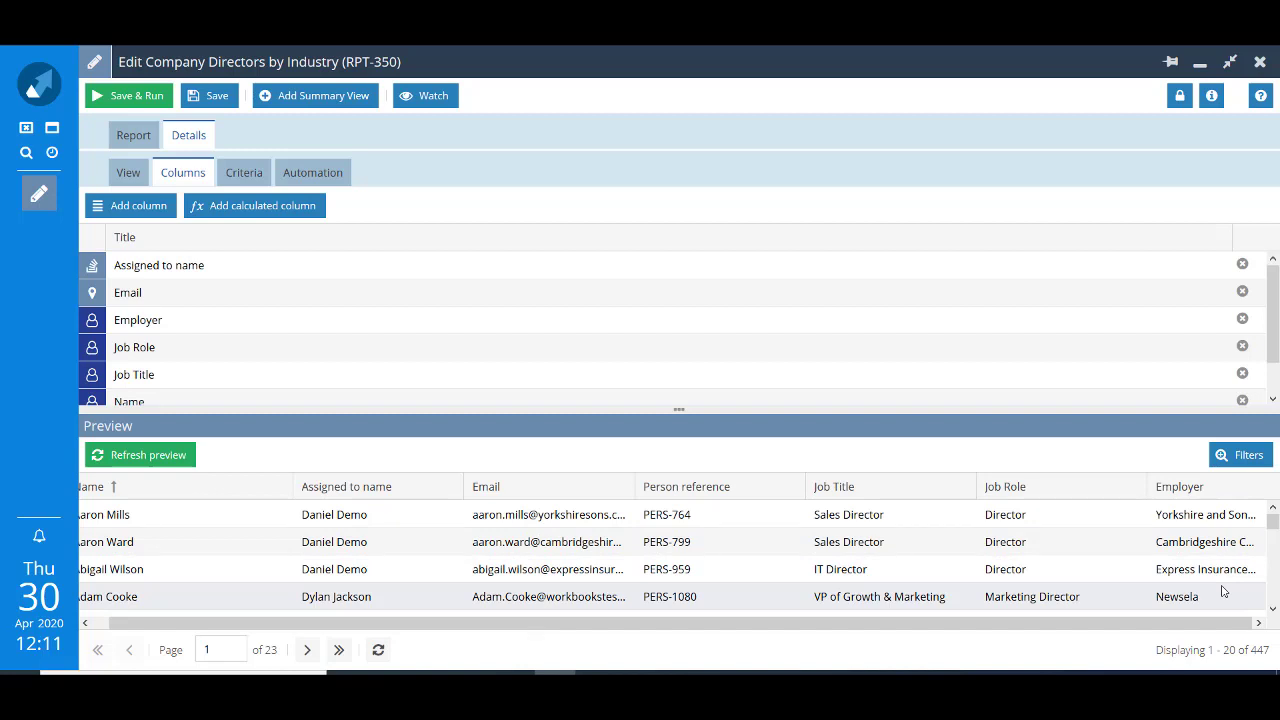
Step: Add the Industry column from the linked Employer (main) record to the Details view and refresh the preview
left_click(133, 210)
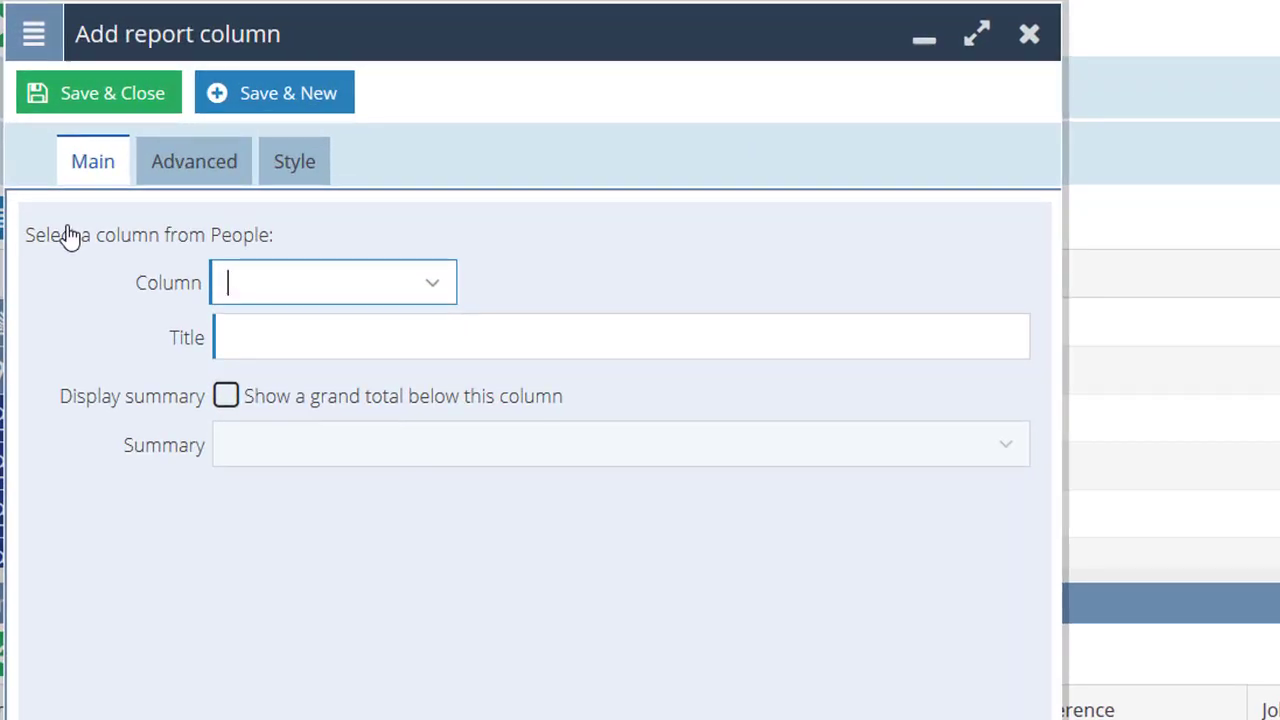
type("emplo")
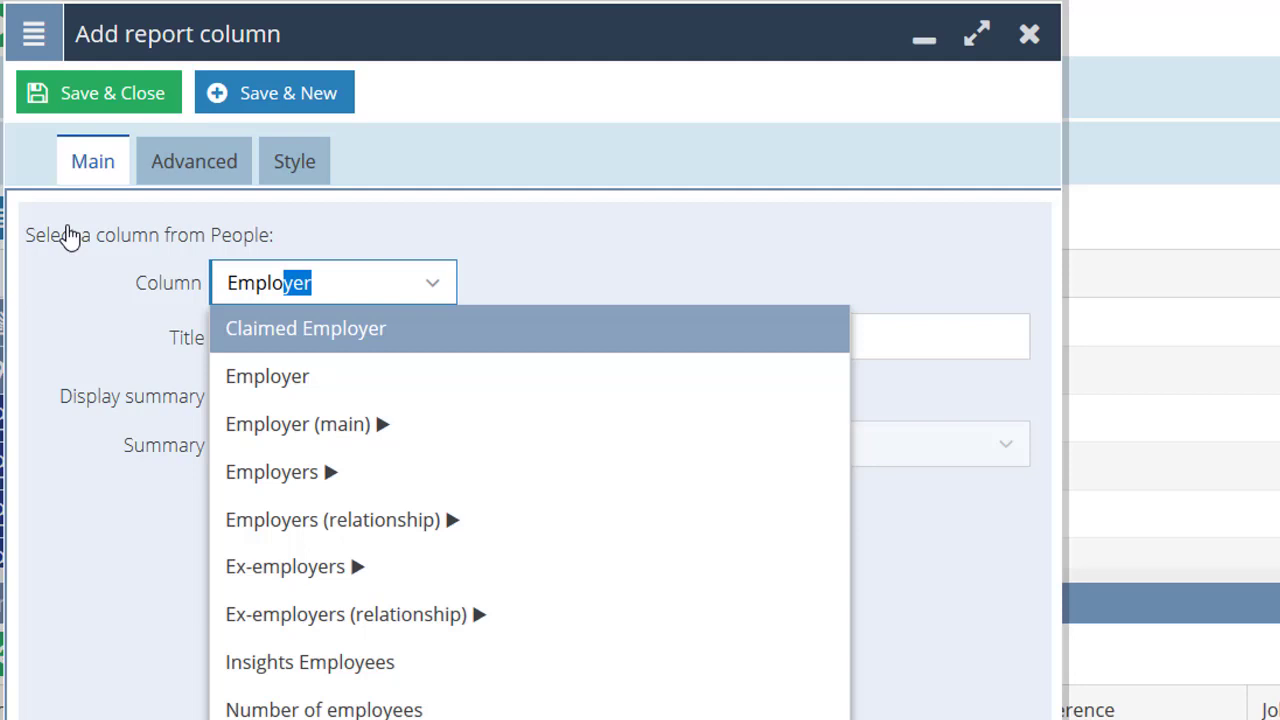
left_click(365, 448)
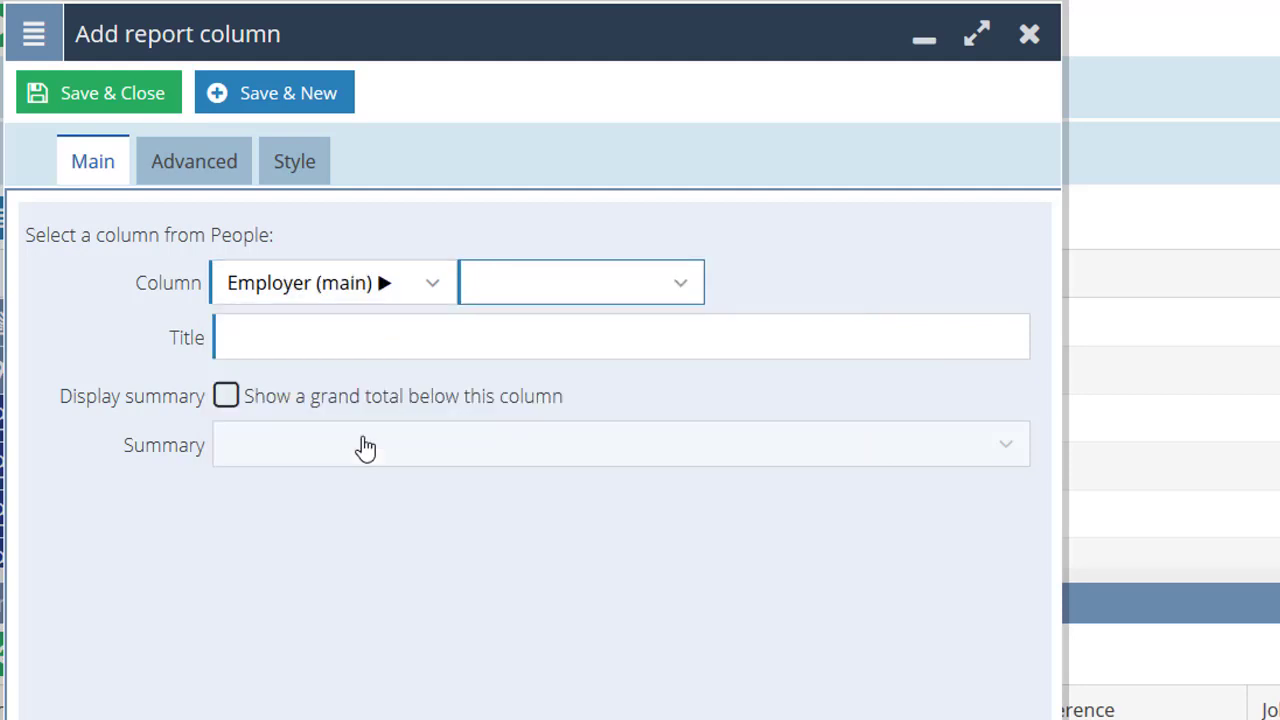
left_click(680, 296)
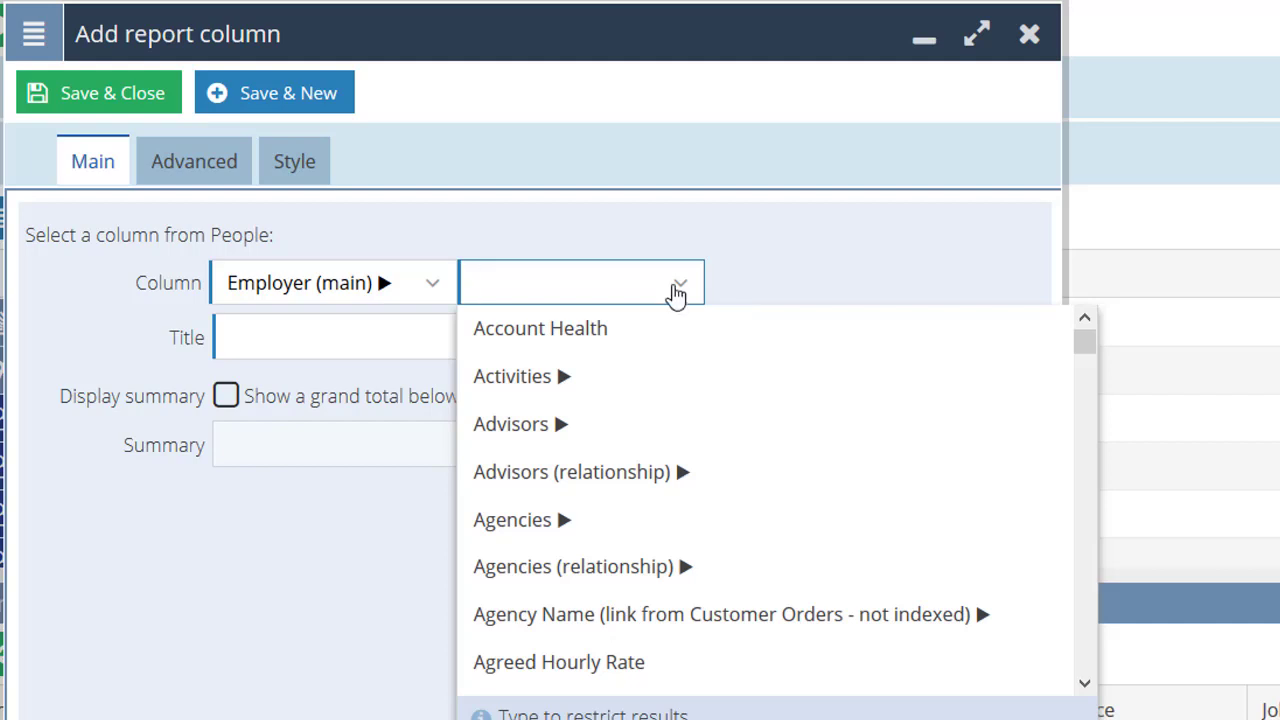
type("Industry")
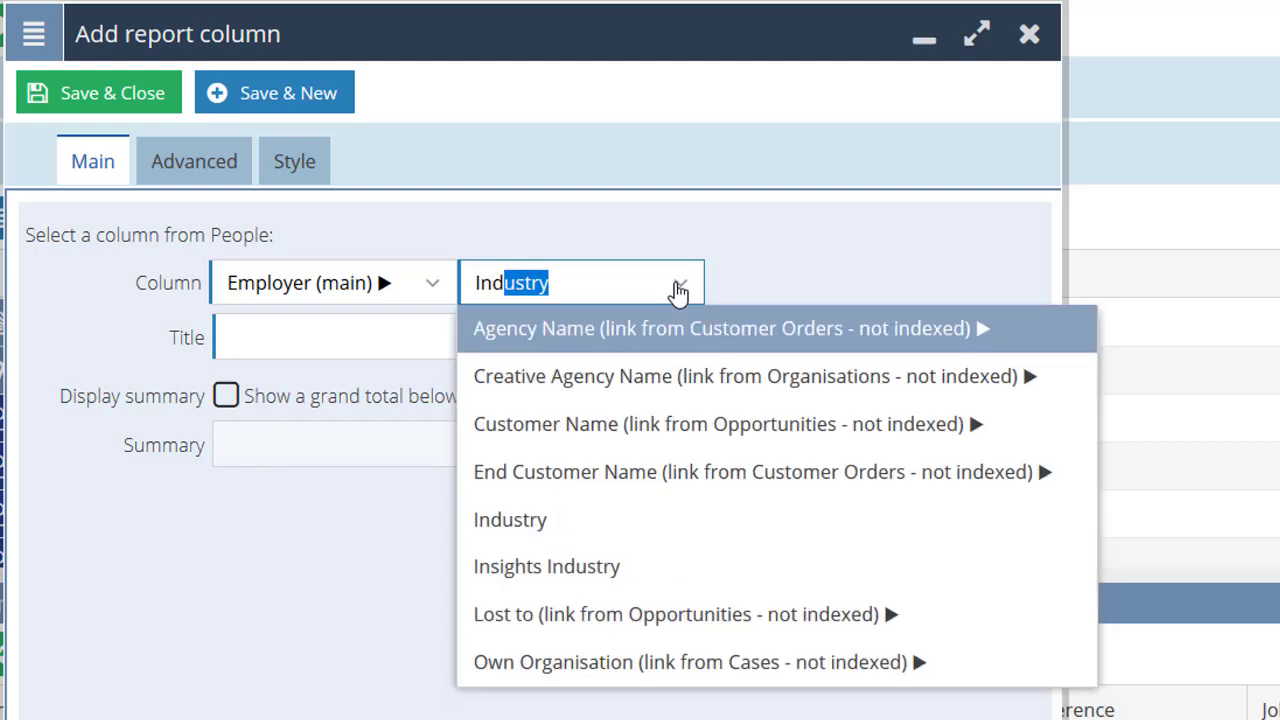
left_click(607, 530)
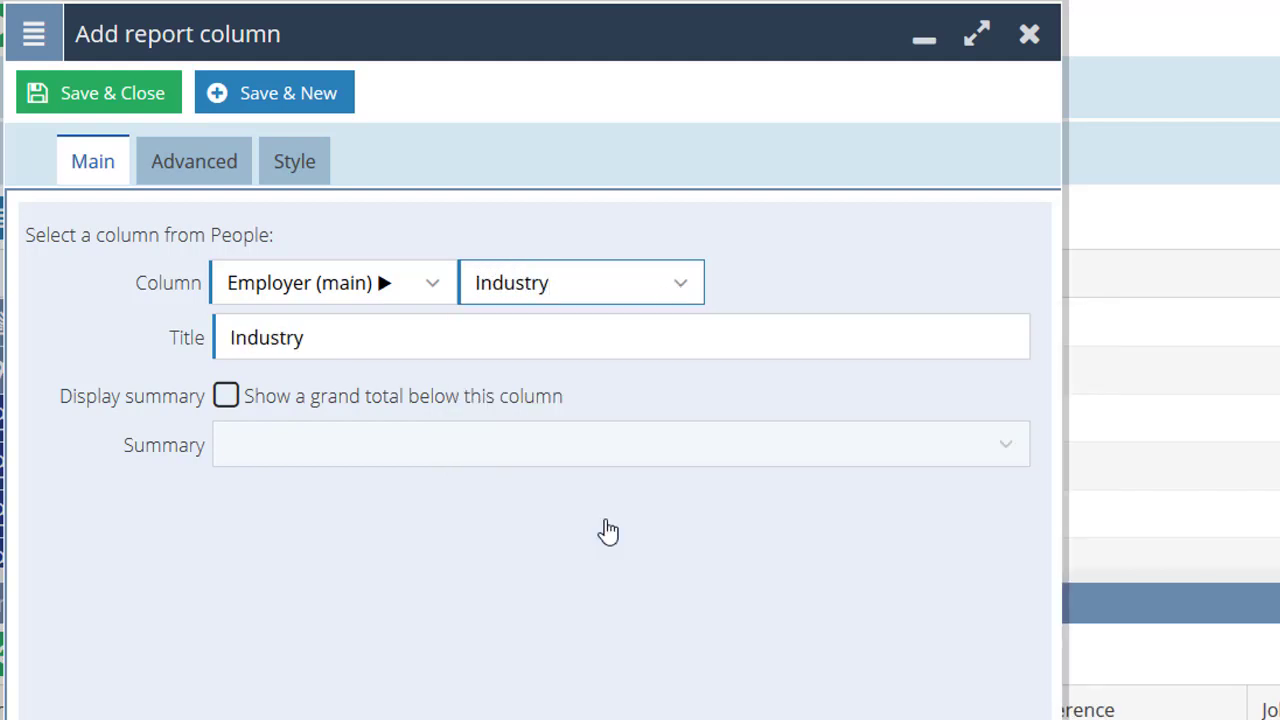
left_click(85, 95)
left_click(160, 456)
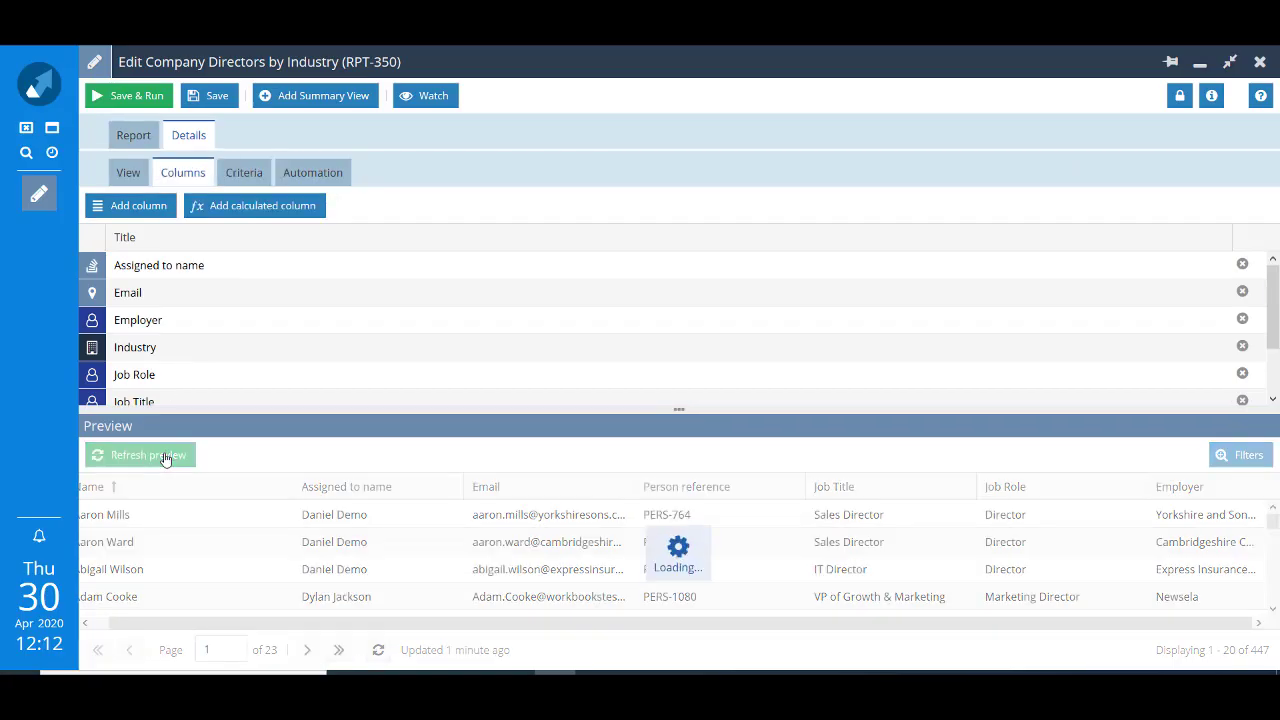
scroll(834, 531, "right", 3)
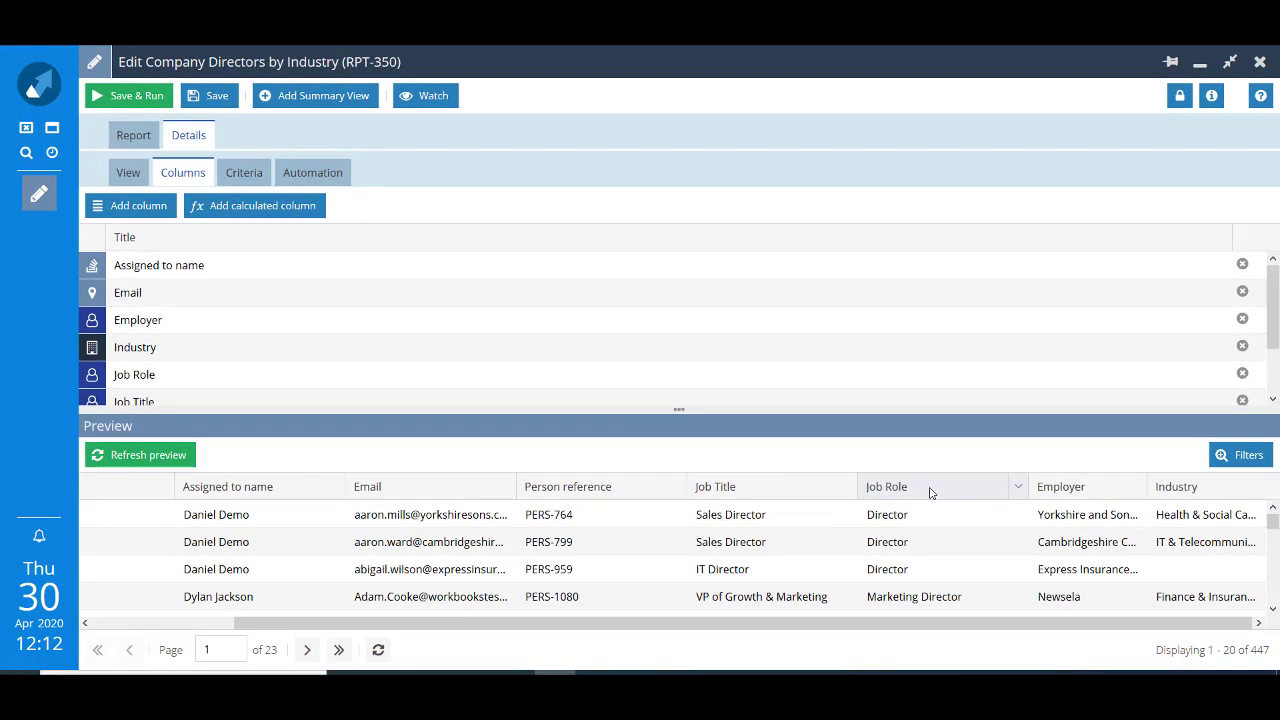
Step: Add a criterion to the Details view requiring Job Role to contain Director, and refresh the preview
left_click(250, 174)
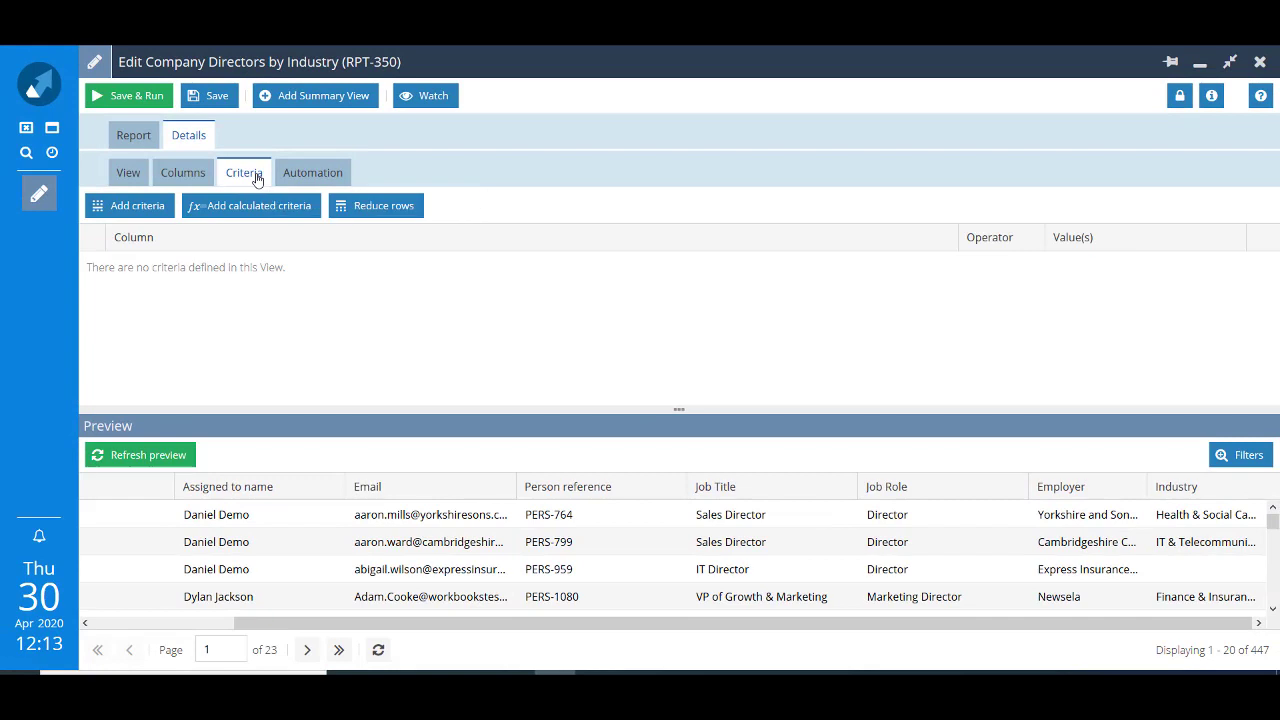
left_click(165, 206)
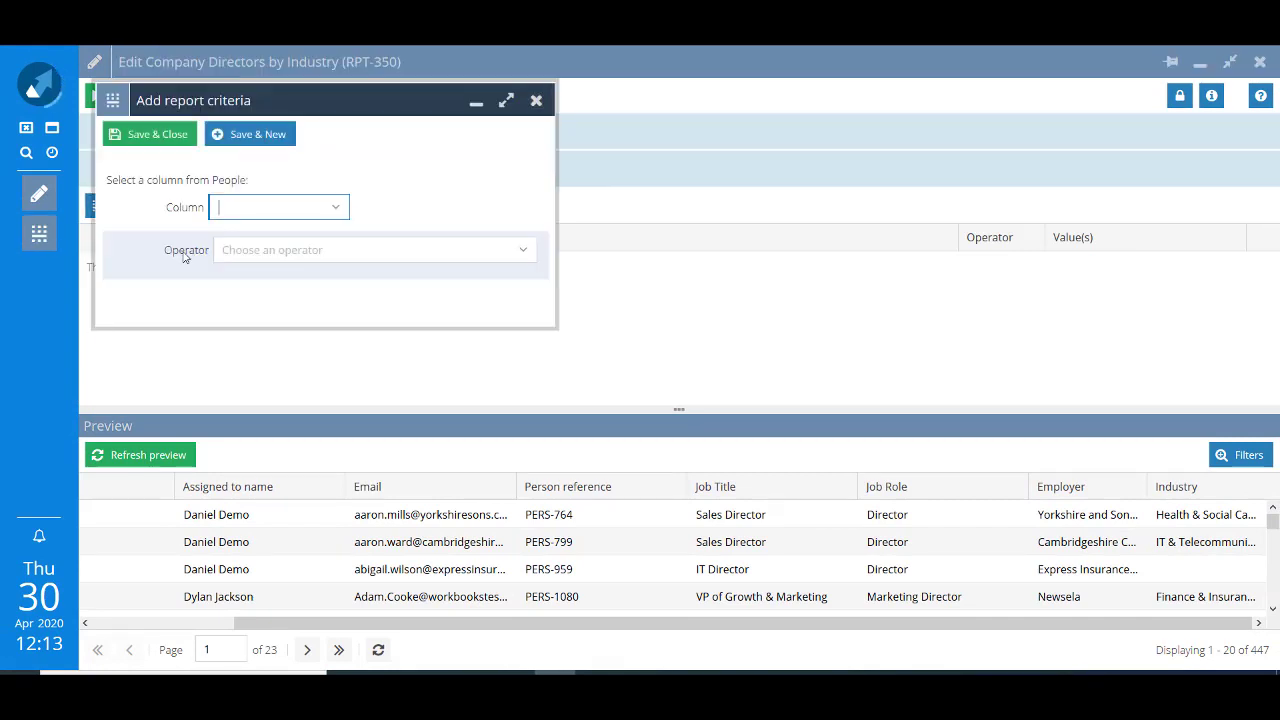
type("Job ro")
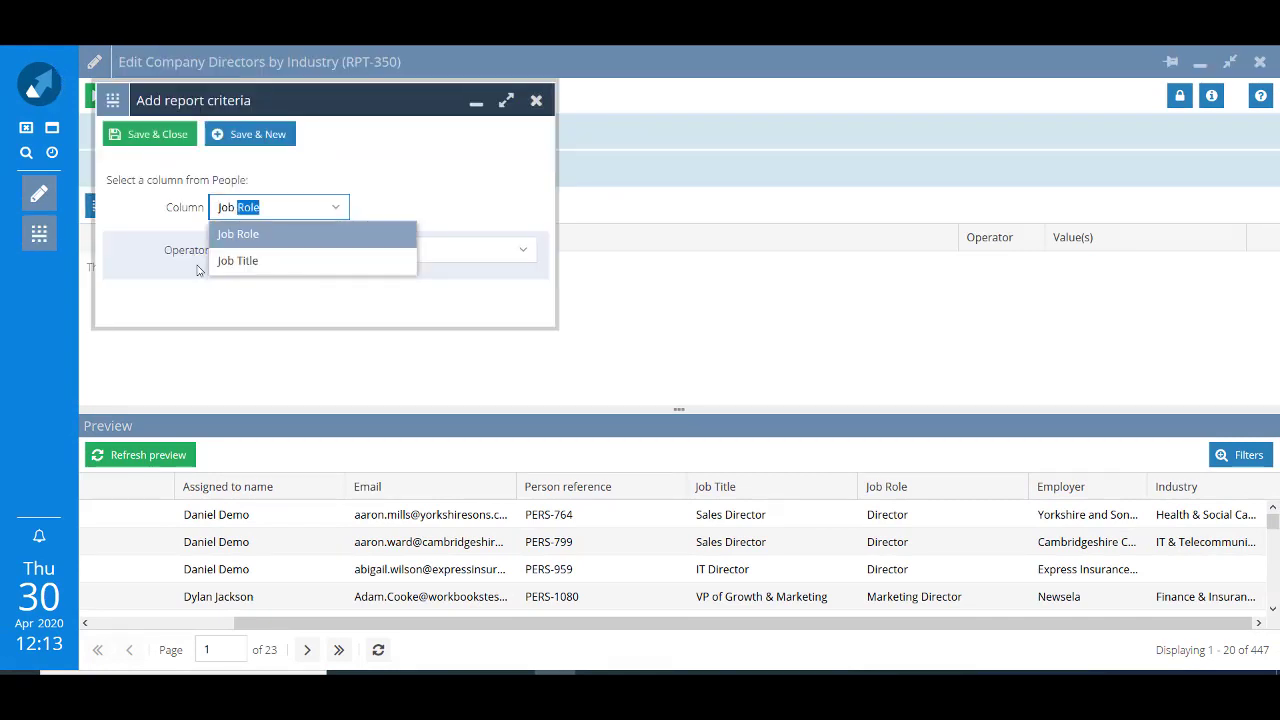
left_click(238, 234)
left_click(375, 250)
left_click(245, 380)
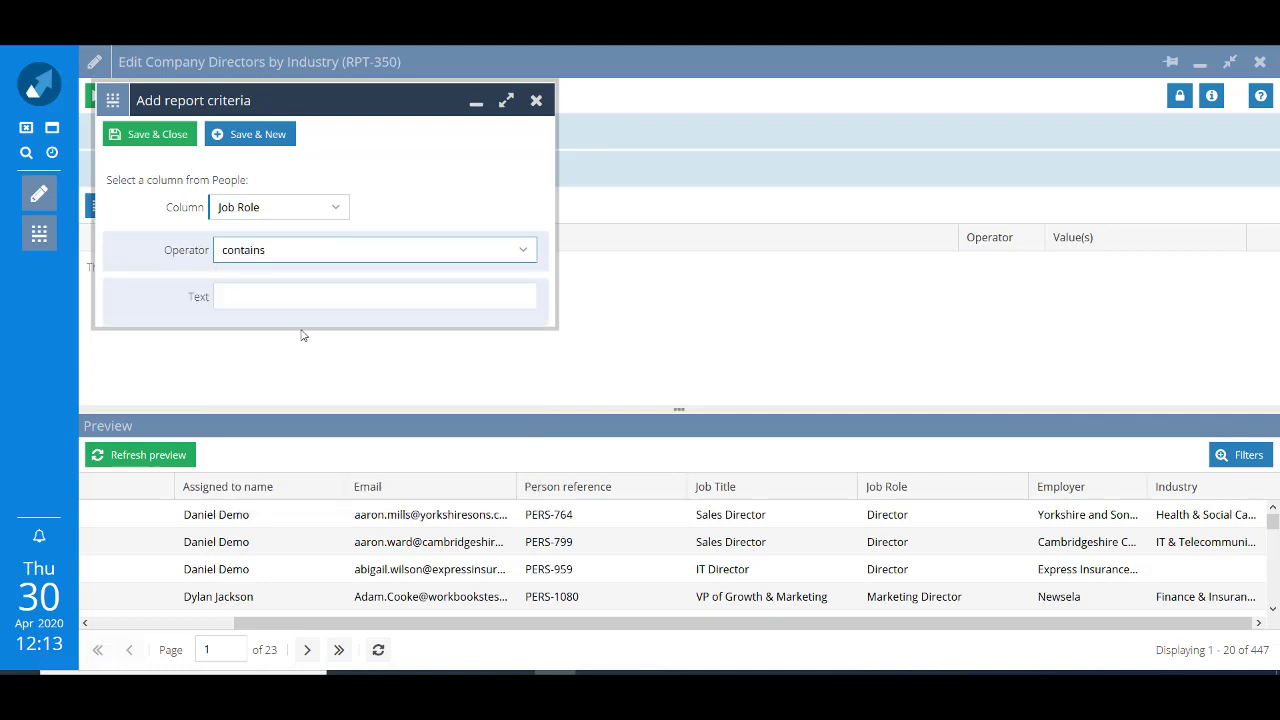
left_click(283, 300)
type("Director")
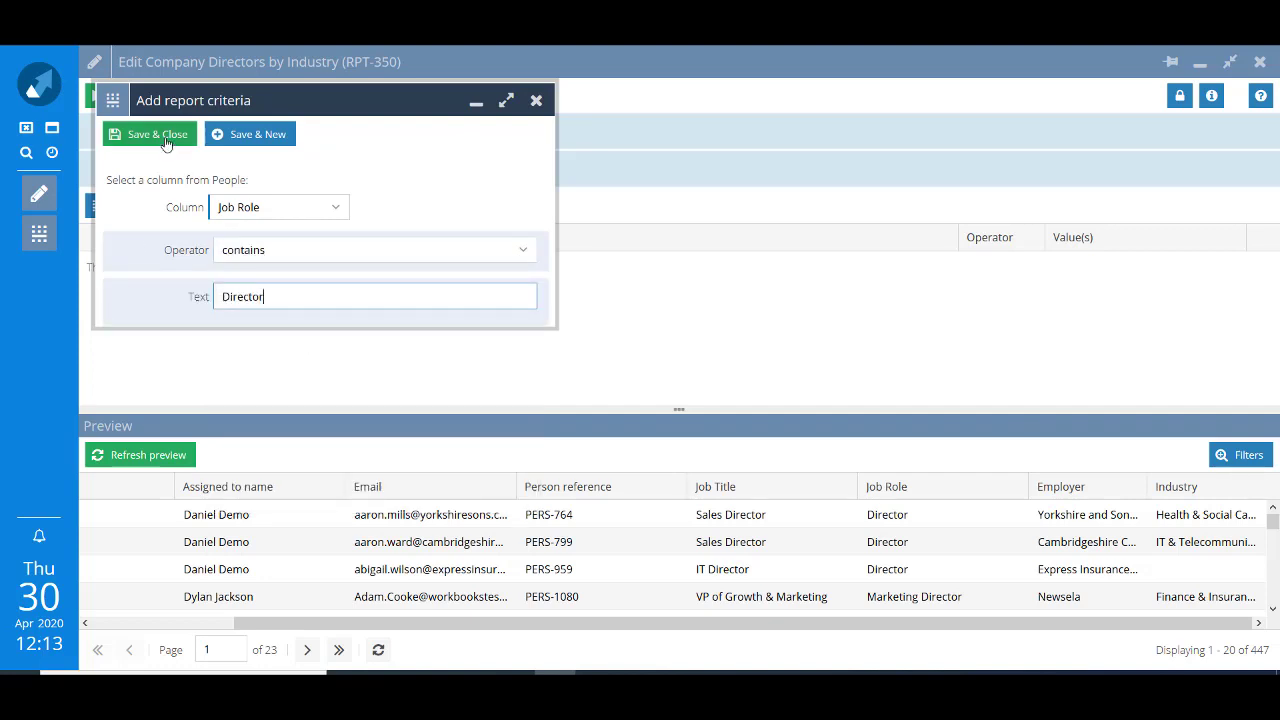
left_click(150, 134)
left_click(138, 456)
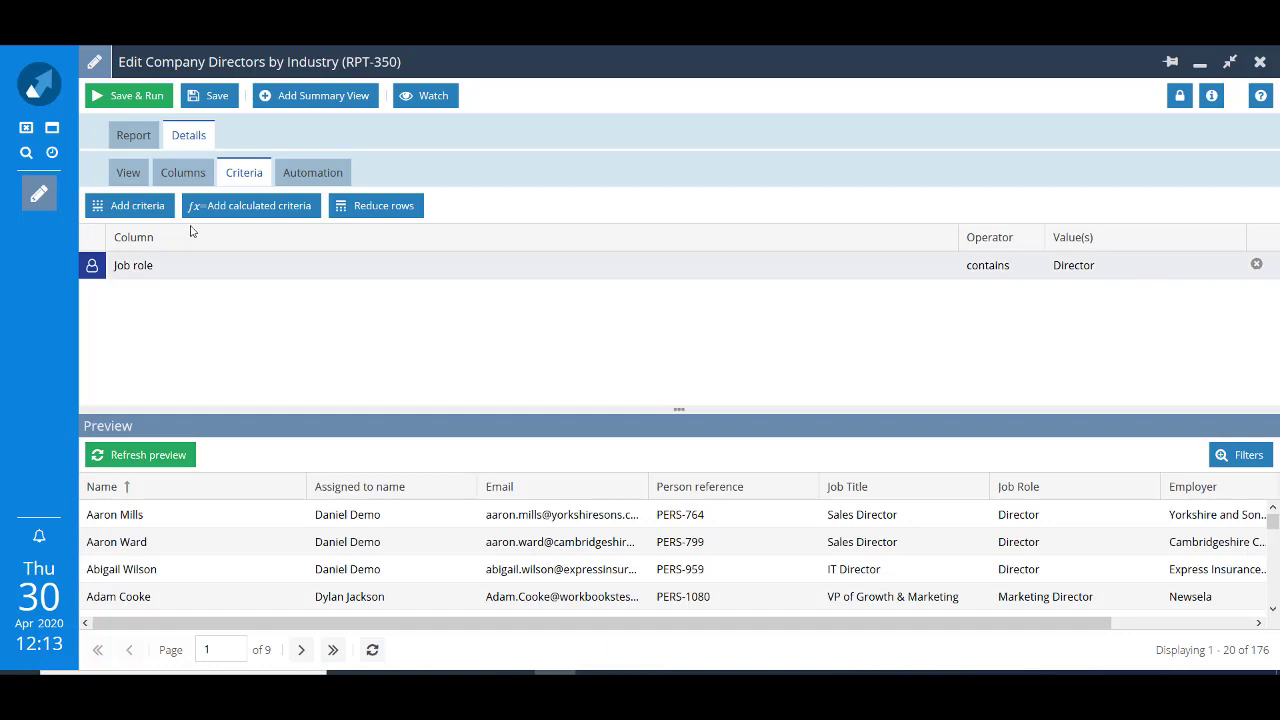
Step: Add a summary view named Company Directors by Industry and start a summarised column in it based on Person reference
left_click(335, 95)
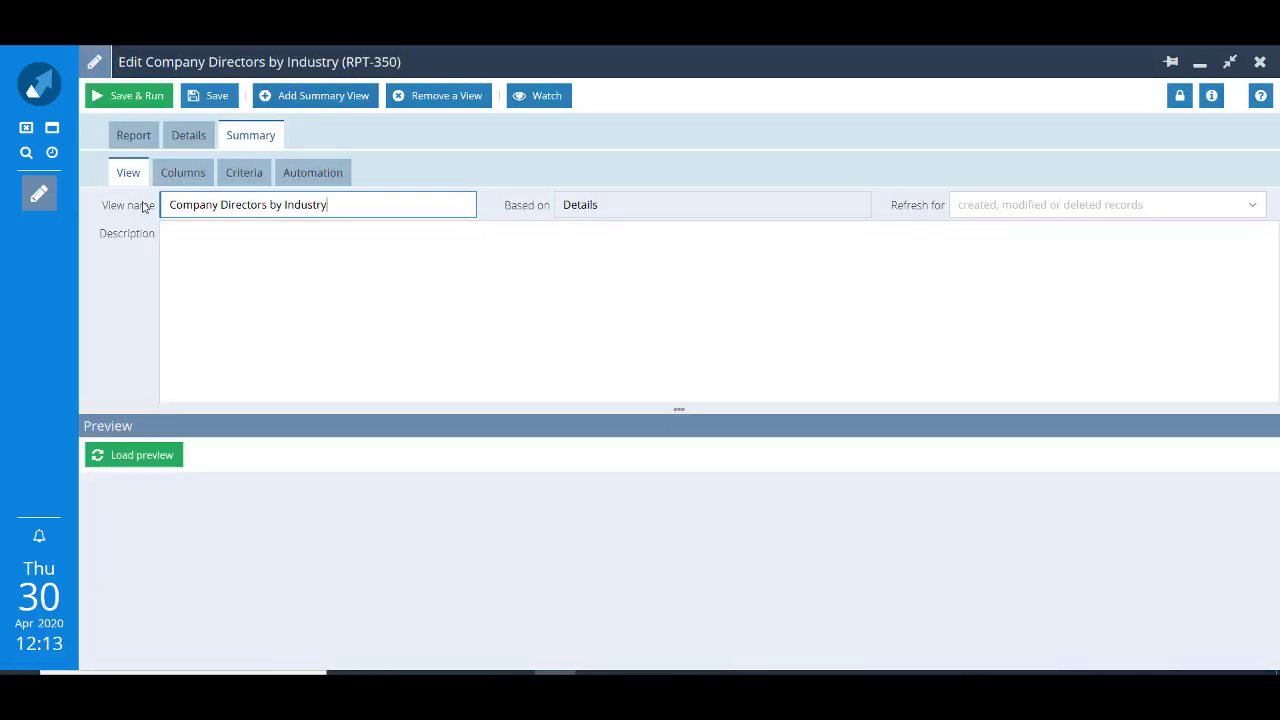
left_click(183, 173)
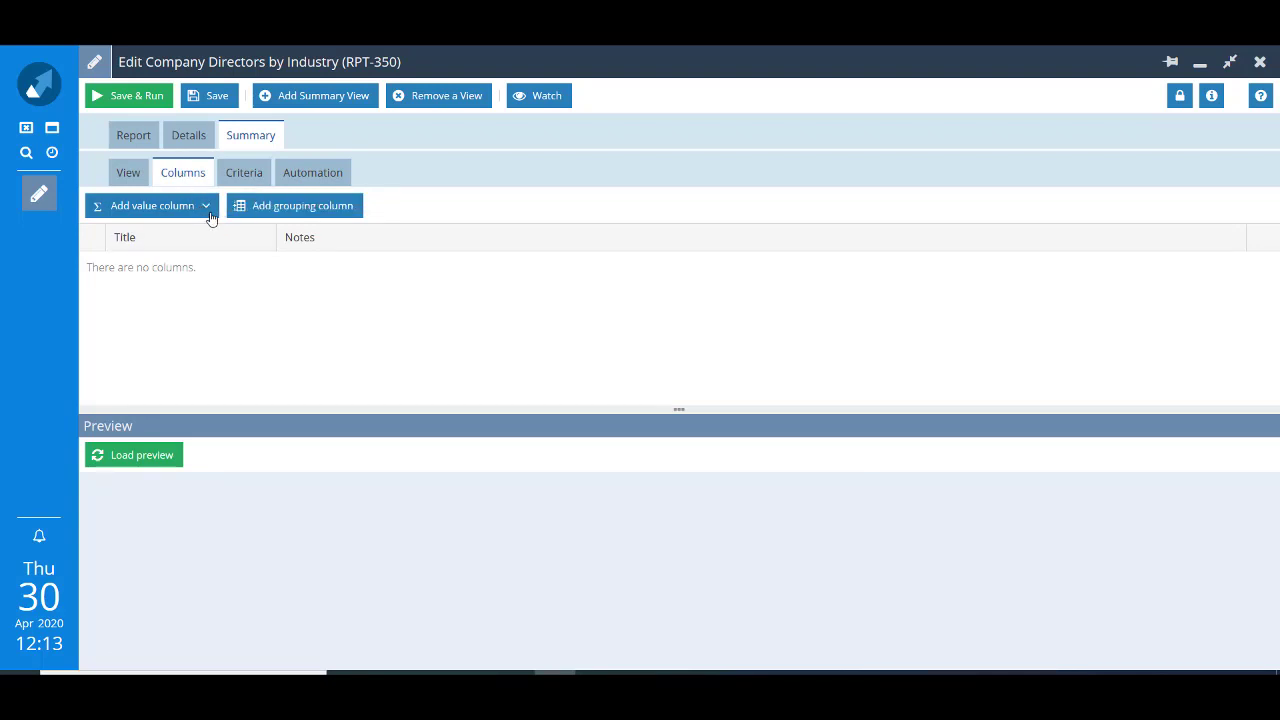
left_click(207, 207)
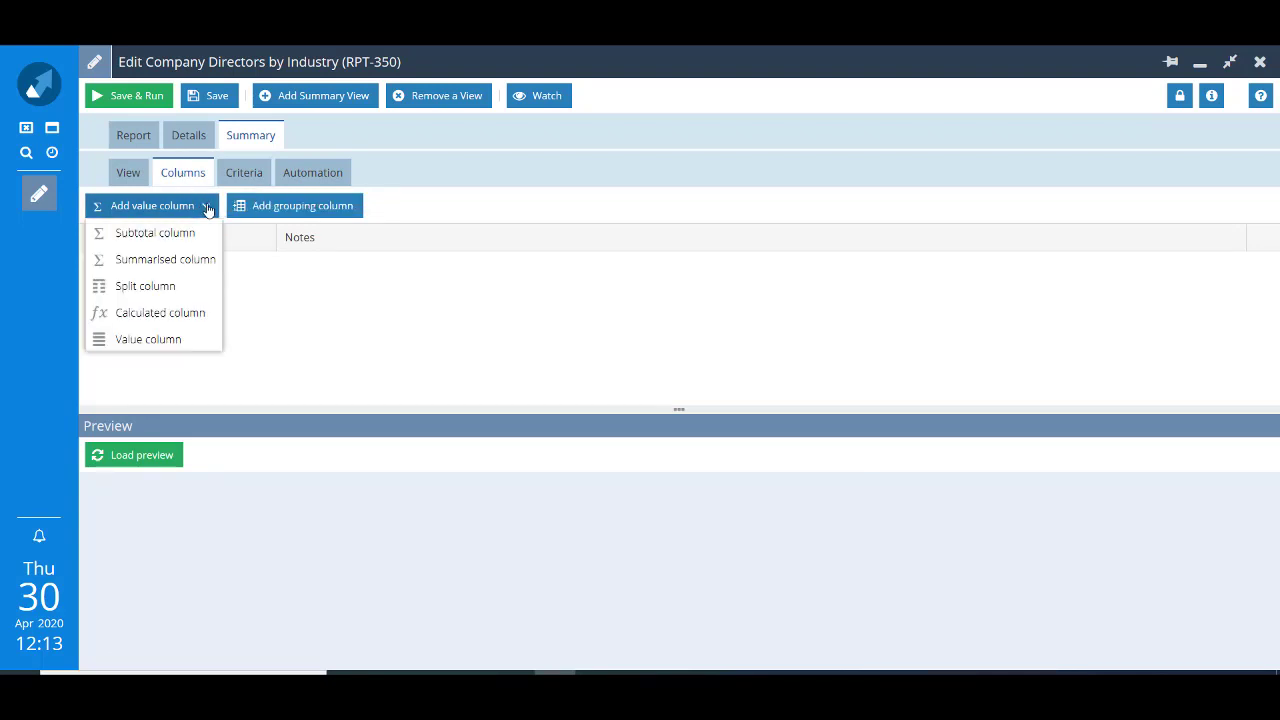
left_click(200, 260)
left_click(394, 278)
left_click(300, 500)
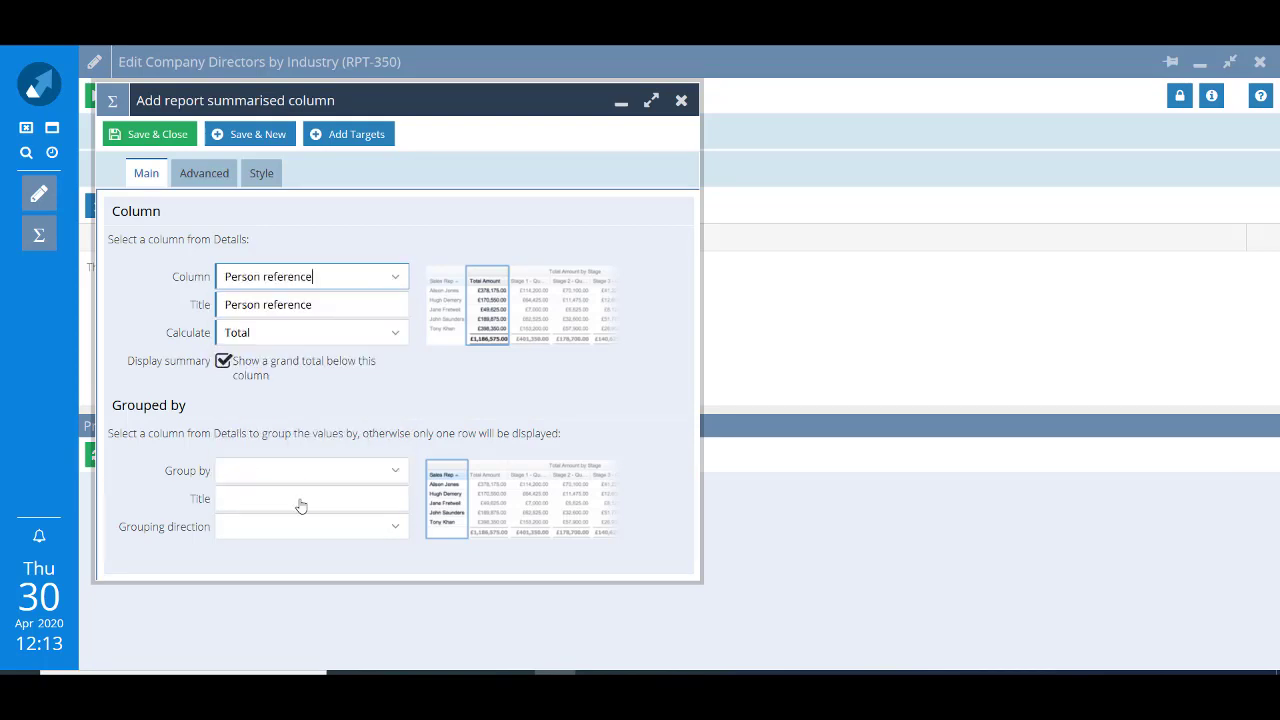
Step: Make the summarised column calculate a Count titled Number, grouped by Industry, and save it
left_click(395, 338)
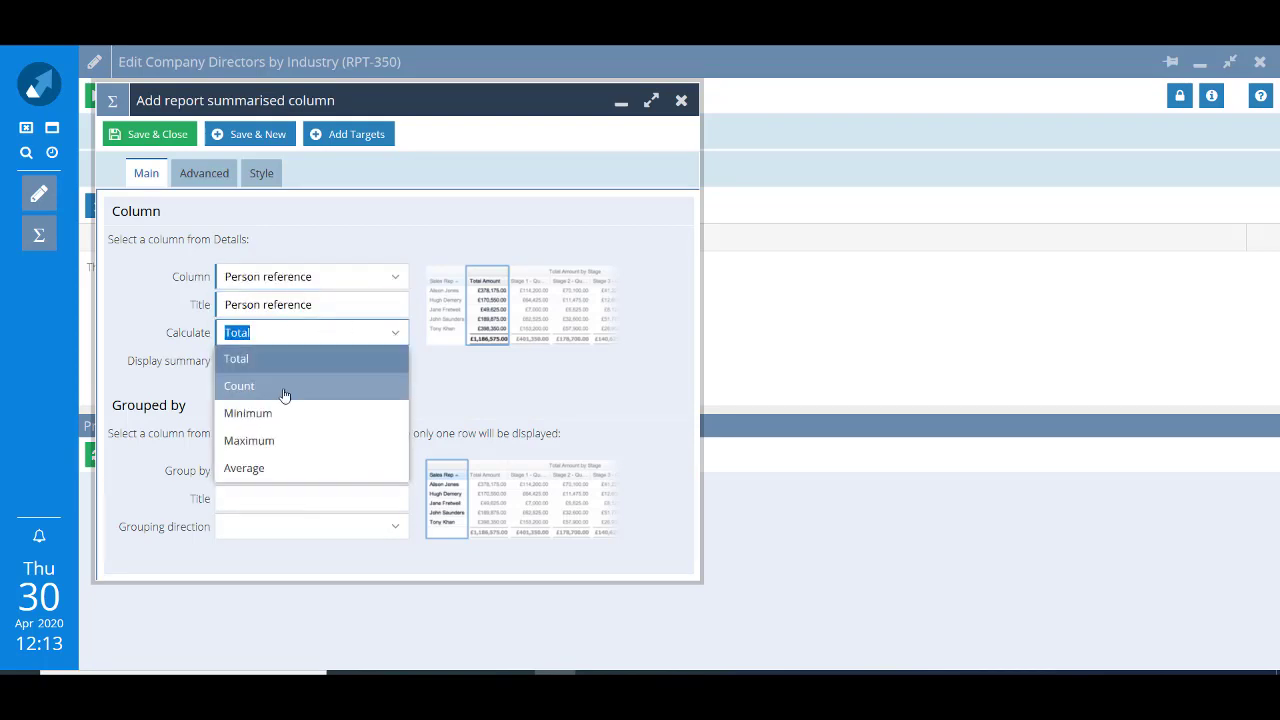
left_click(286, 390)
left_click_drag(329, 304, 134, 271)
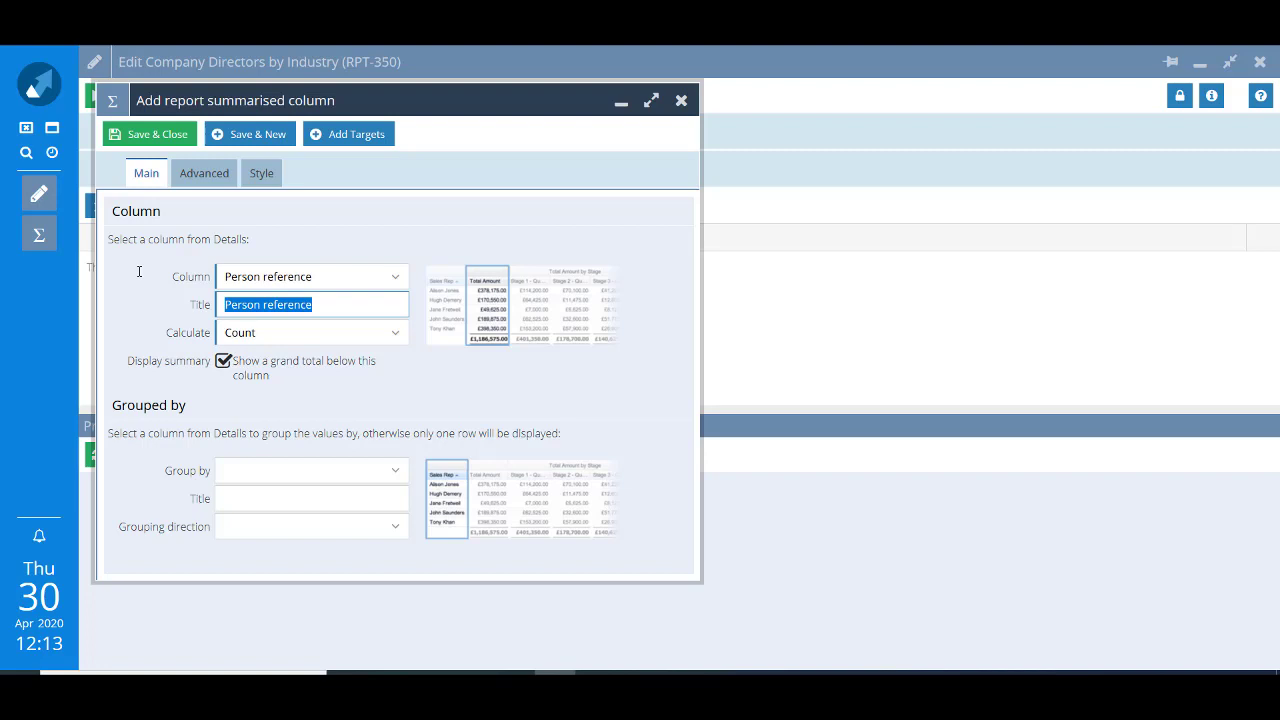
type("Number")
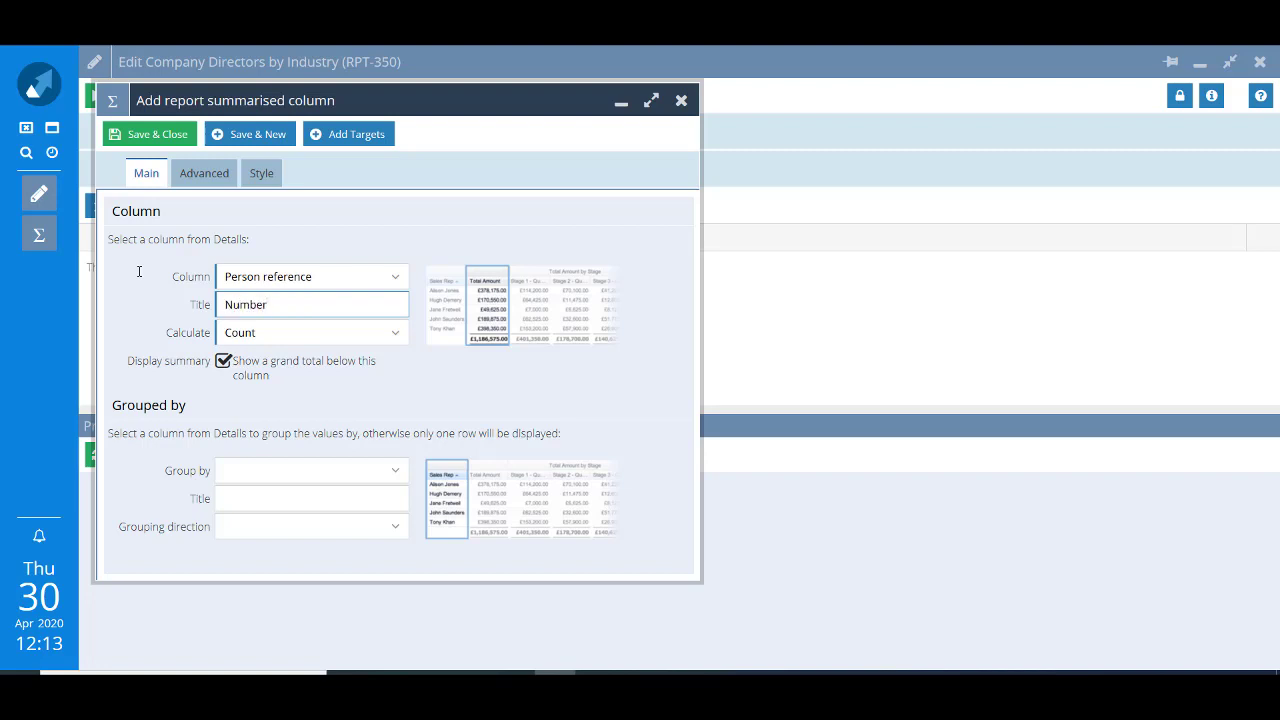
left_click(400, 476)
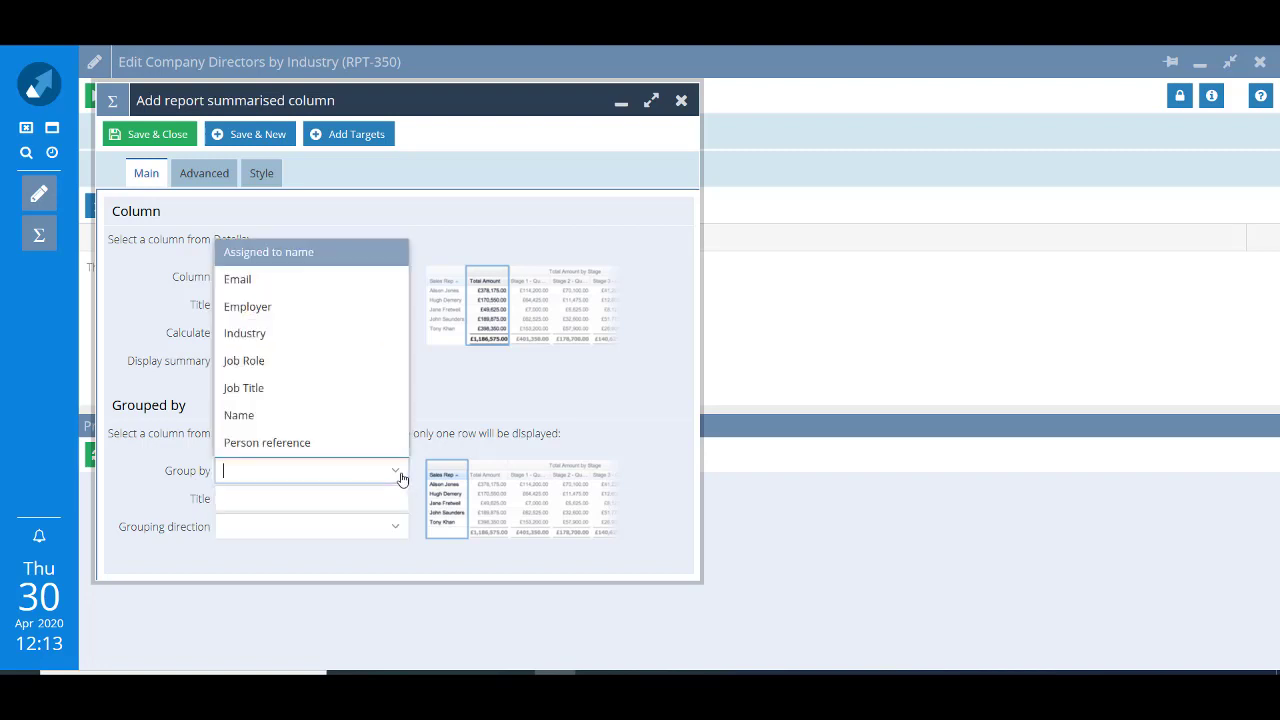
left_click(287, 338)
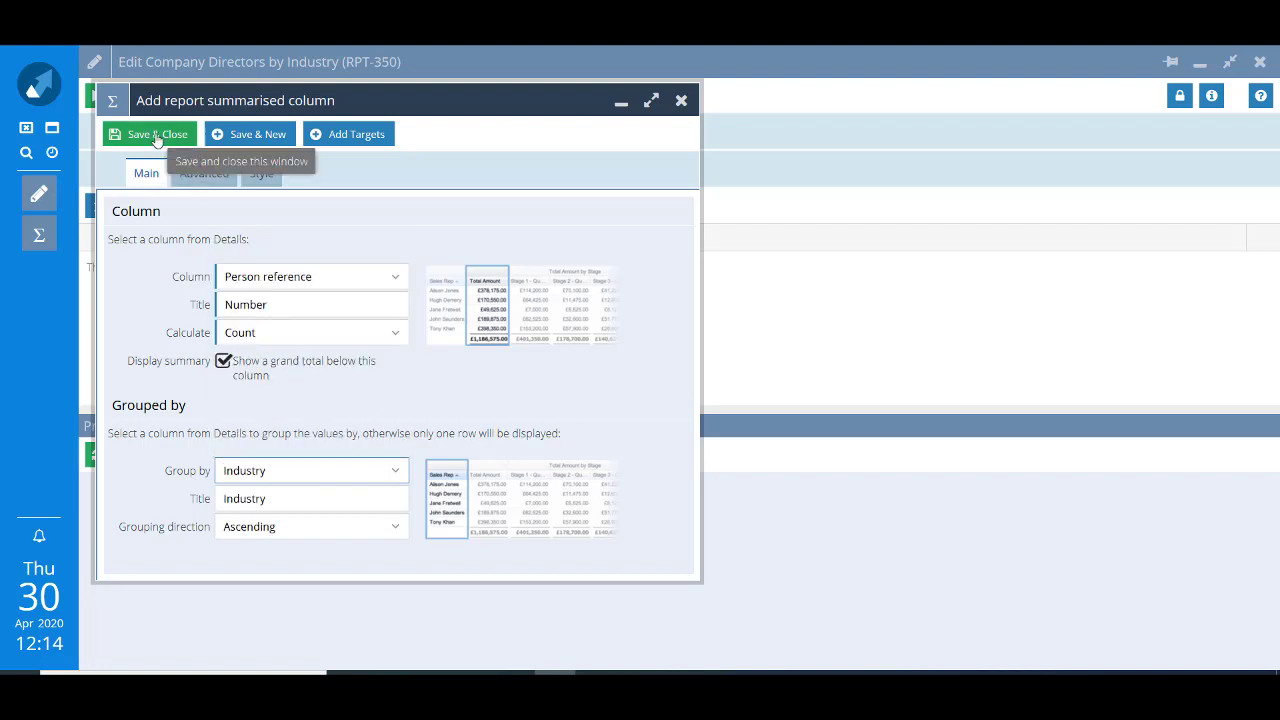
left_click(155, 135)
Step: Preview the summary with a narrower Industry column, and save and run the report
left_click(170, 466)
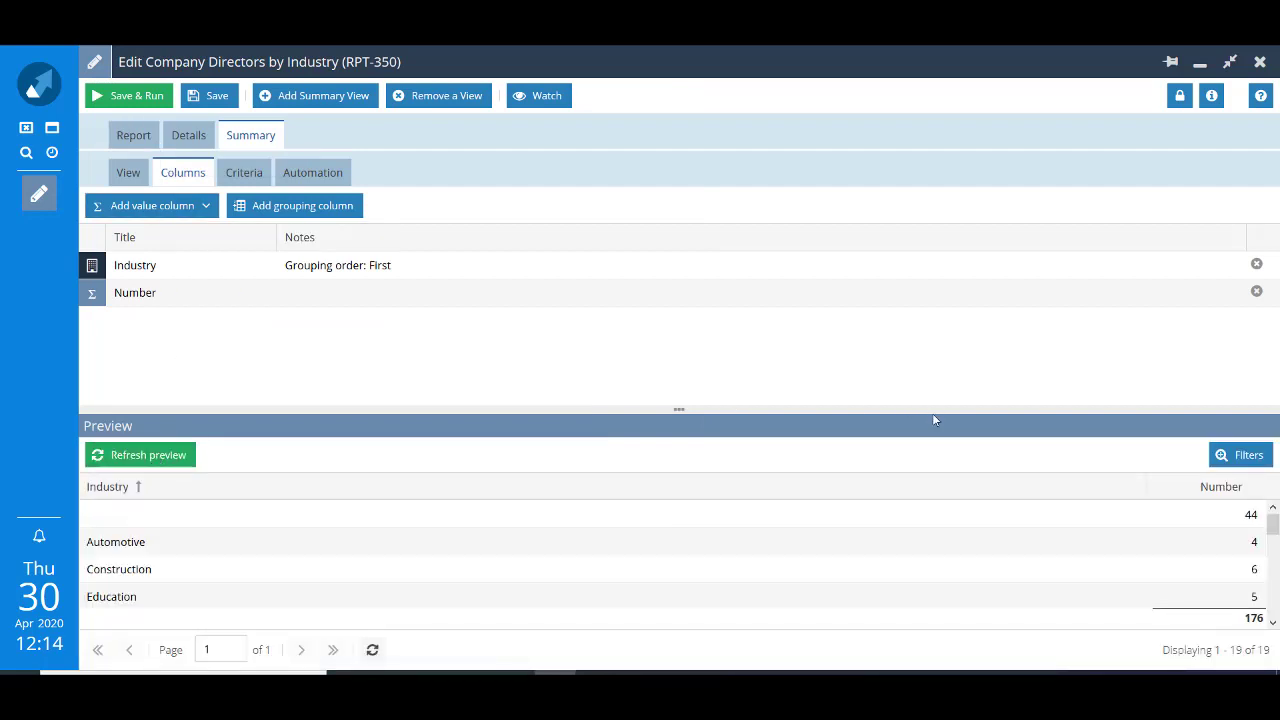
left_click_drag(1131, 489, 485, 541)
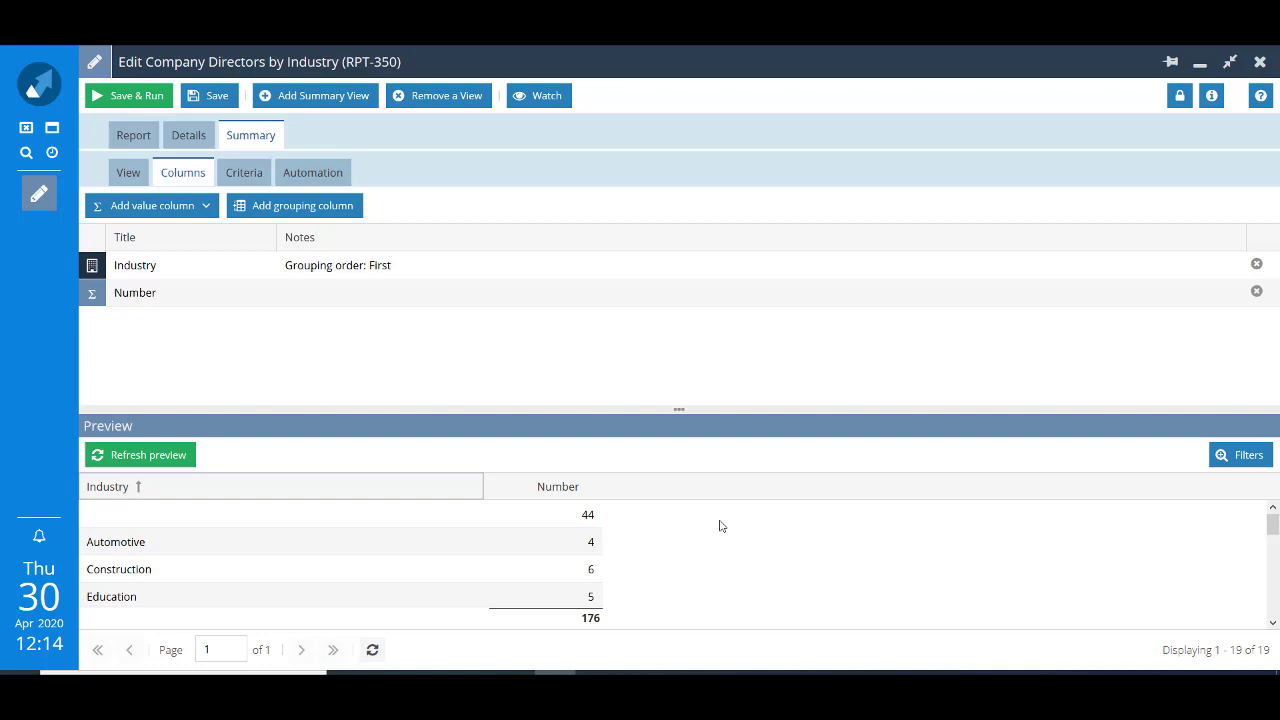
left_click(126, 100)
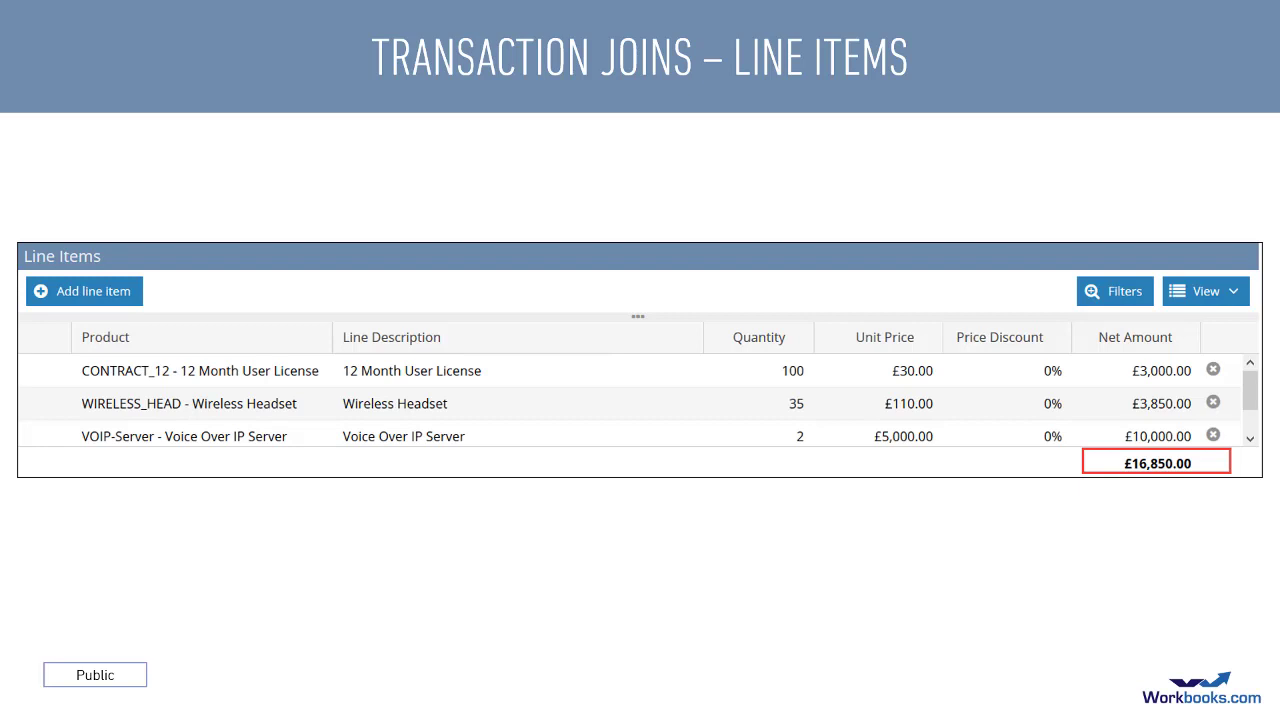
key("Right")
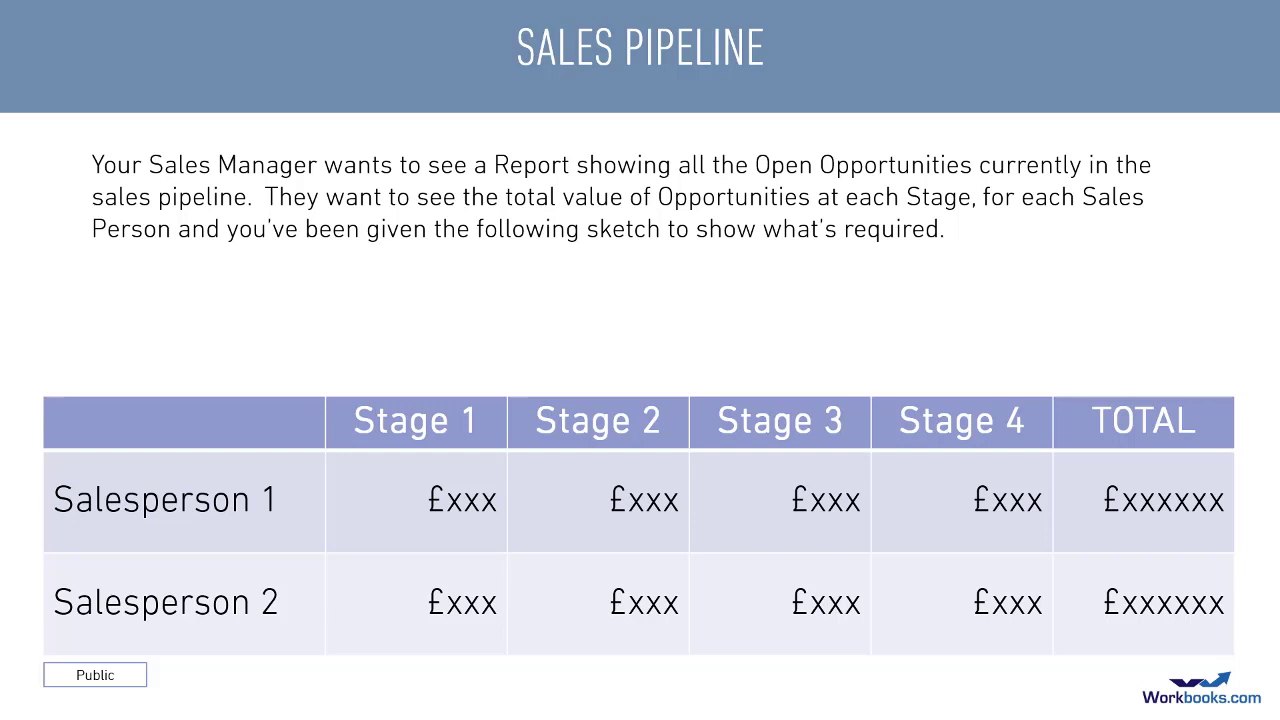
key("Right")
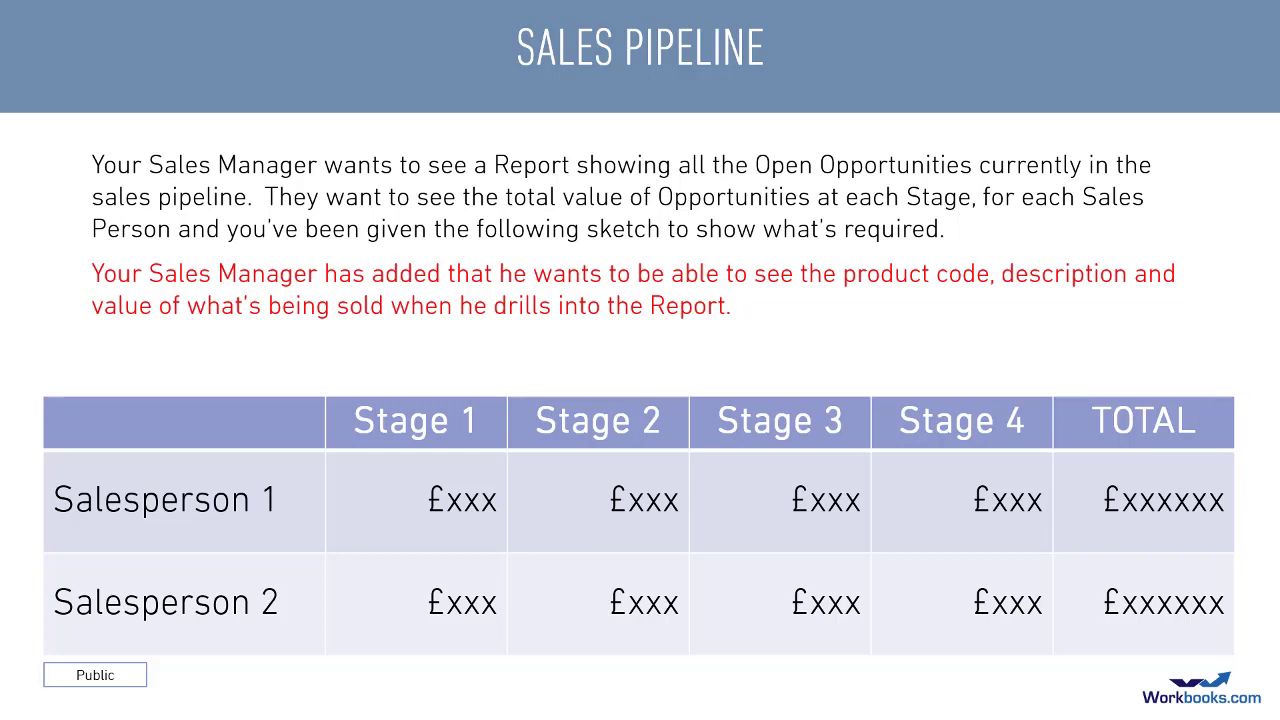
key("Right")
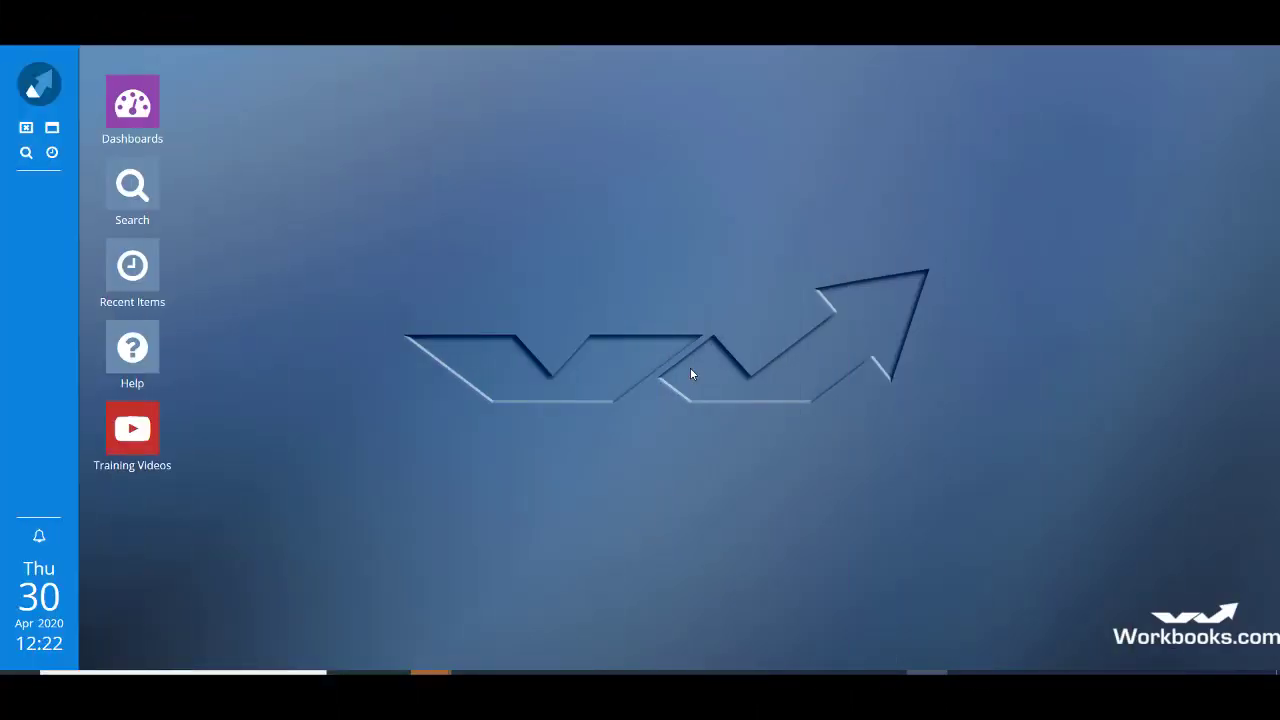
Step: Create a new report based on Opportunities
left_click(48, 88)
mouse_move(198, 170)
left_click(357, 512)
left_click(322, 355)
scroll(321, 357, "down", 5)
scroll(321, 357, "down", 3)
left_click(270, 515)
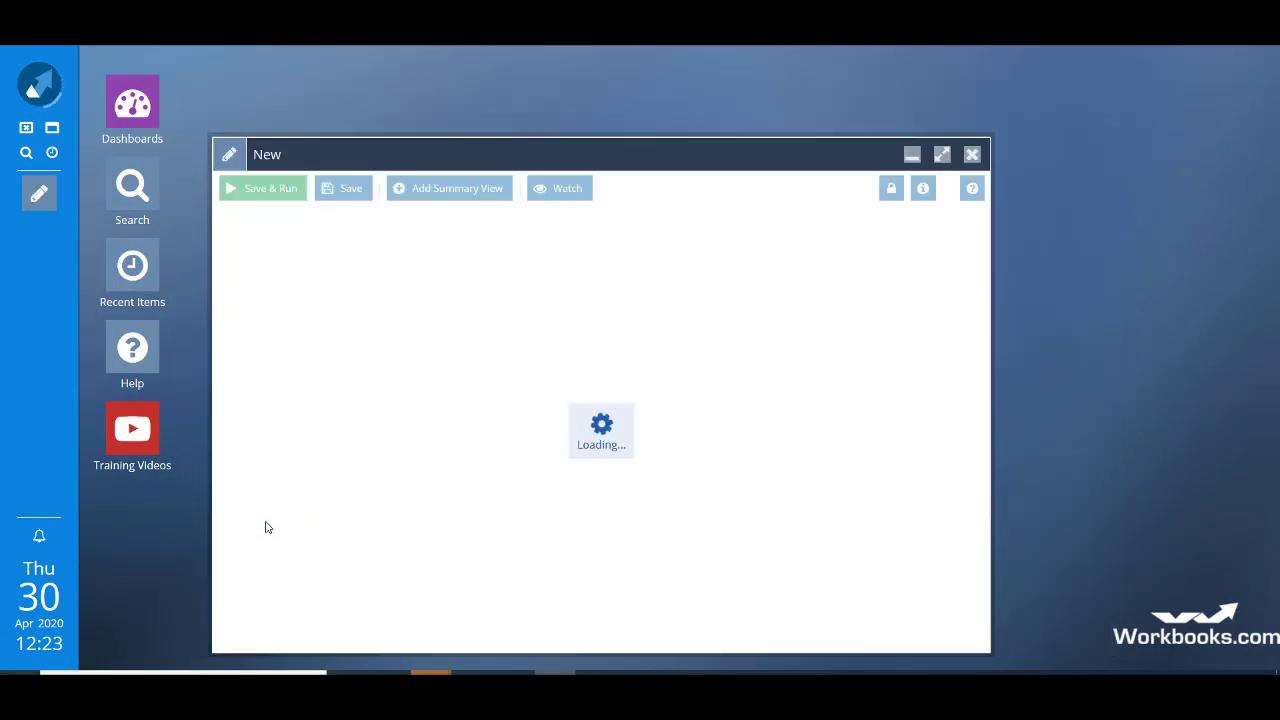
Step: Maximise the report editor, name the new report Opportunity Pipeline and save it
left_click(937, 153)
type("Opportunity ")
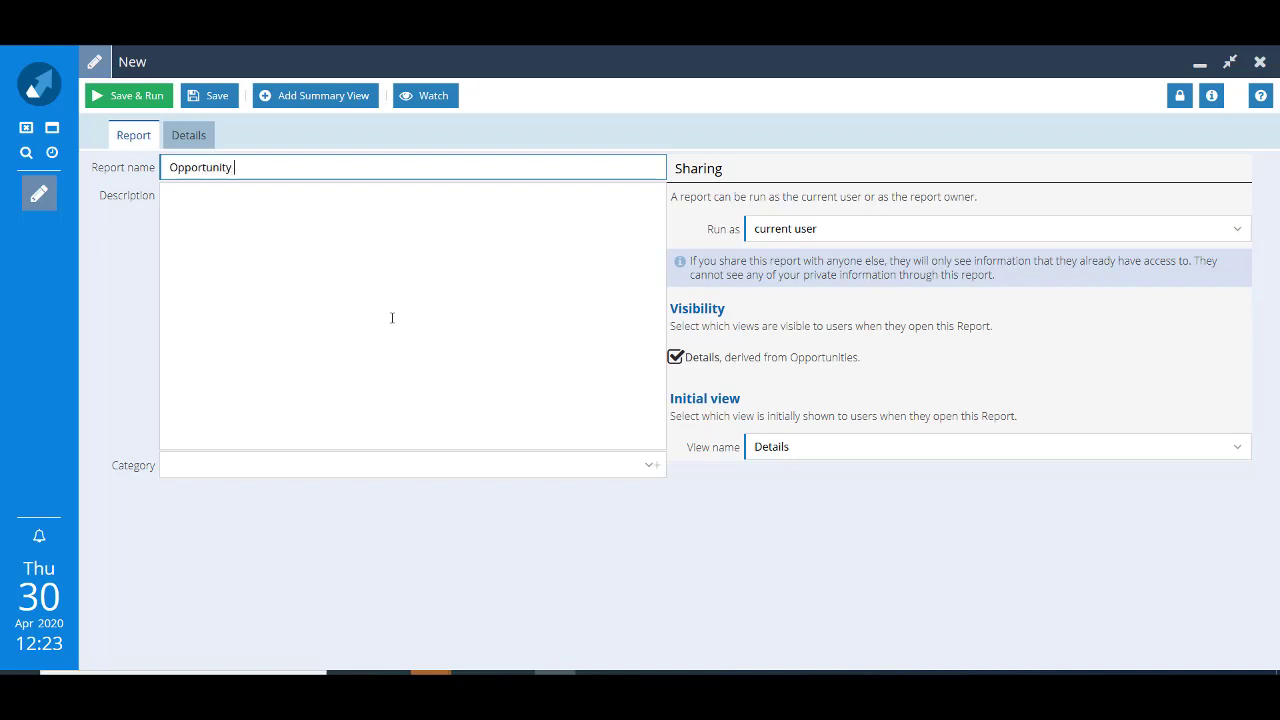
type("Pipeline")
left_click(212, 95)
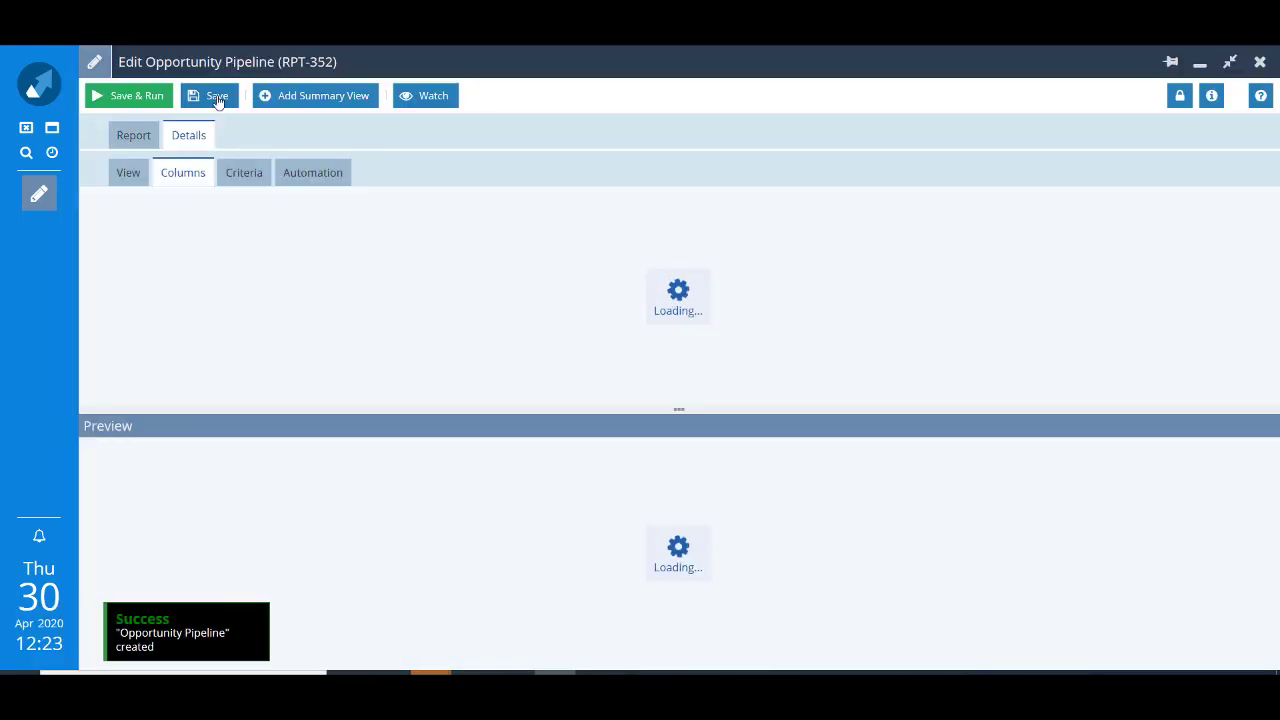
Step: Add the Assigned to name column to the Details view with the title Sales Rep
left_click(136, 210)
left_click(250, 242)
type("assign")
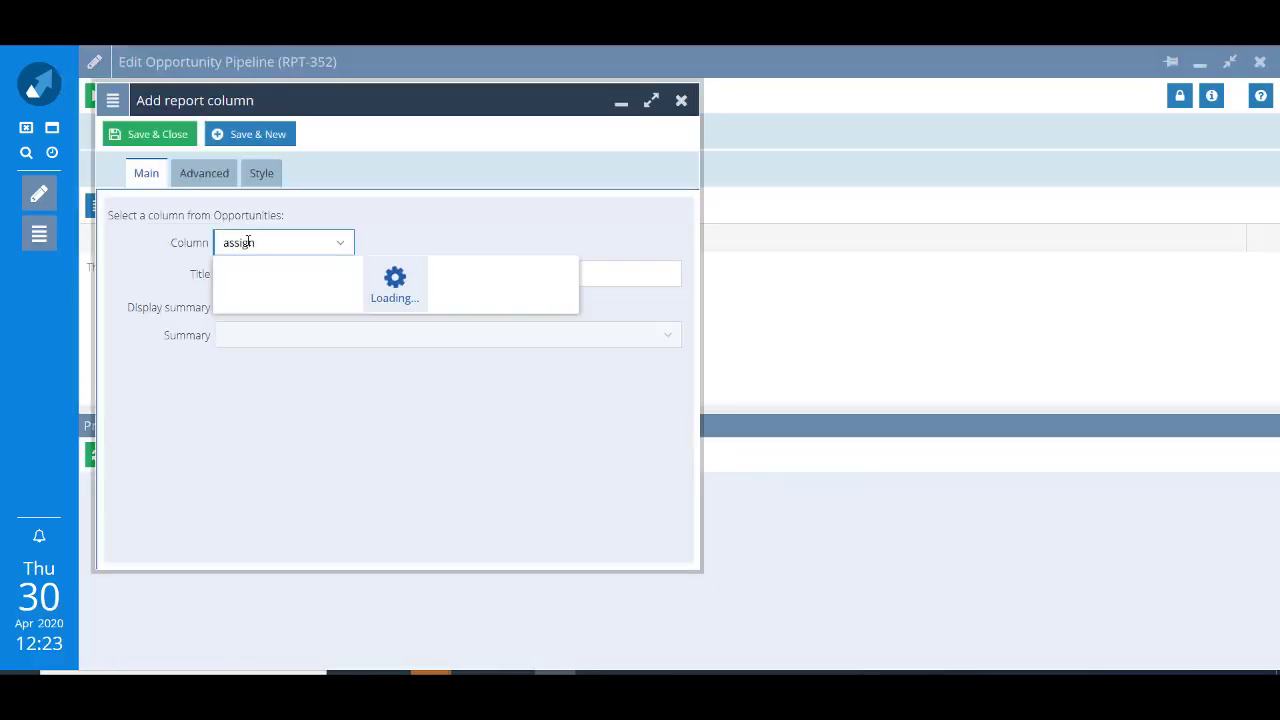
left_click(288, 400)
key("Tab")
type("Sales Rep")
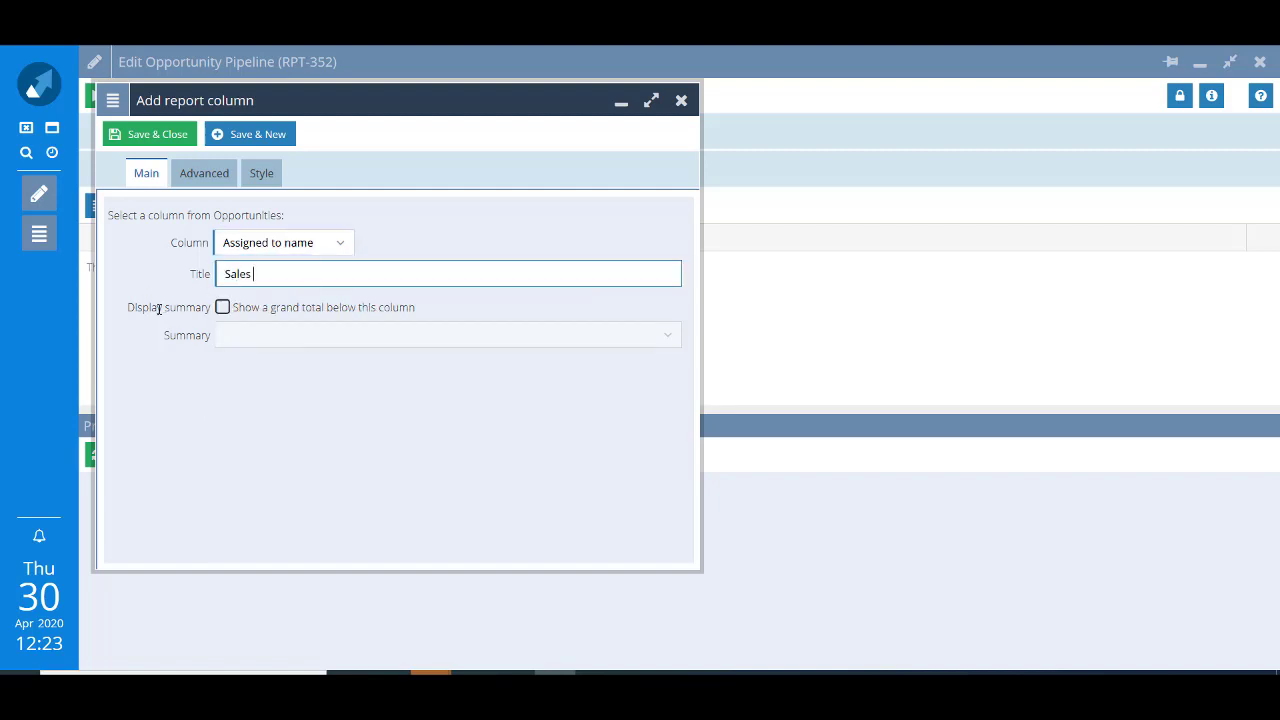
left_click(243, 131)
Step: Add the Amount (home currency) column to the Details view
left_click(243, 236)
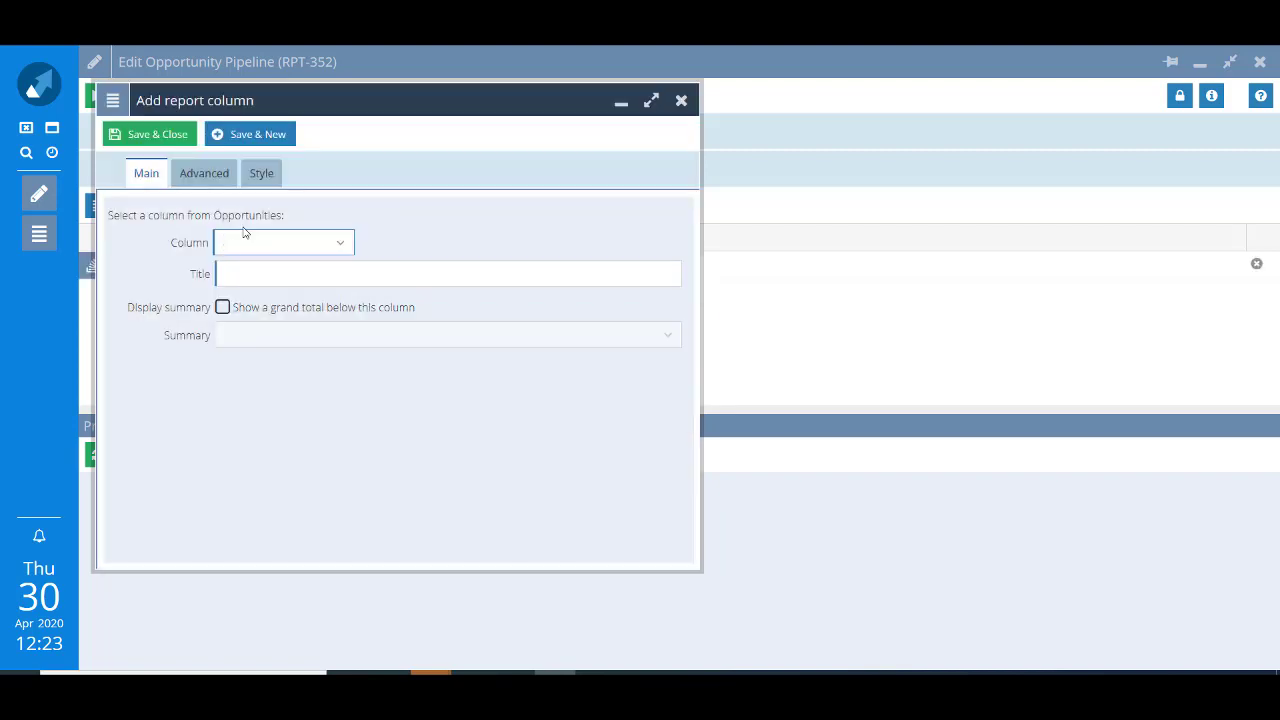
type("amou")
left_click(251, 324)
left_click(277, 134)
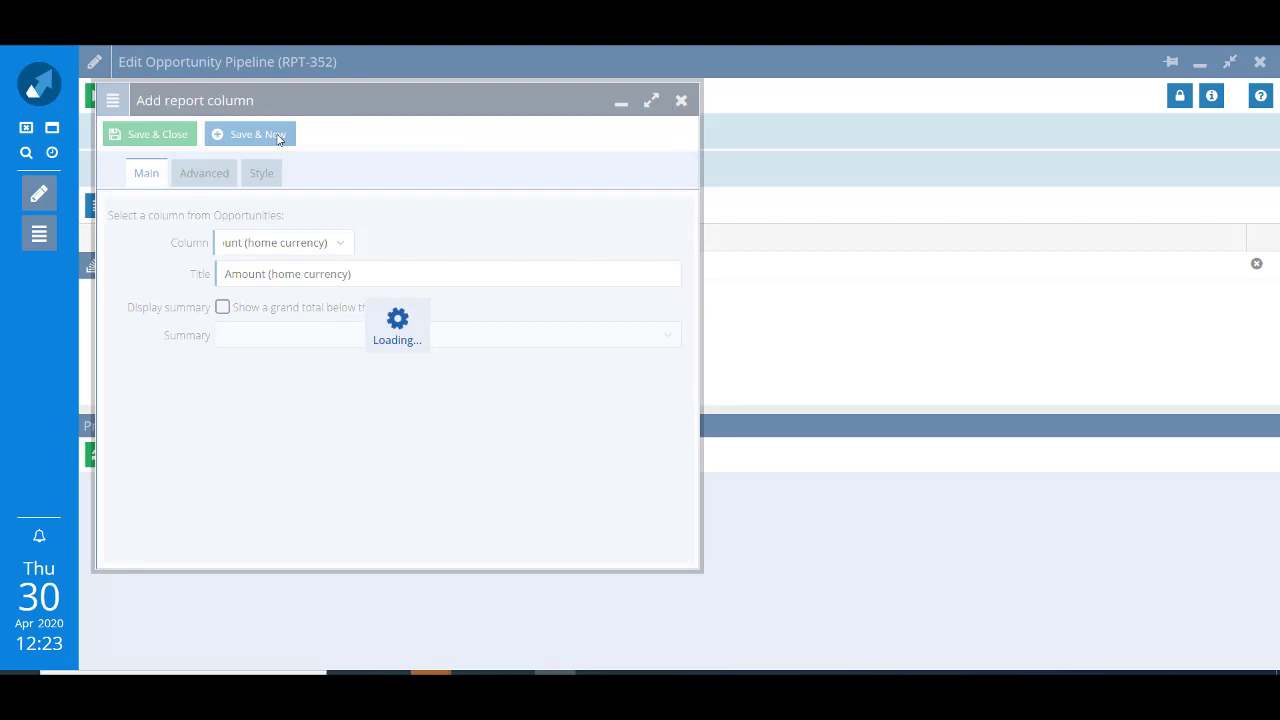
Step: Add the Stage and Opportunity reference columns to the Details view
left_click(271, 272)
left_click(257, 136)
type("opp")
key("Return")
left_click(157, 134)
Step: Add a criterion to the Details view requiring State to be open
left_click(258, 172)
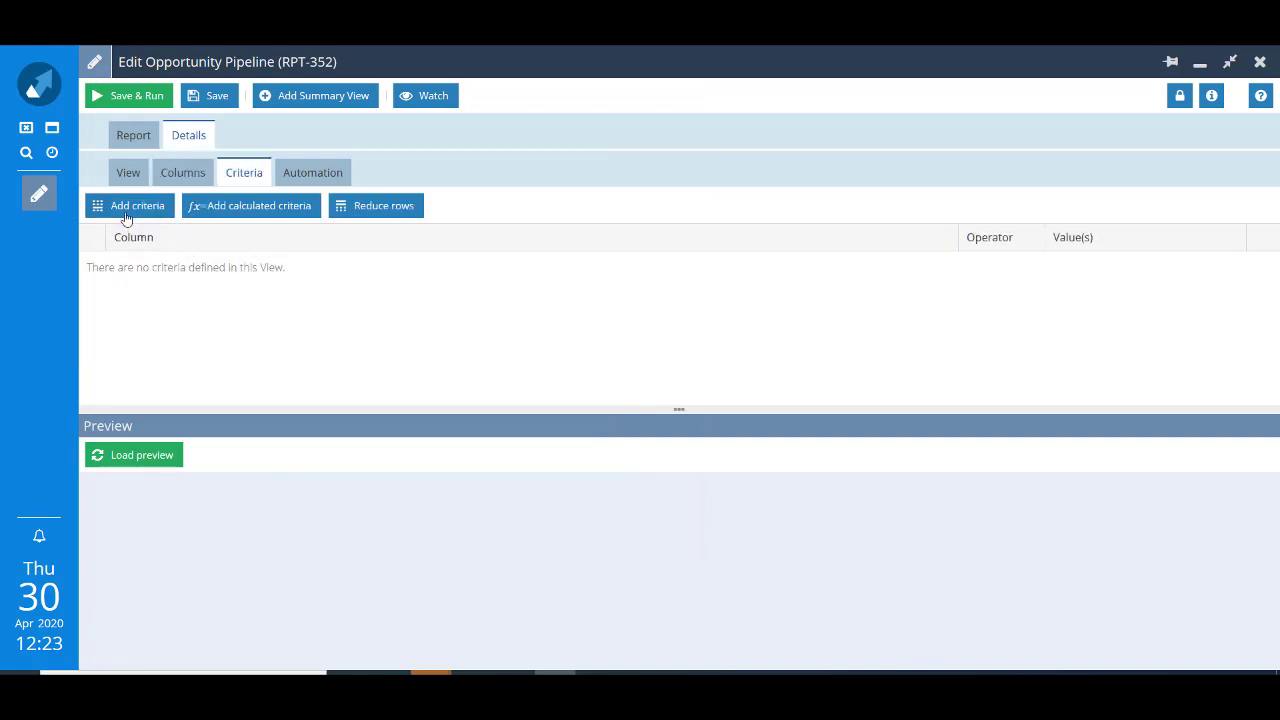
left_click(126, 211)
type("stat")
left_click(240, 314)
left_click(450, 250)
left_click(379, 276)
left_click(371, 296)
type("open")
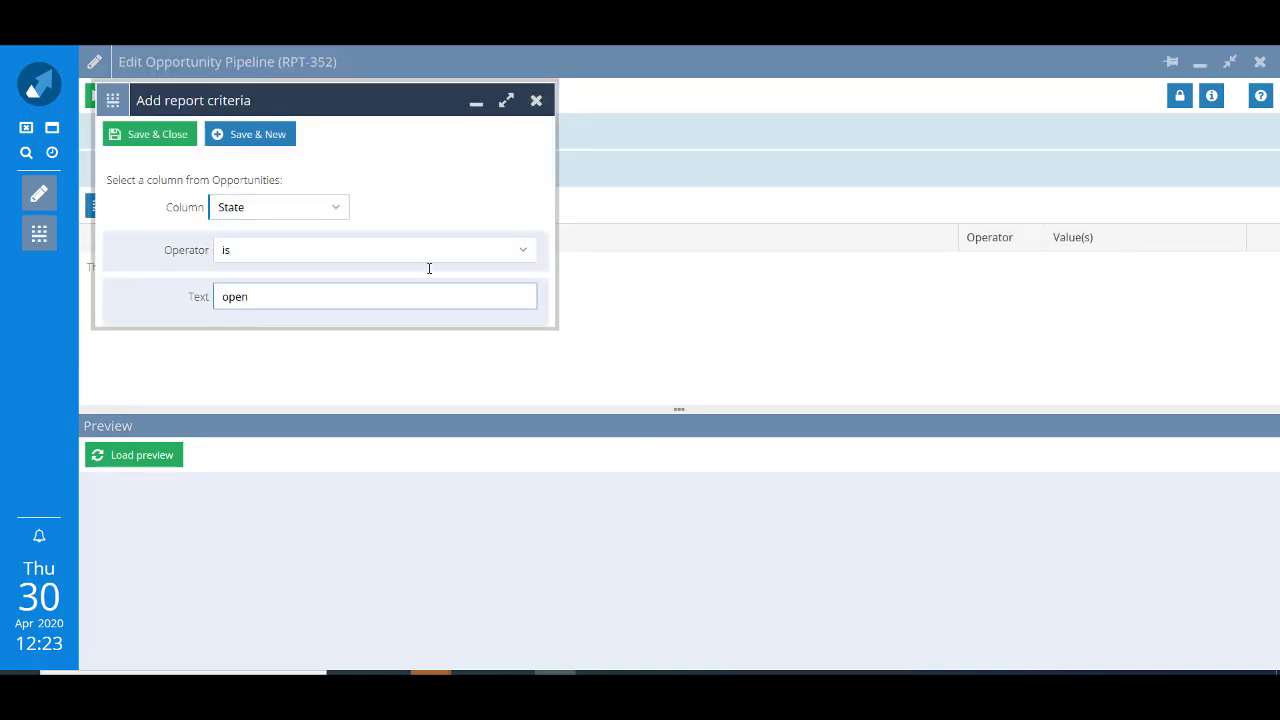
left_click(183, 140)
Step: Add a summary view named "Pipeline split by stage, grouped by Rep" and save the report
left_click(340, 95)
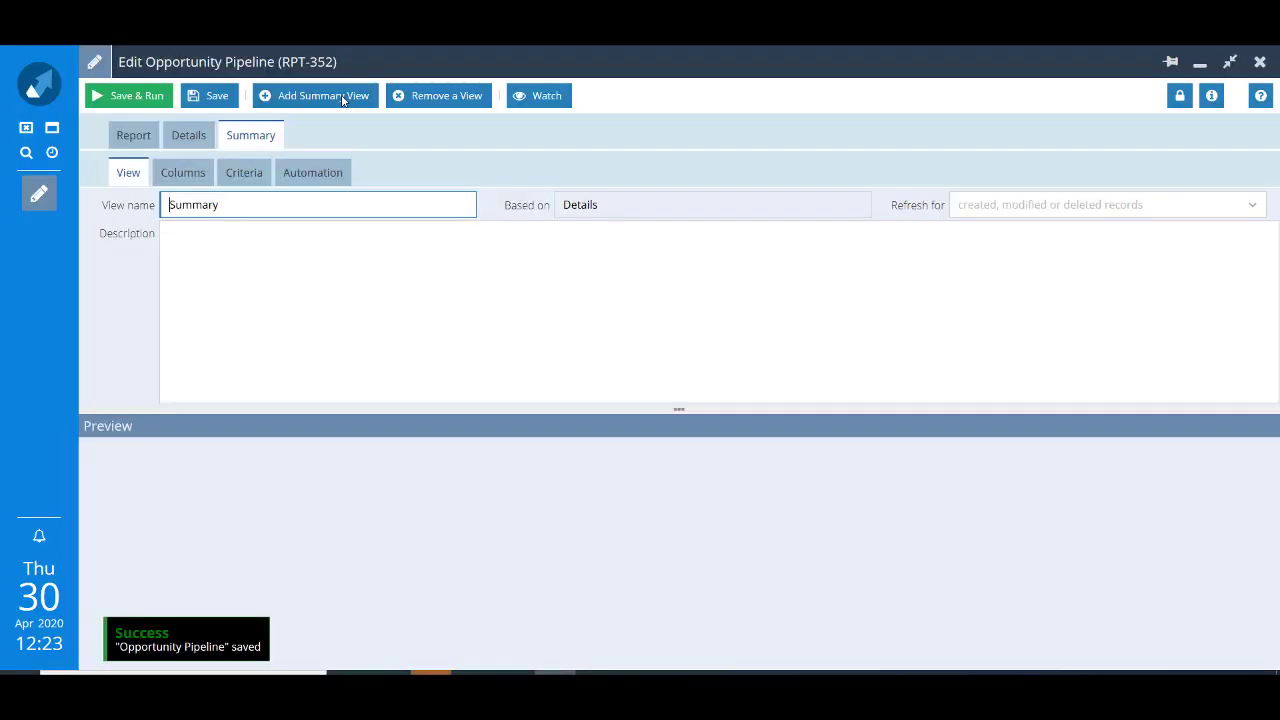
key("ctrl+a")
type("Pipeline split by stage, grouped by Rep")
left_click(183, 172)
left_click(214, 95)
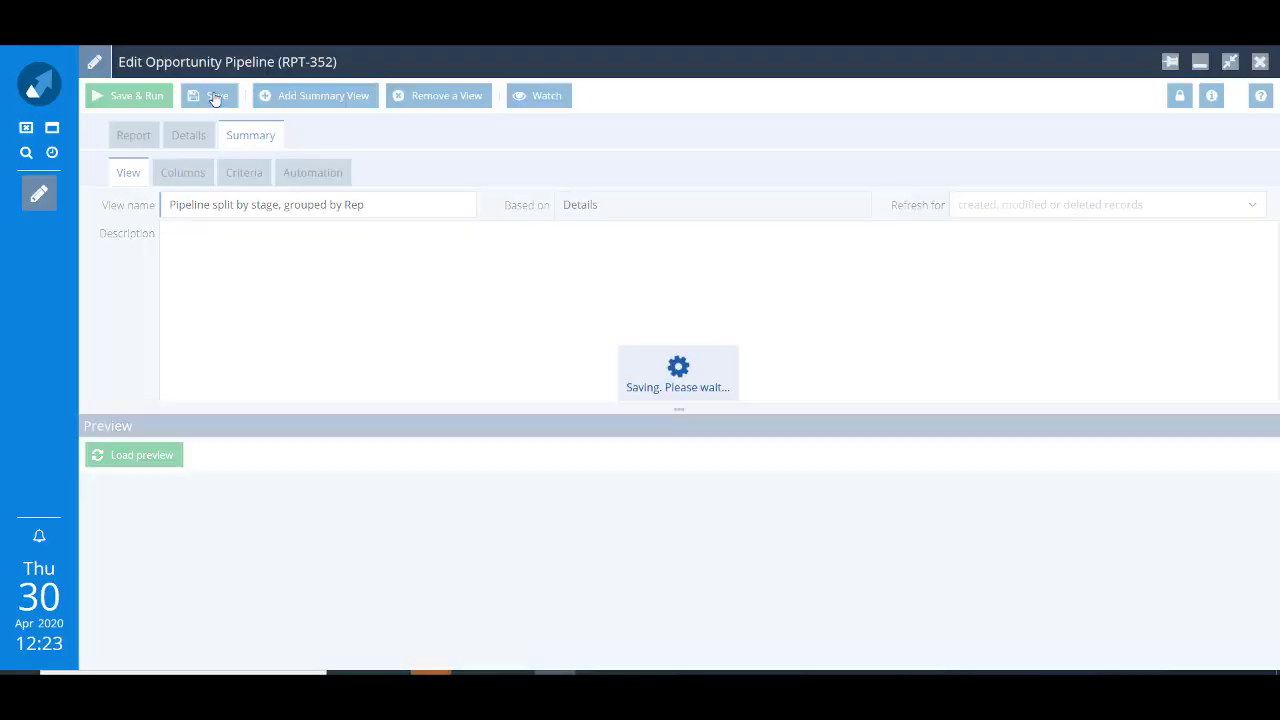
Step: Add a split column totalling Amount (home currency) by Stage, with split type Values in the parent view, grouped by Sales Rep
left_click(171, 206)
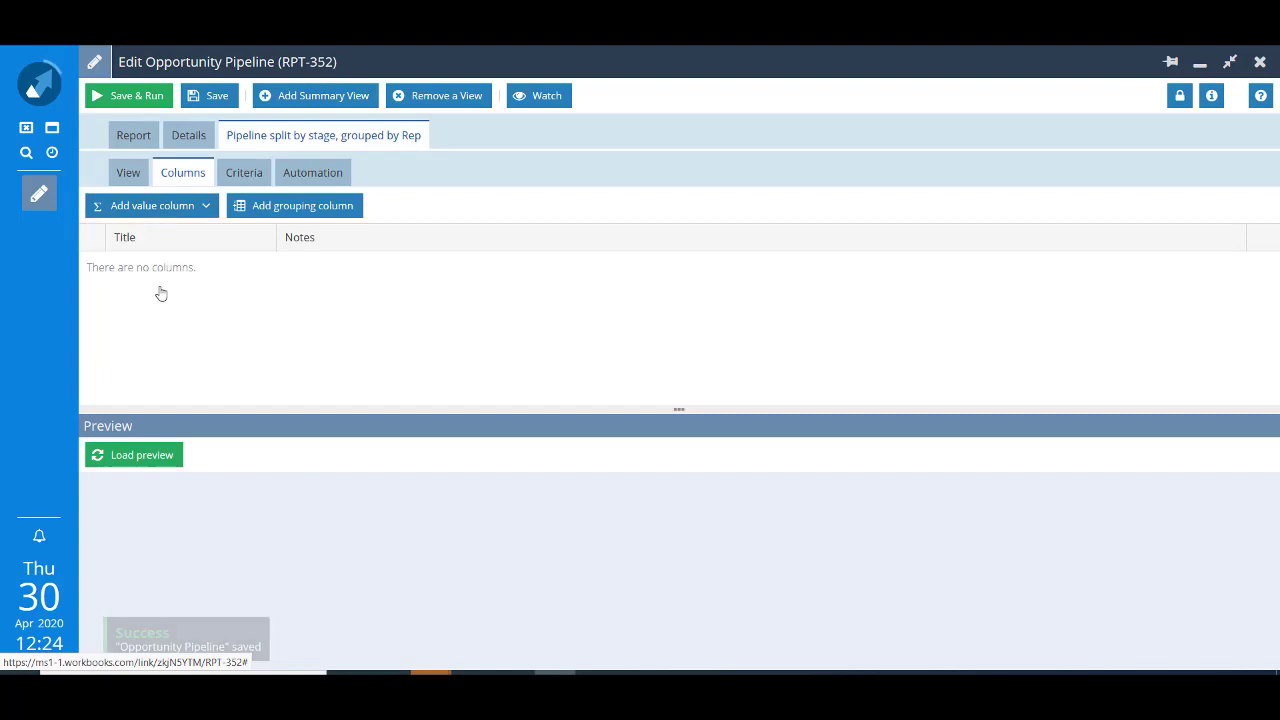
left_click(163, 288)
left_click(387, 280)
left_click(362, 362)
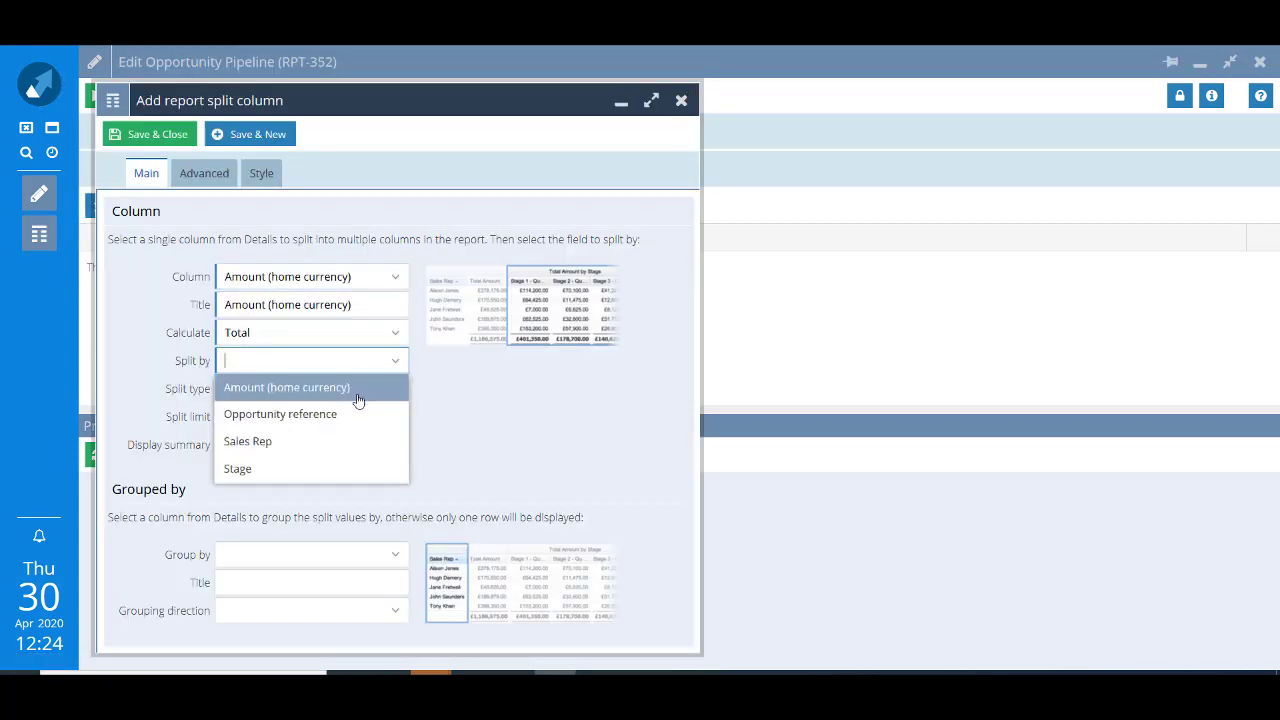
left_click(240, 468)
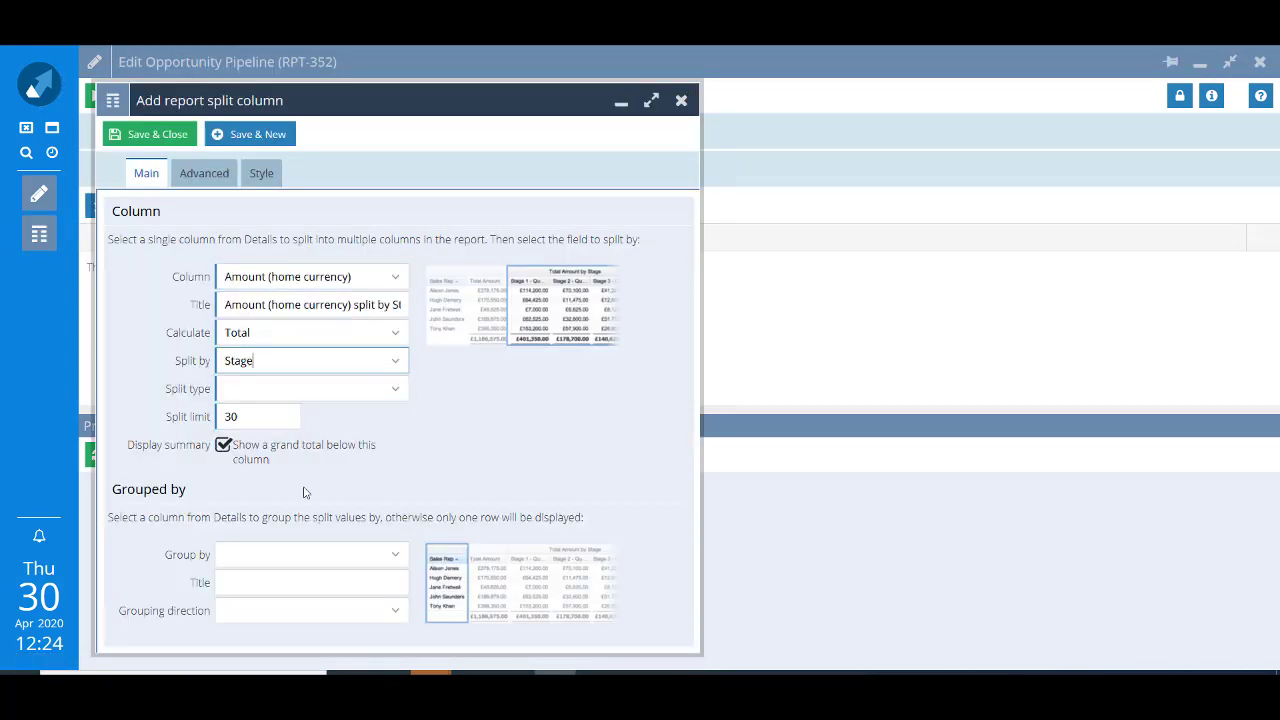
left_click(401, 390)
left_click(360, 446)
left_click(398, 556)
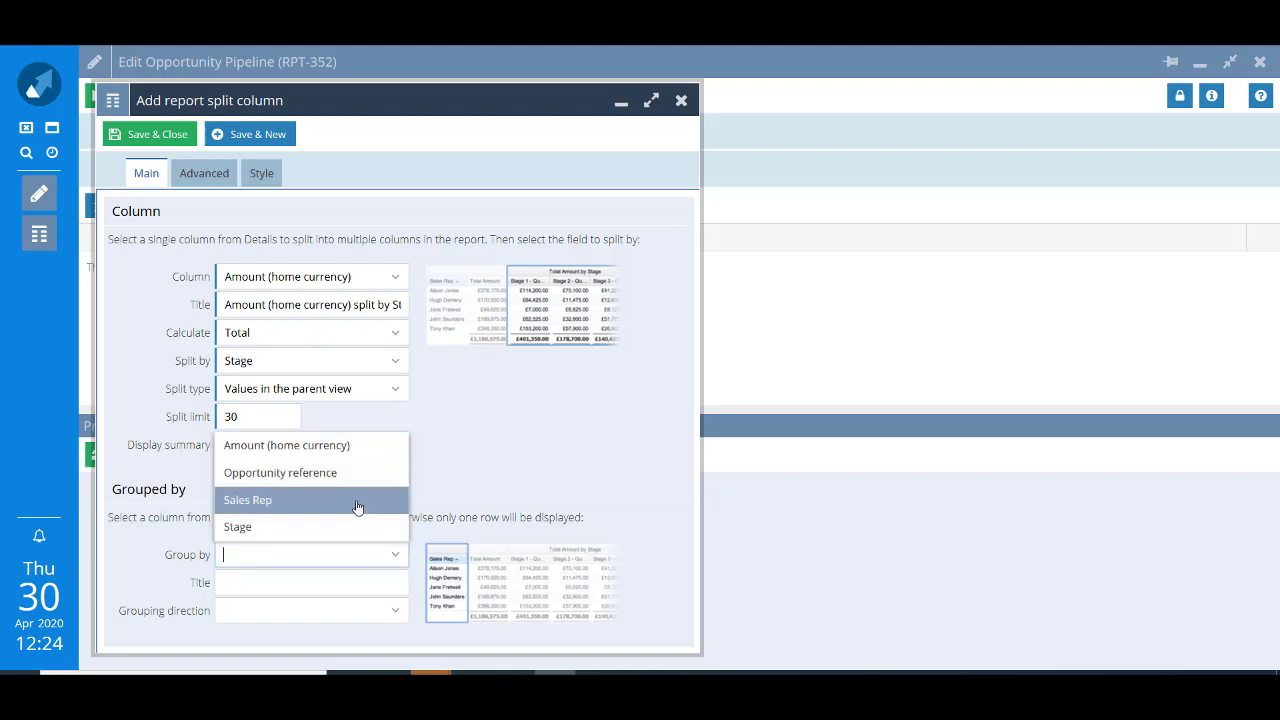
left_click(358, 506)
left_click(173, 148)
Step: Add a summarised column for Amount (home currency) to the summary view and load the preview
left_click(200, 204)
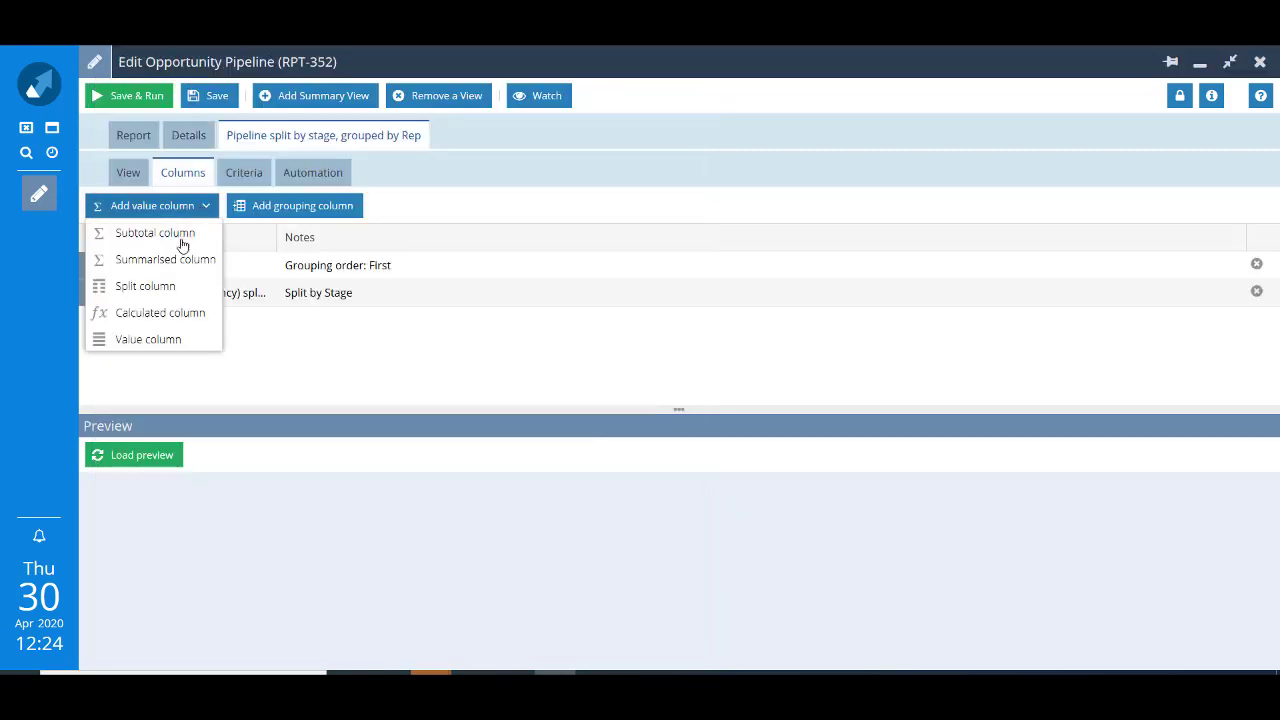
left_click(160, 258)
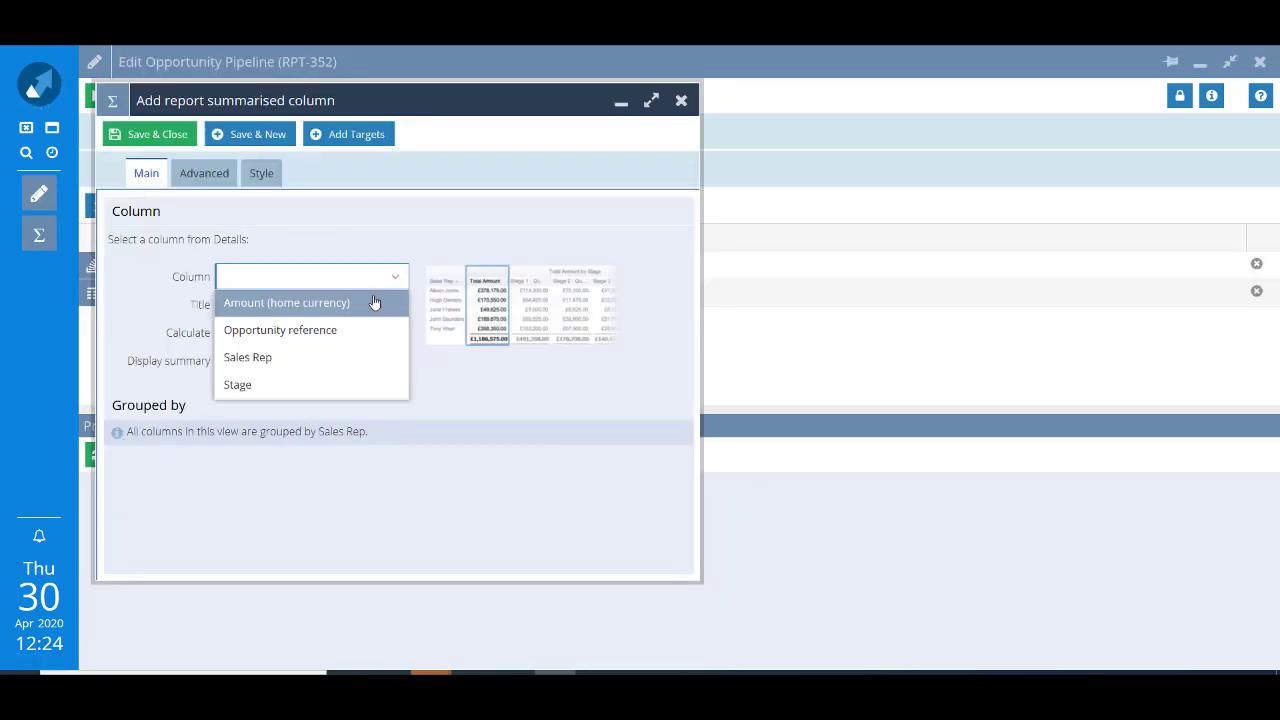
left_click(374, 300)
left_click(155, 135)
left_click(130, 454)
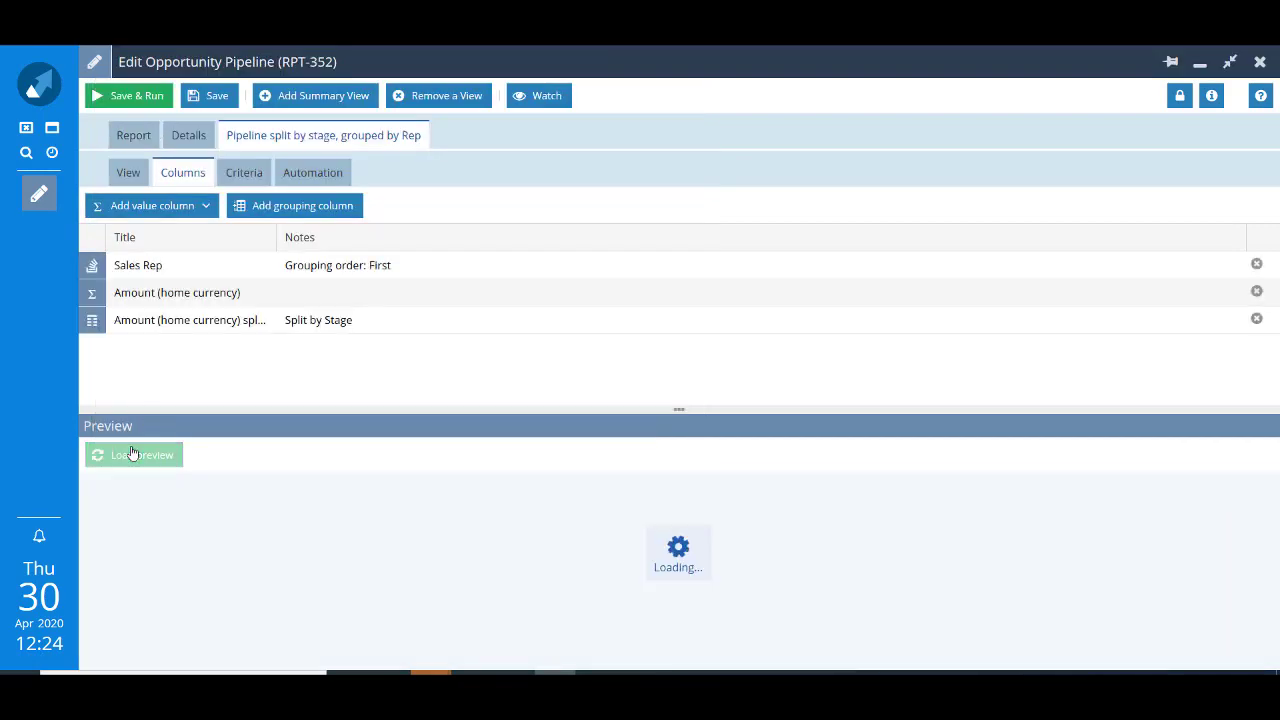
Step: Save and run the report, and drill into the fifth sales rep's Stage 1 - Qualify amount to examine its opportunities
left_click(130, 96)
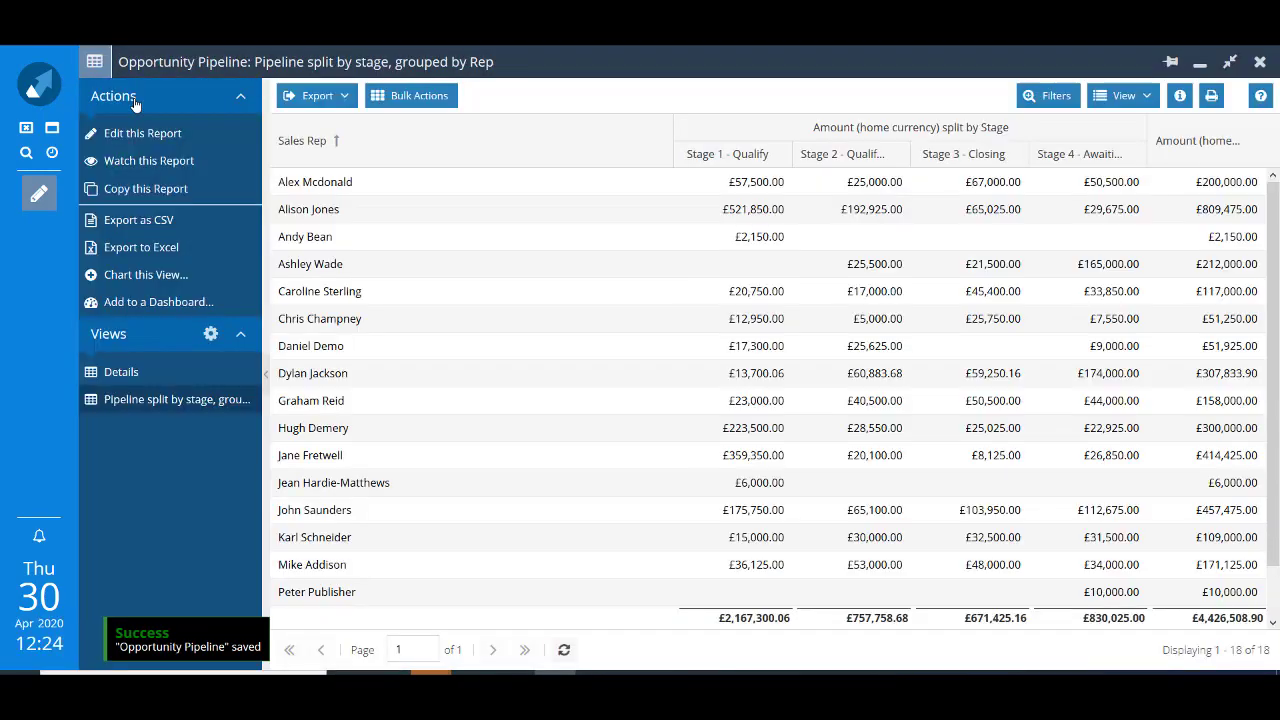
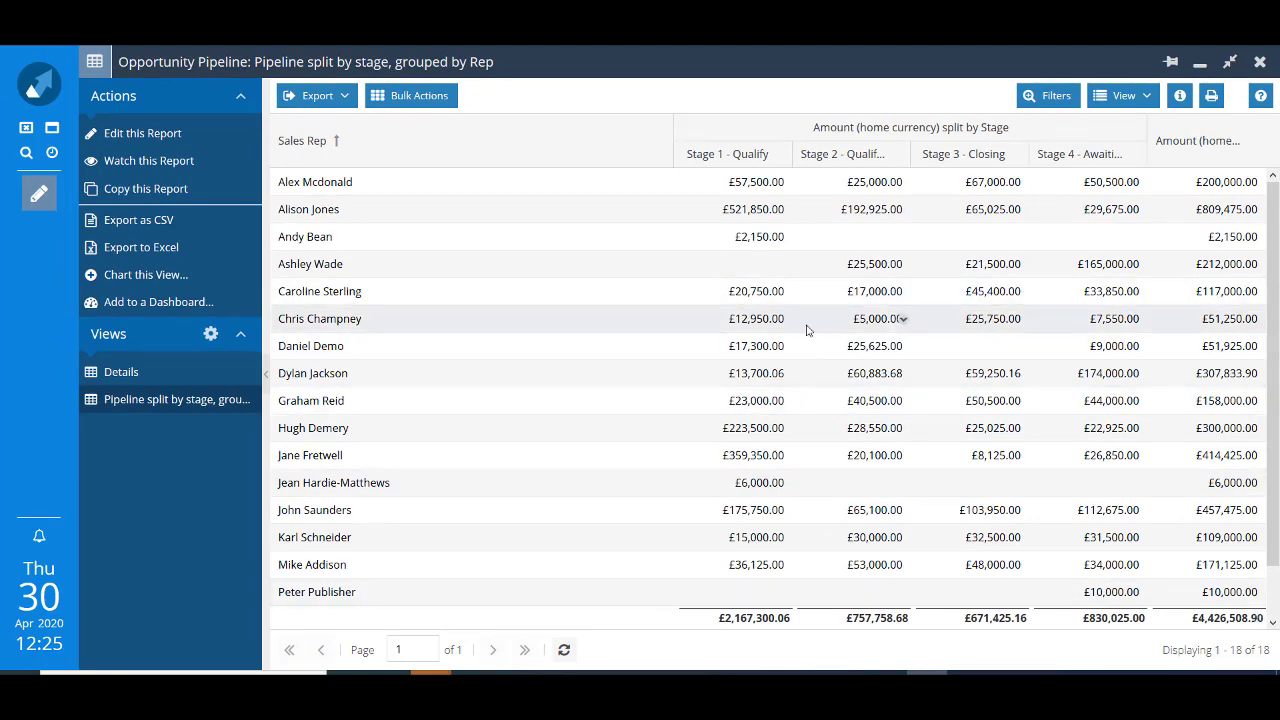
left_click(785, 291)
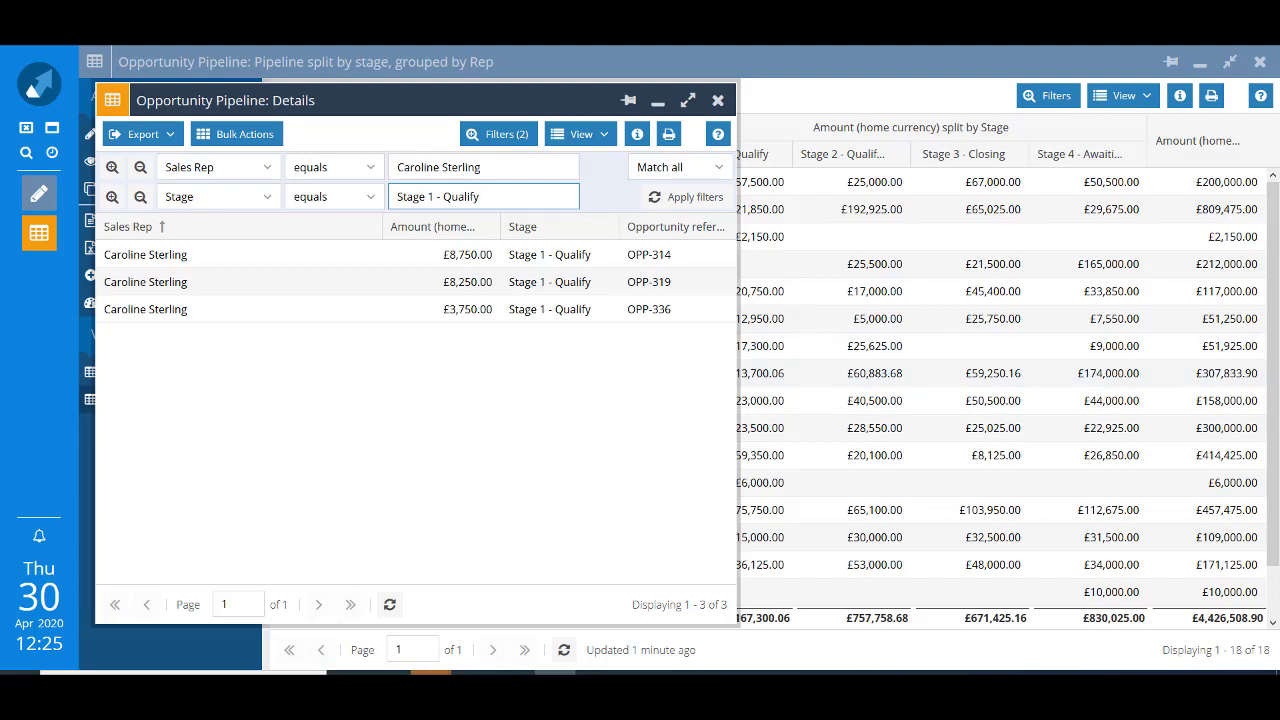
left_click(718, 104)
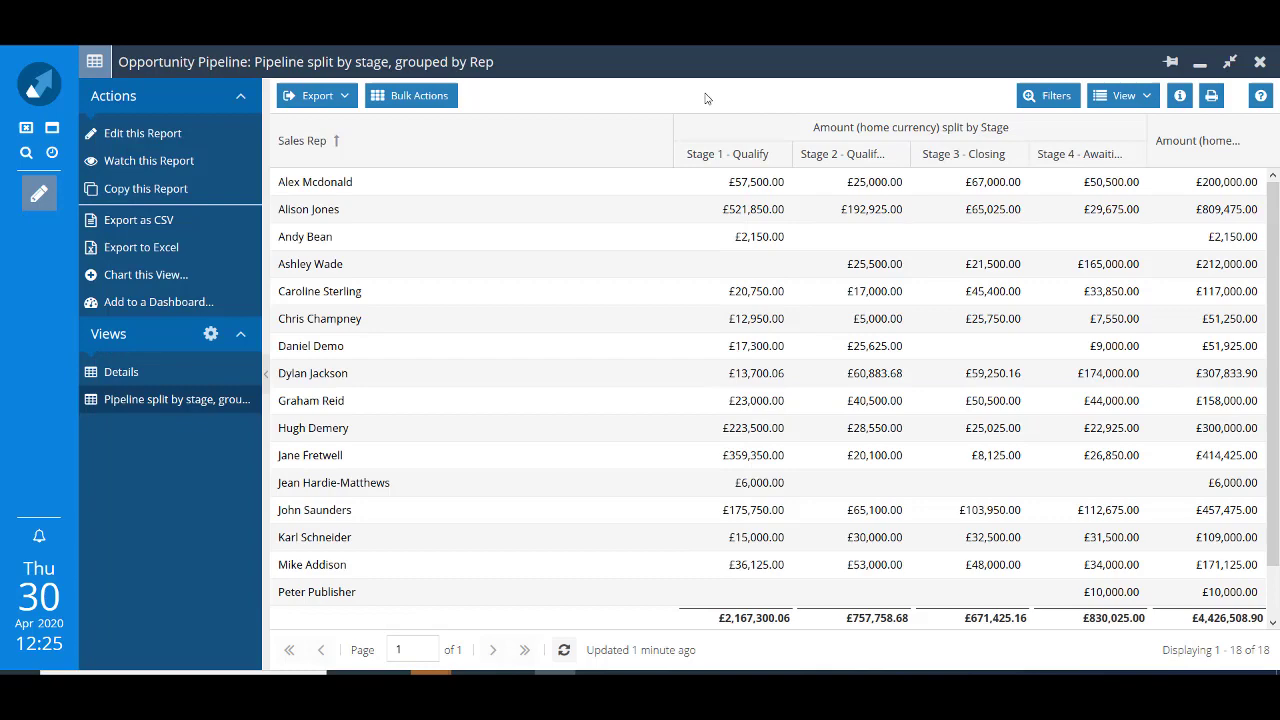
Step: Edit the report and add the Line items Product column to the Details view
left_click(124, 139)
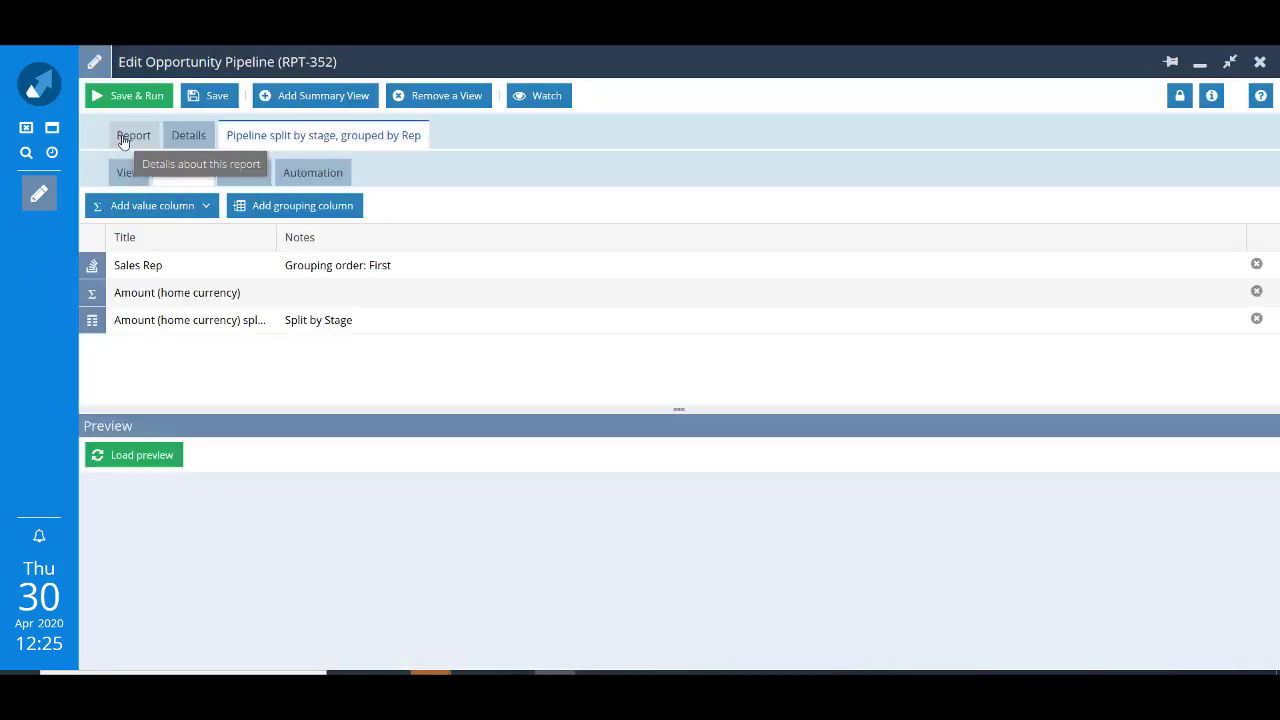
left_click(187, 136)
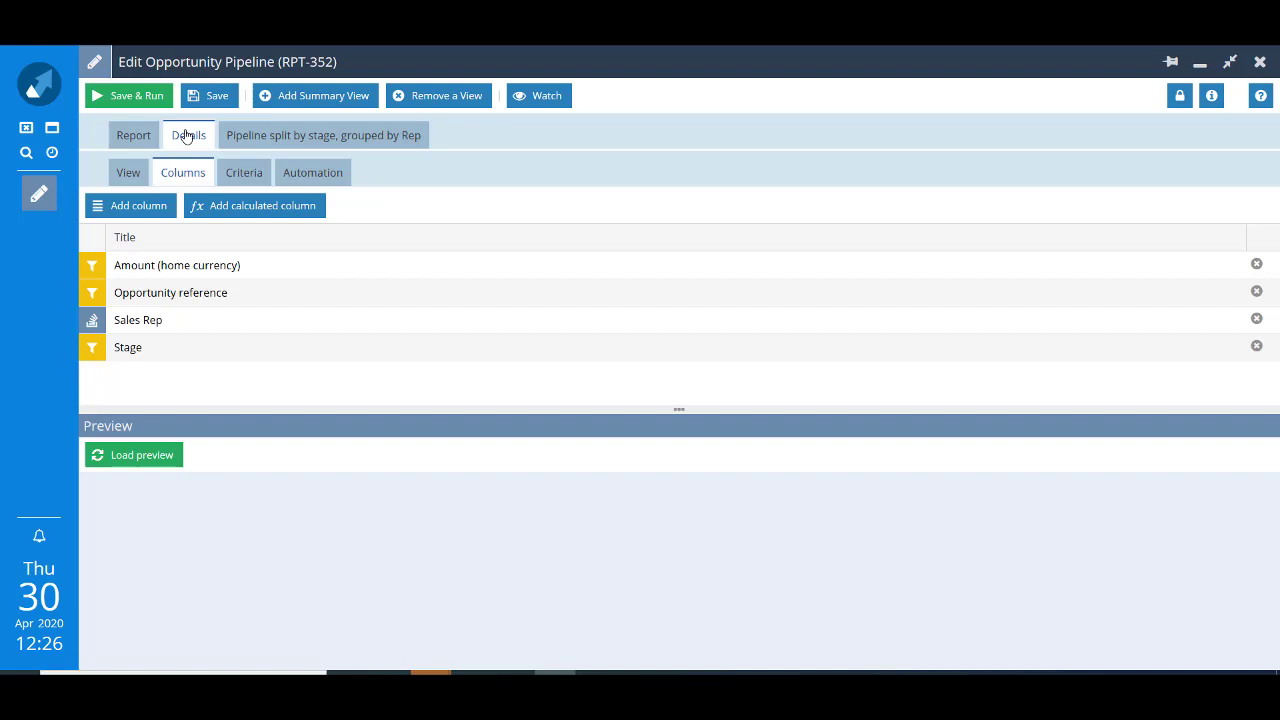
left_click(147, 209)
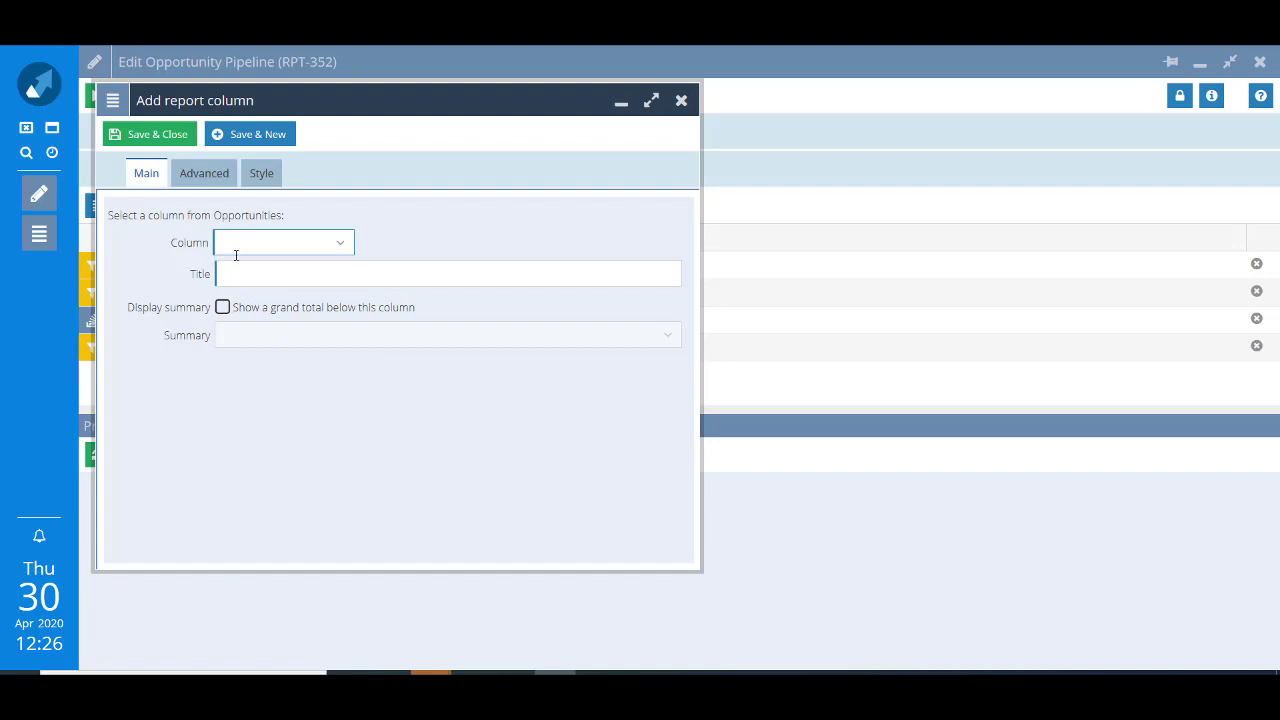
type("line")
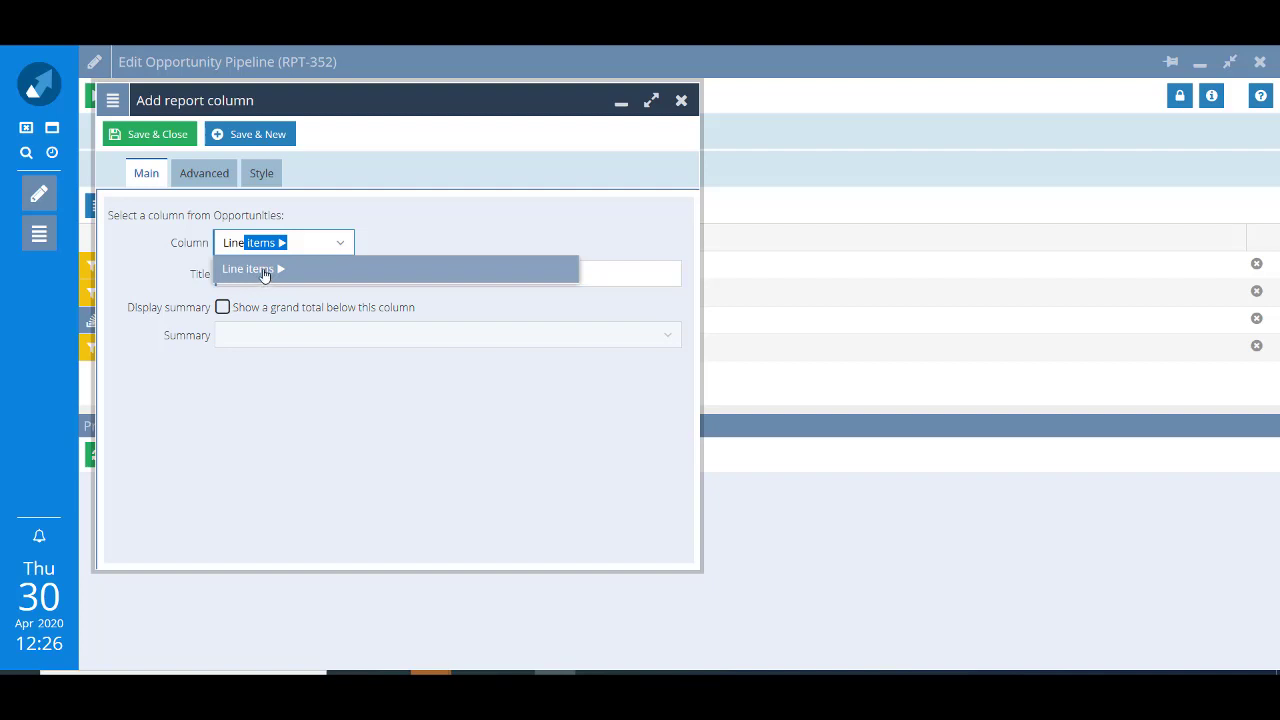
left_click(264, 270)
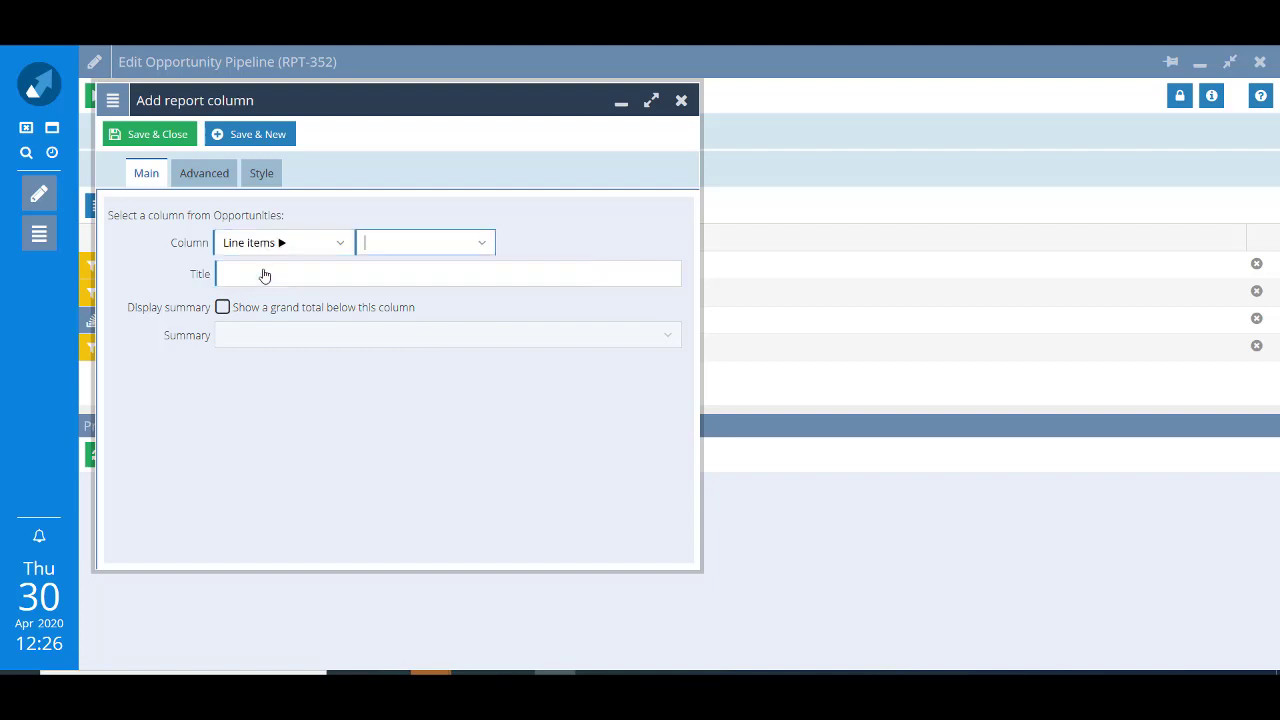
left_click(485, 248)
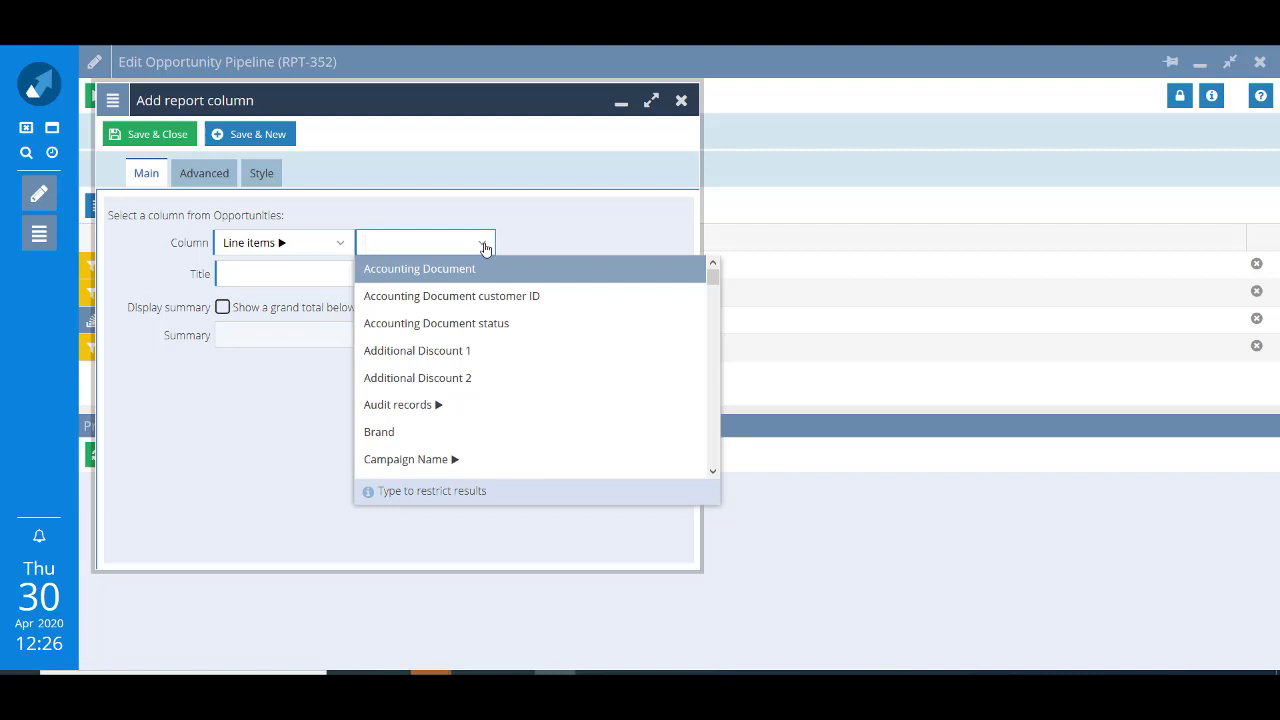
type("produ")
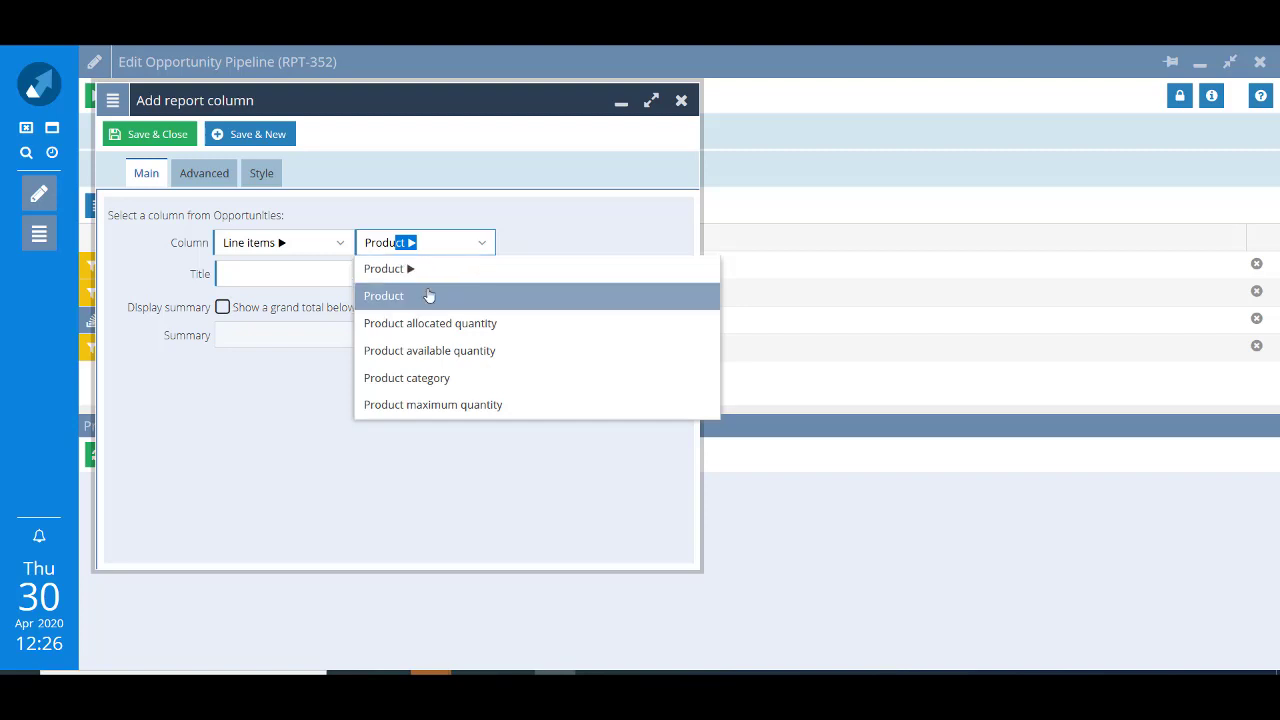
left_click(428, 295)
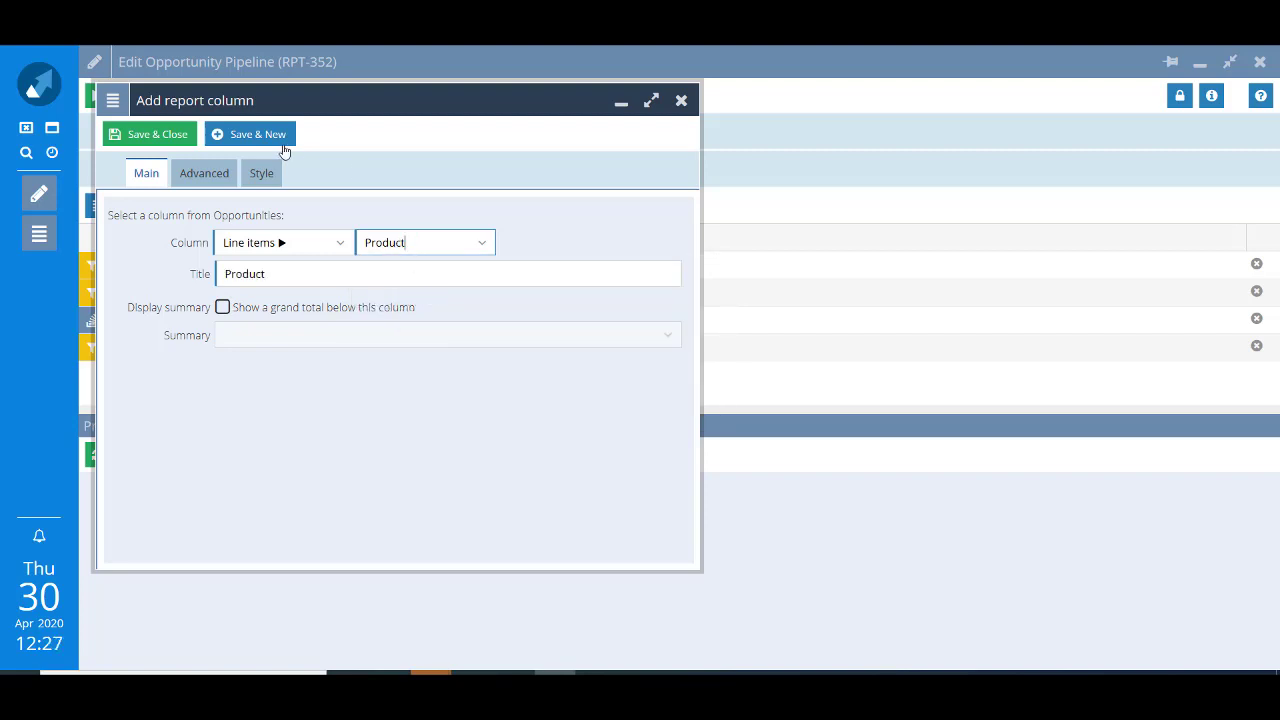
left_click(276, 138)
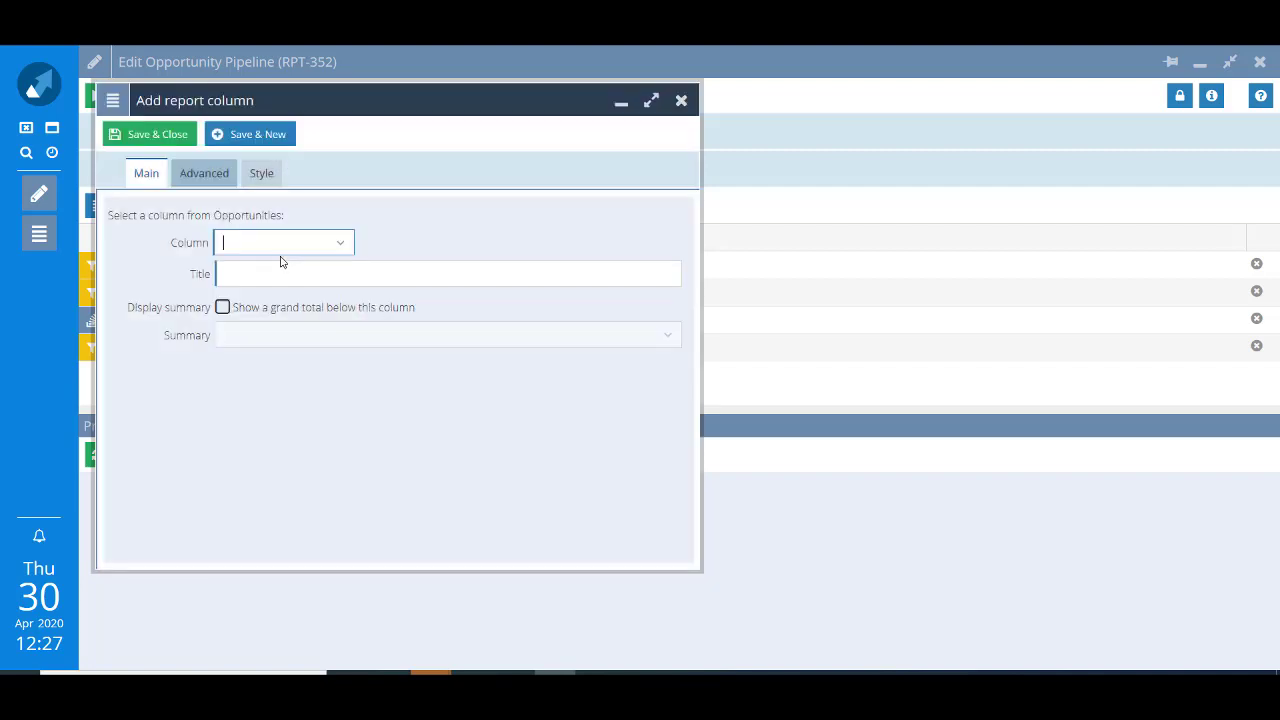
Step: Add the Line items Line Description column to the Details view
type("line")
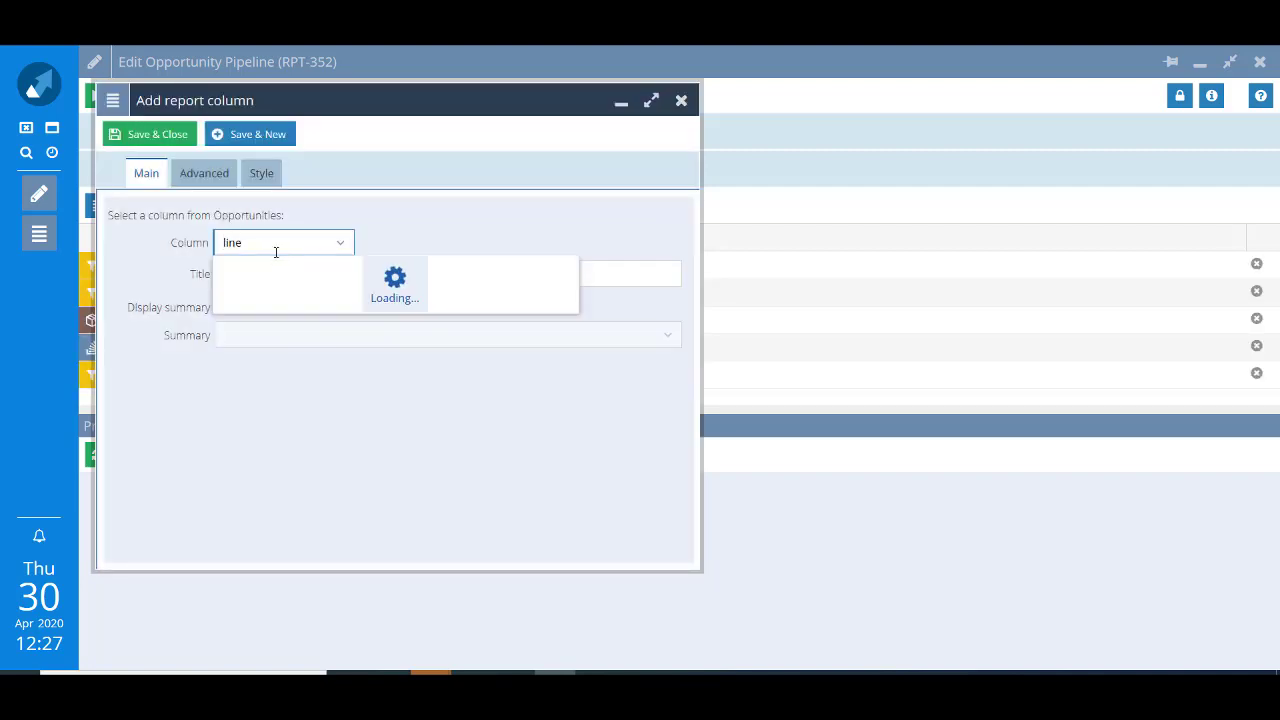
left_click(272, 270)
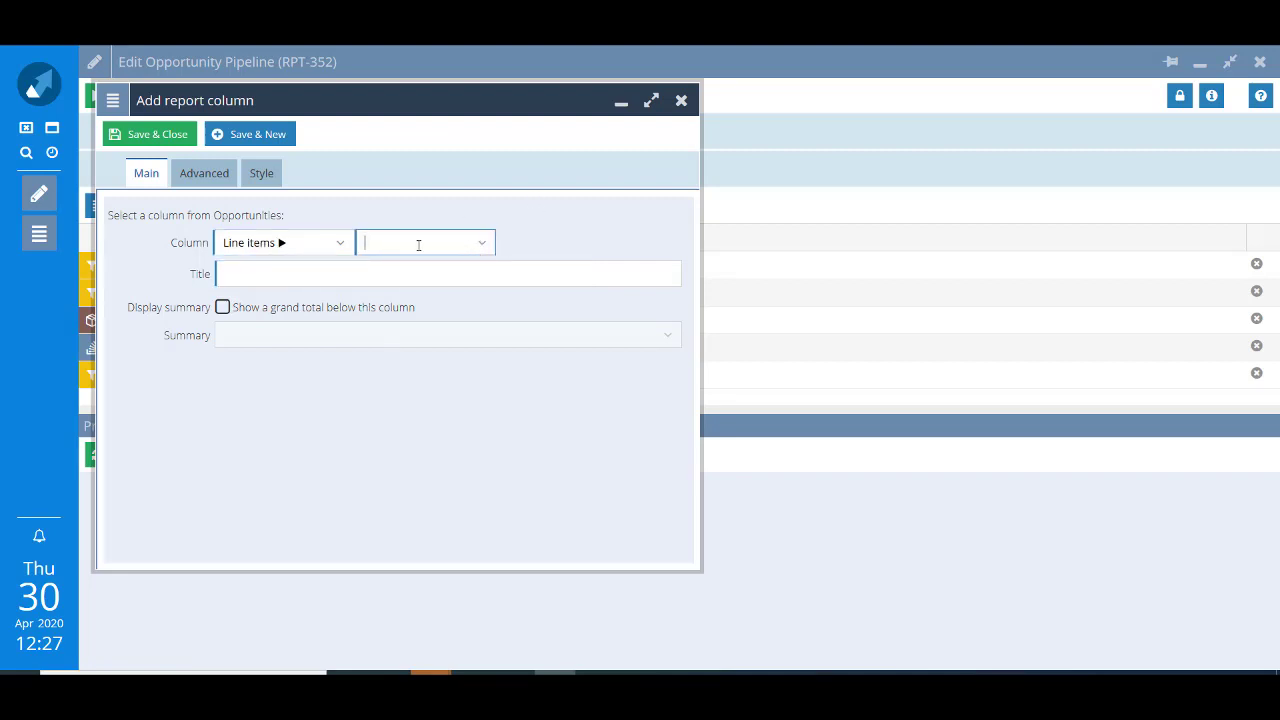
type("desc")
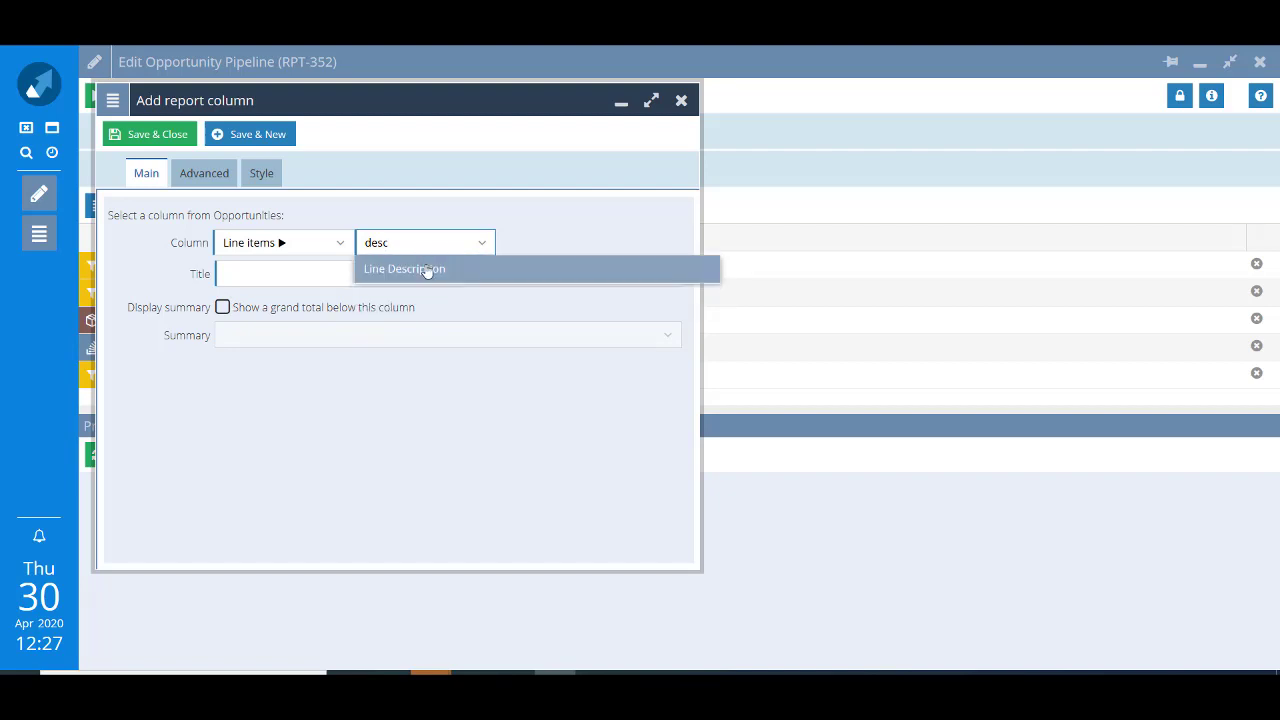
left_click(427, 269)
left_click(262, 135)
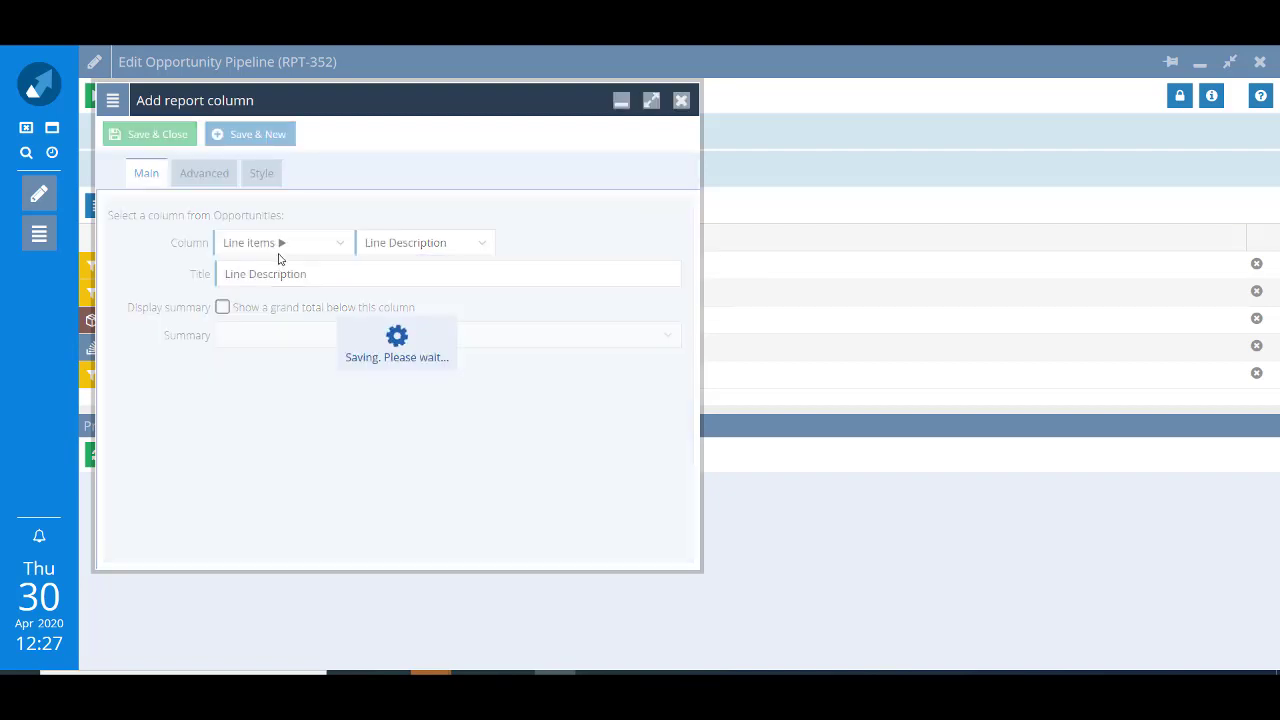
Step: Add the Line items Net (home currency) column with a Total summary below it, and save and run the report
type("line")
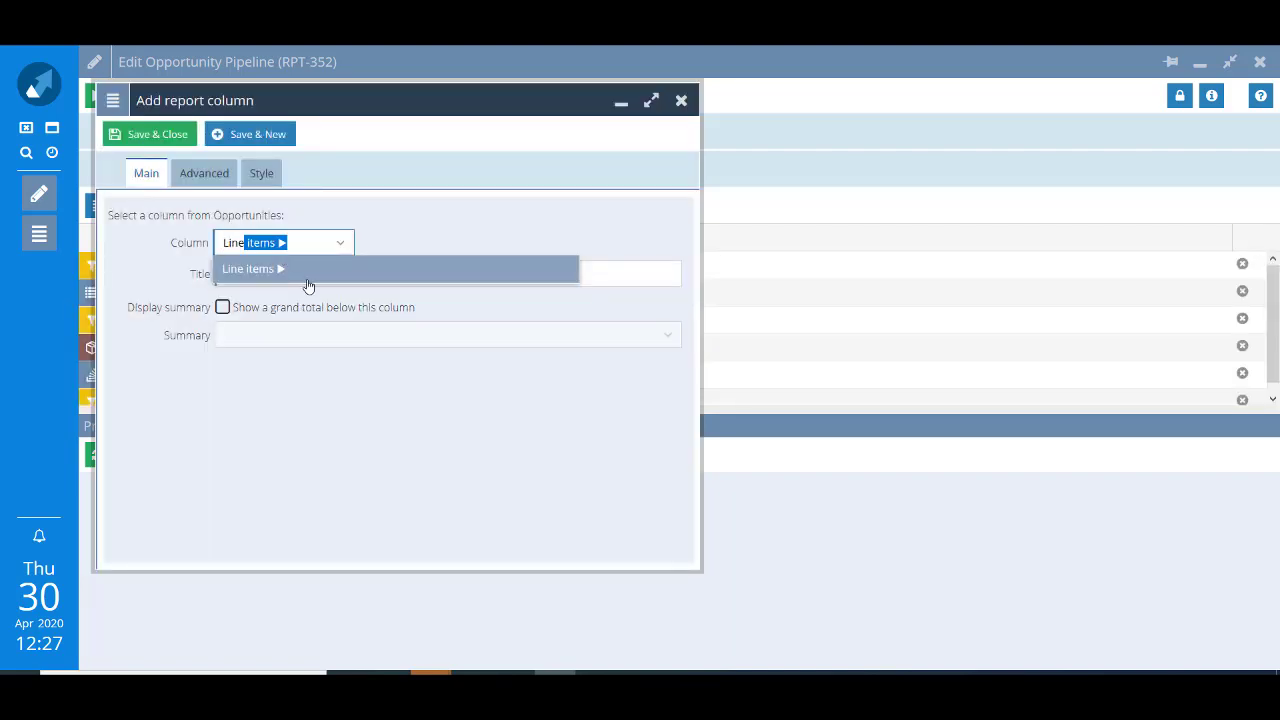
left_click(309, 279)
type("Net (home currency")
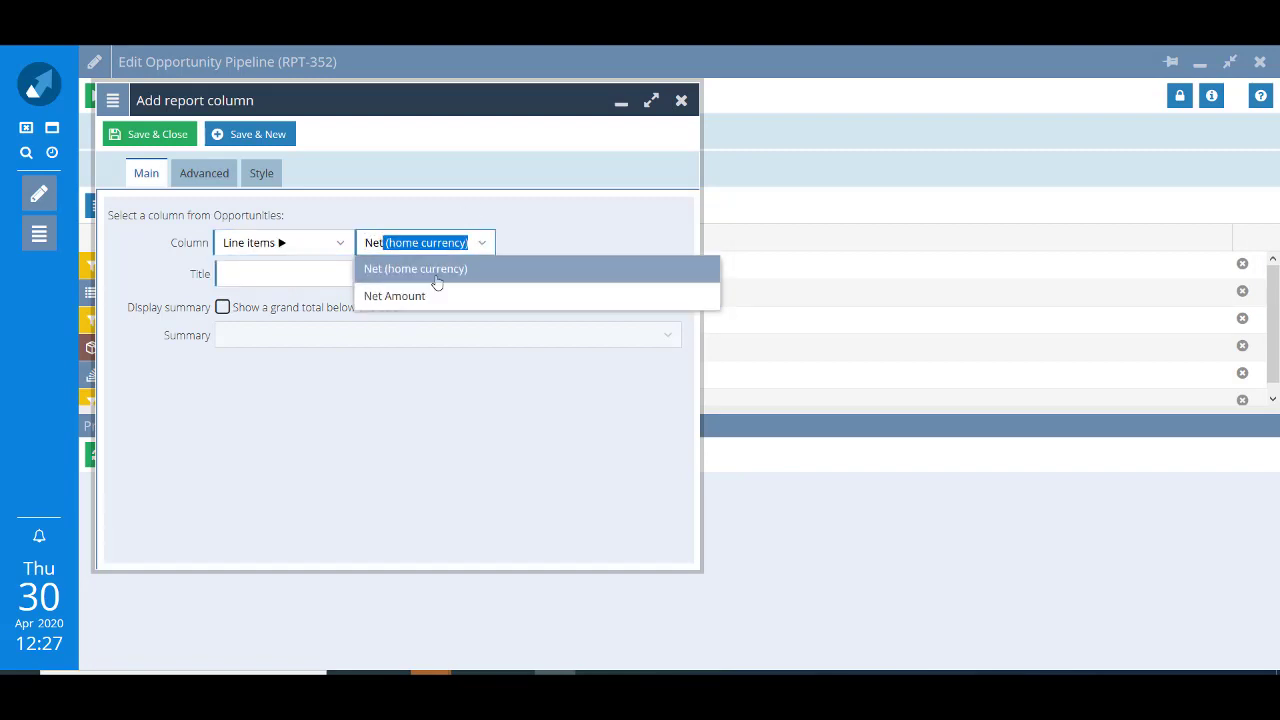
left_click(436, 279)
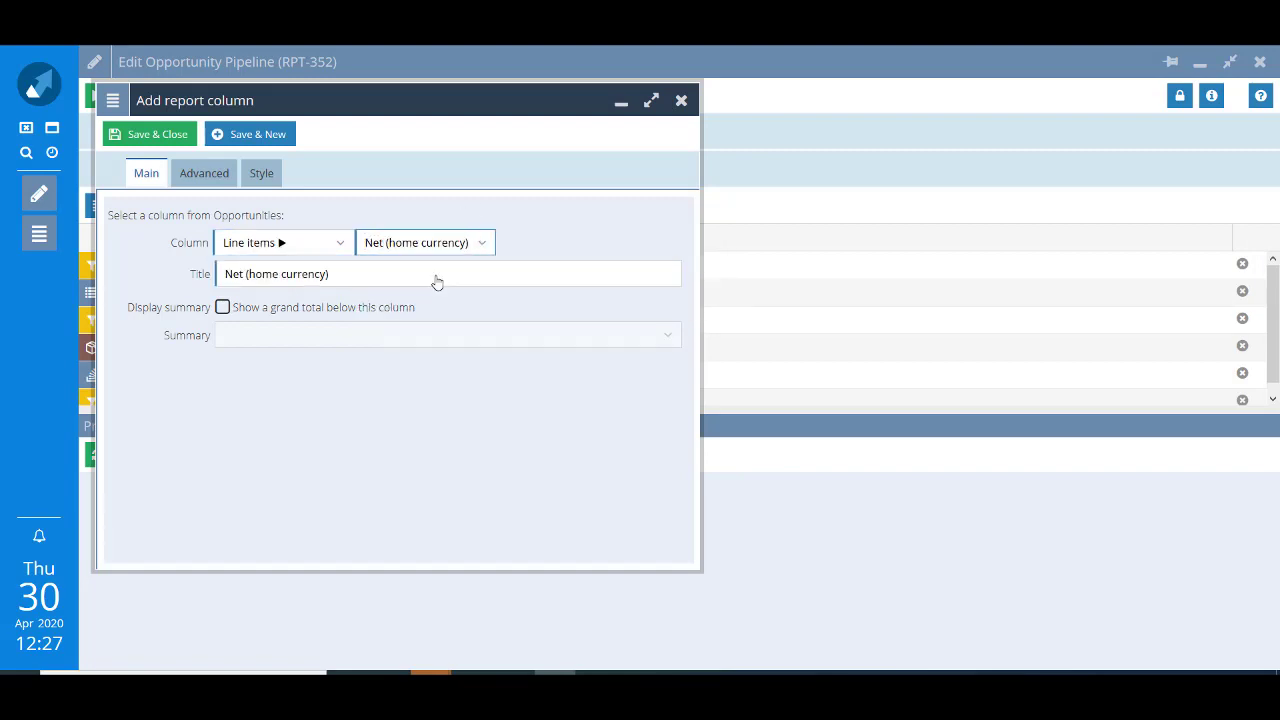
left_click(222, 309)
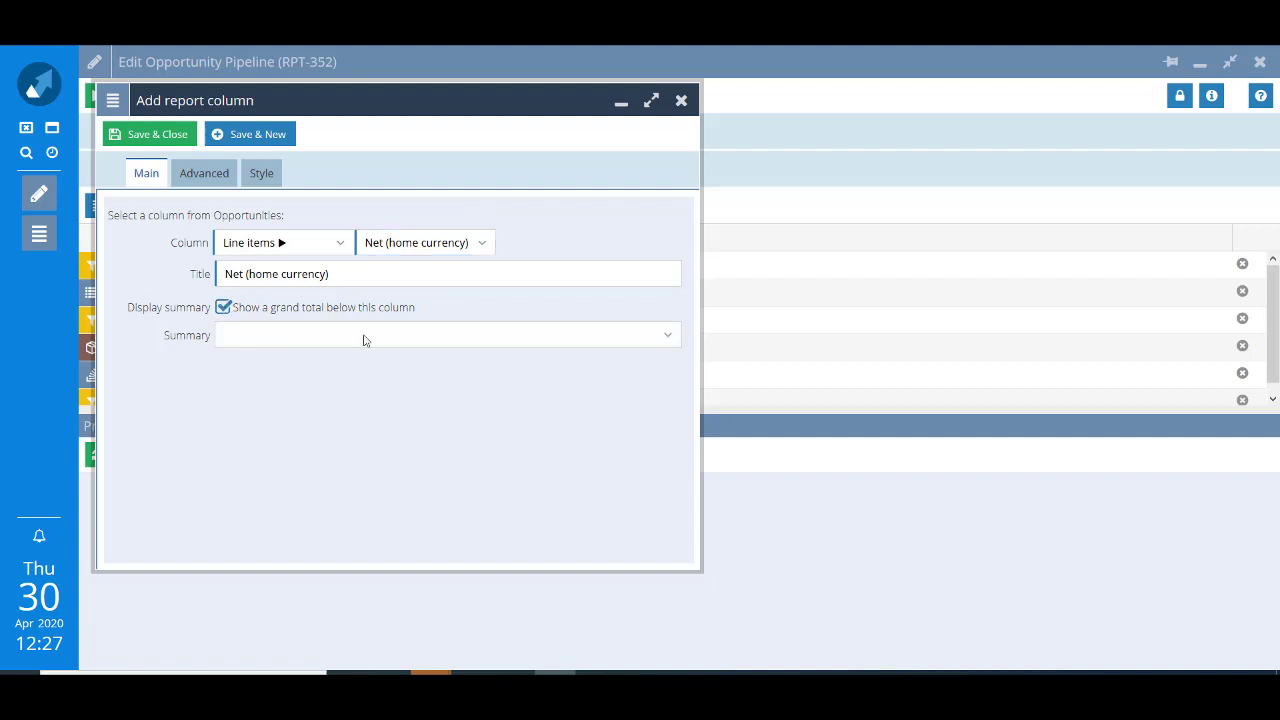
left_click(669, 339)
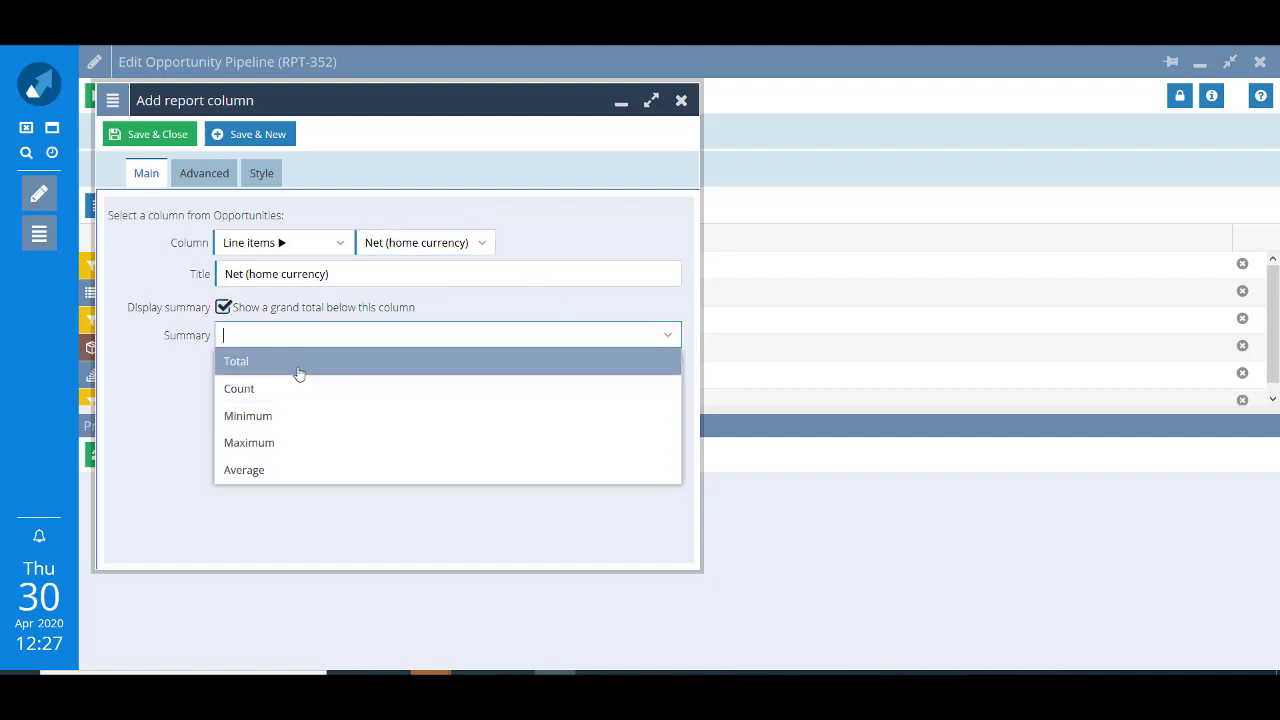
left_click(297, 369)
left_click(140, 134)
left_click(143, 95)
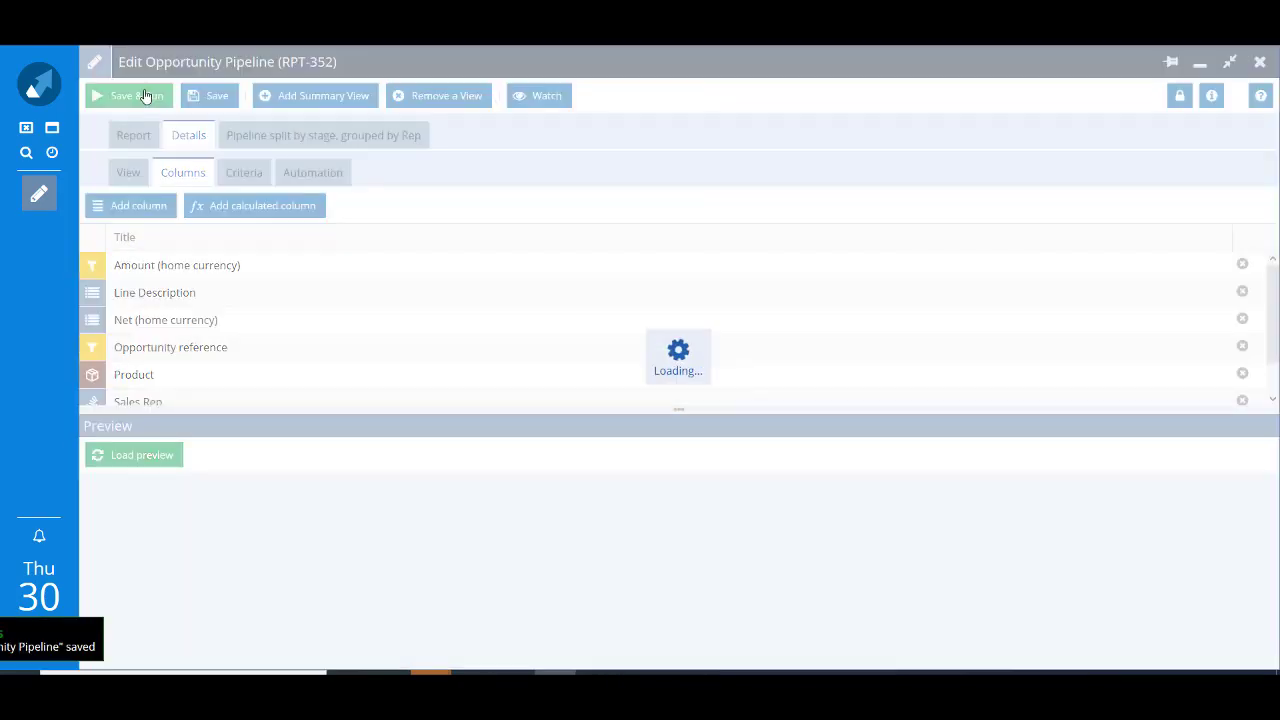
Step: In the stage-split view, drill into the fifth sales rep's Stage 1 - Qualify amount and examine the product line items
left_click(132, 405)
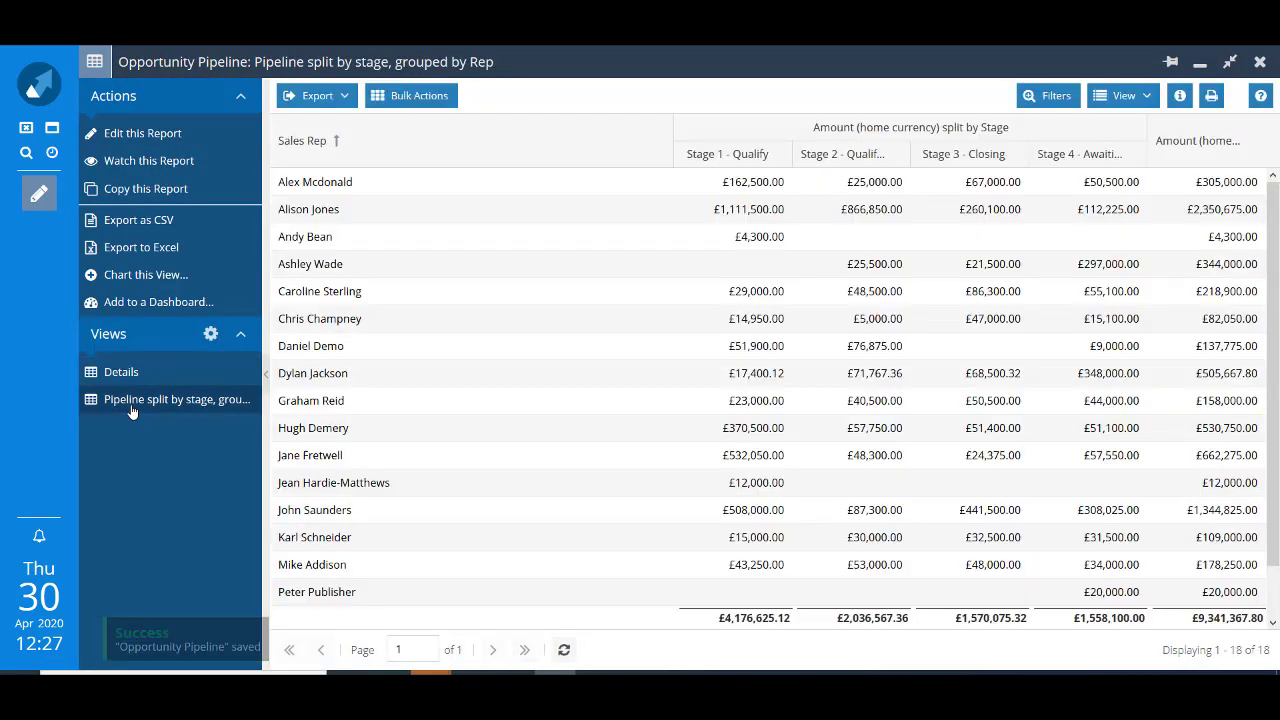
left_click(786, 293)
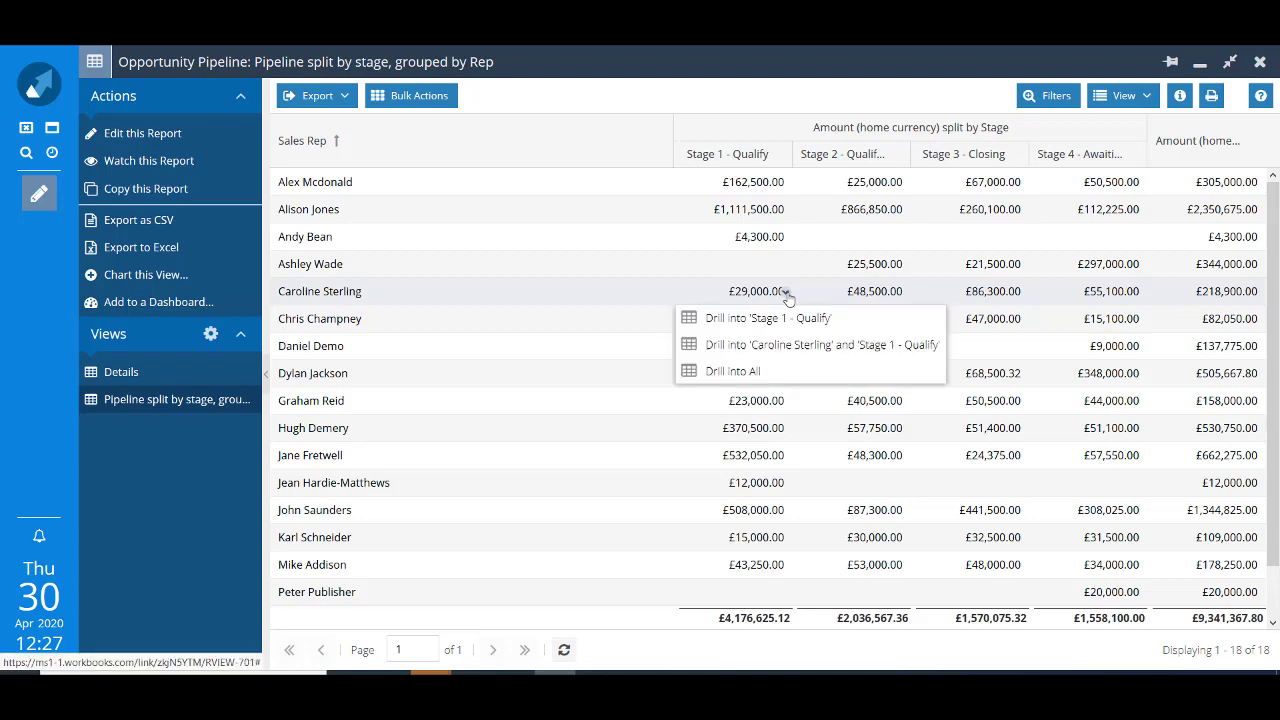
left_click(771, 346)
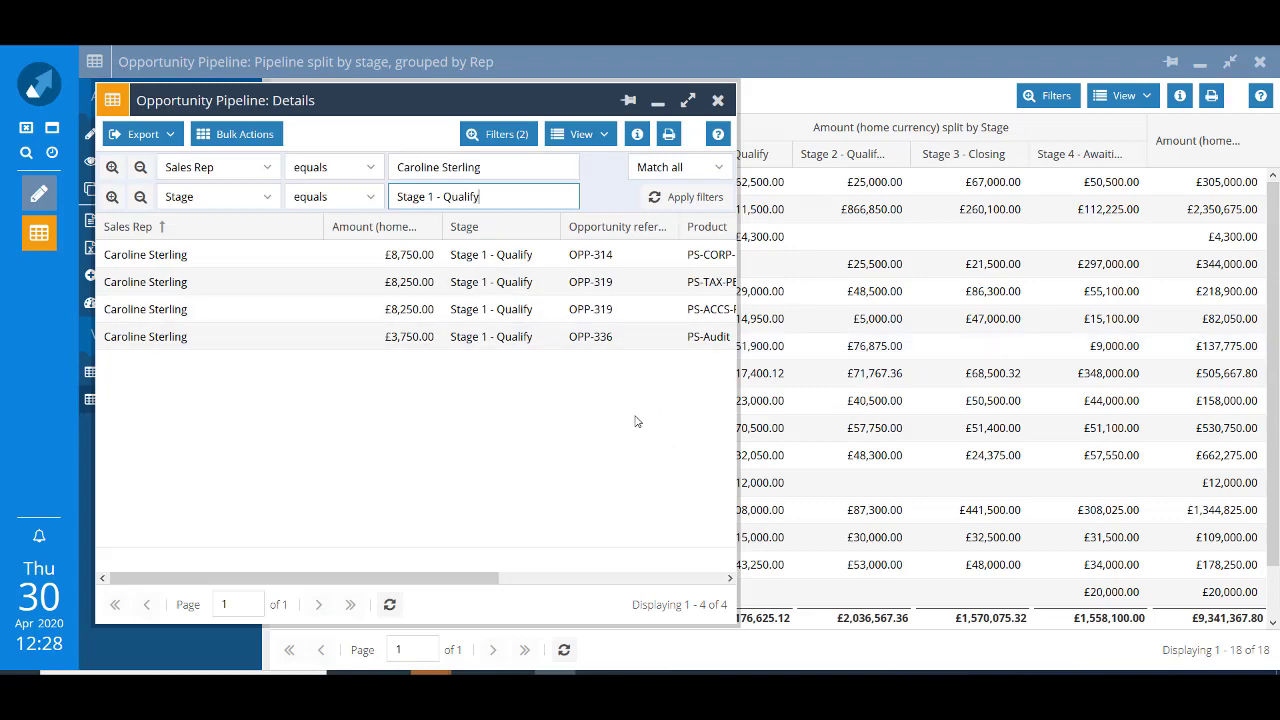
left_click_drag(738, 419, 1219, 288)
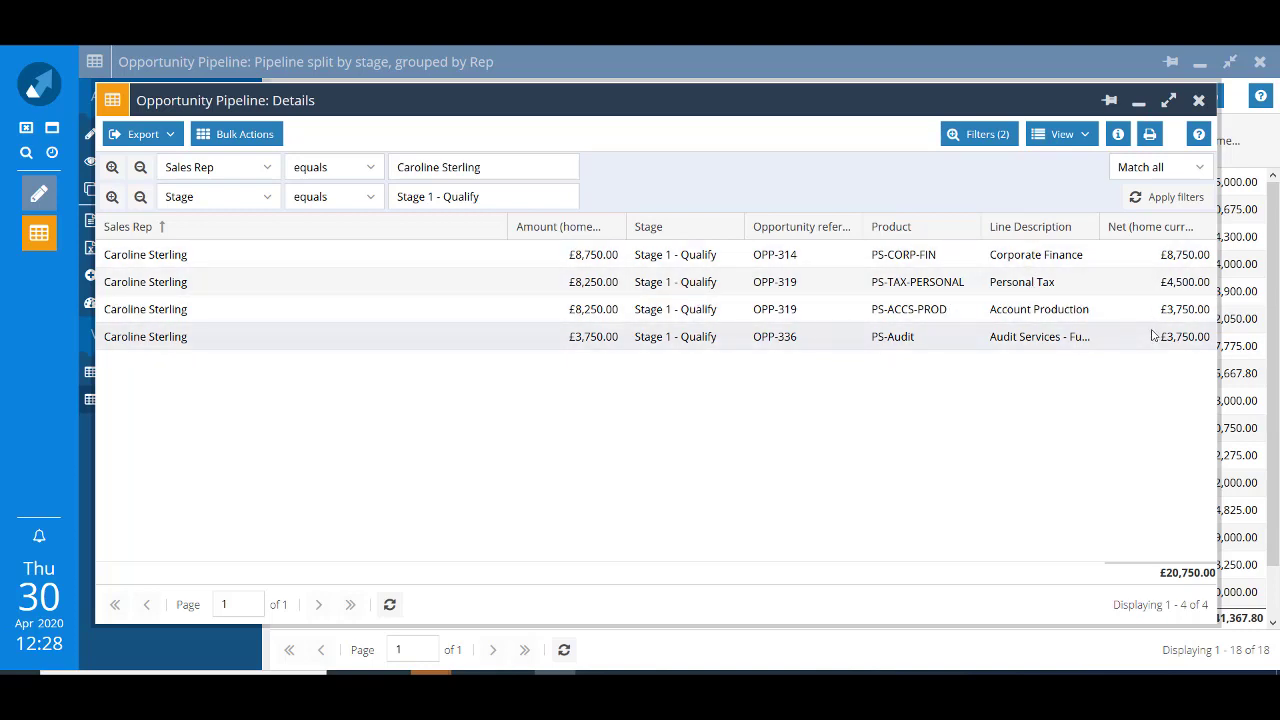
left_click(1198, 100)
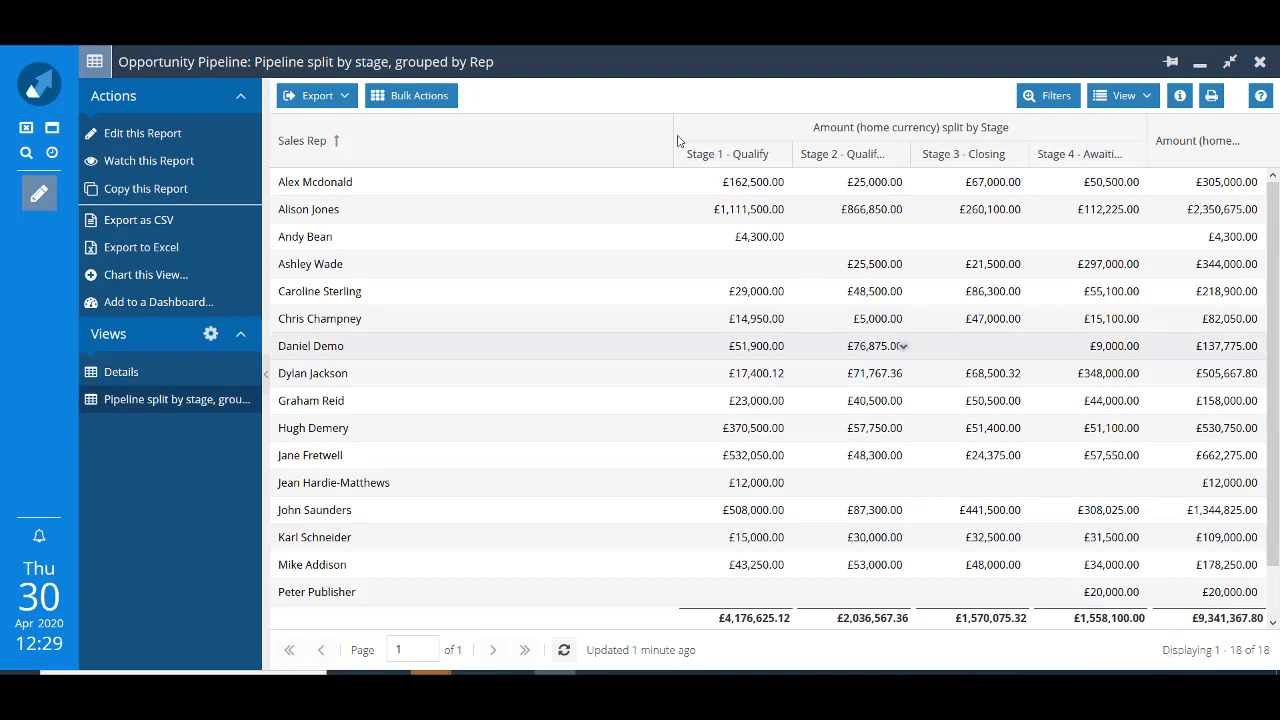
Step: Edit the report's summary view so its summarised total column uses Net (home currency)
left_click(170, 136)
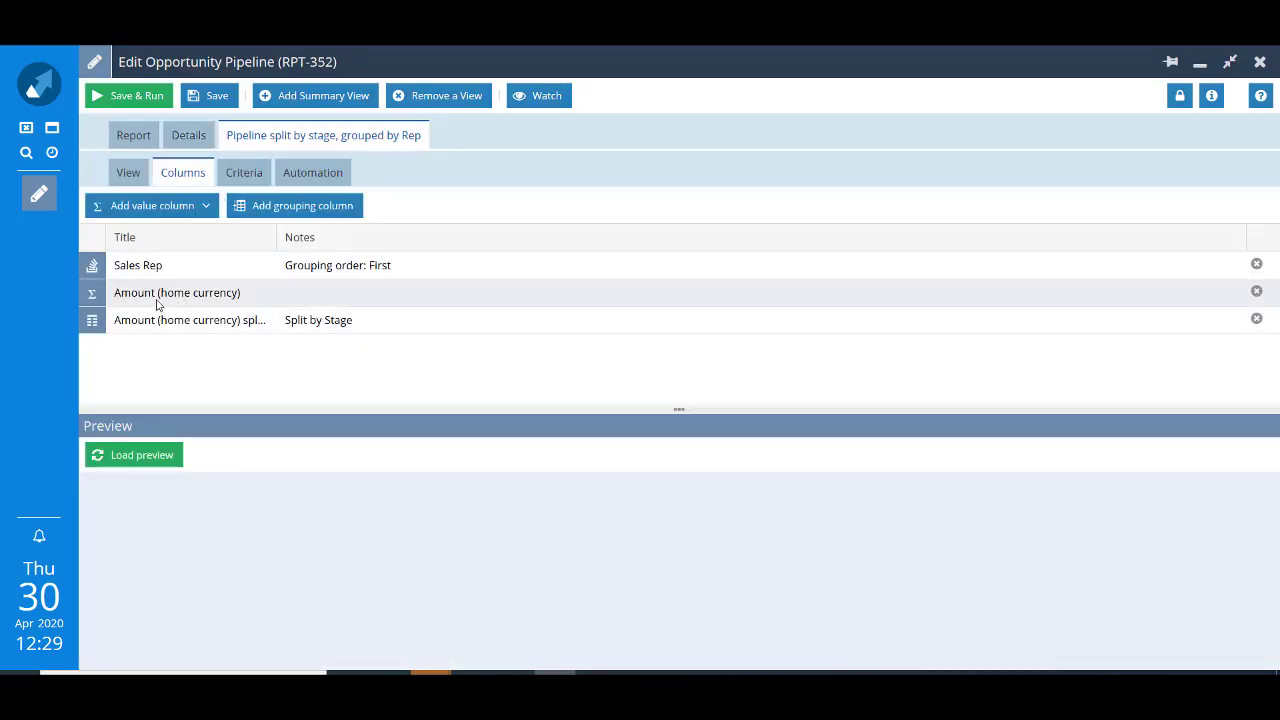
double_click(157, 298)
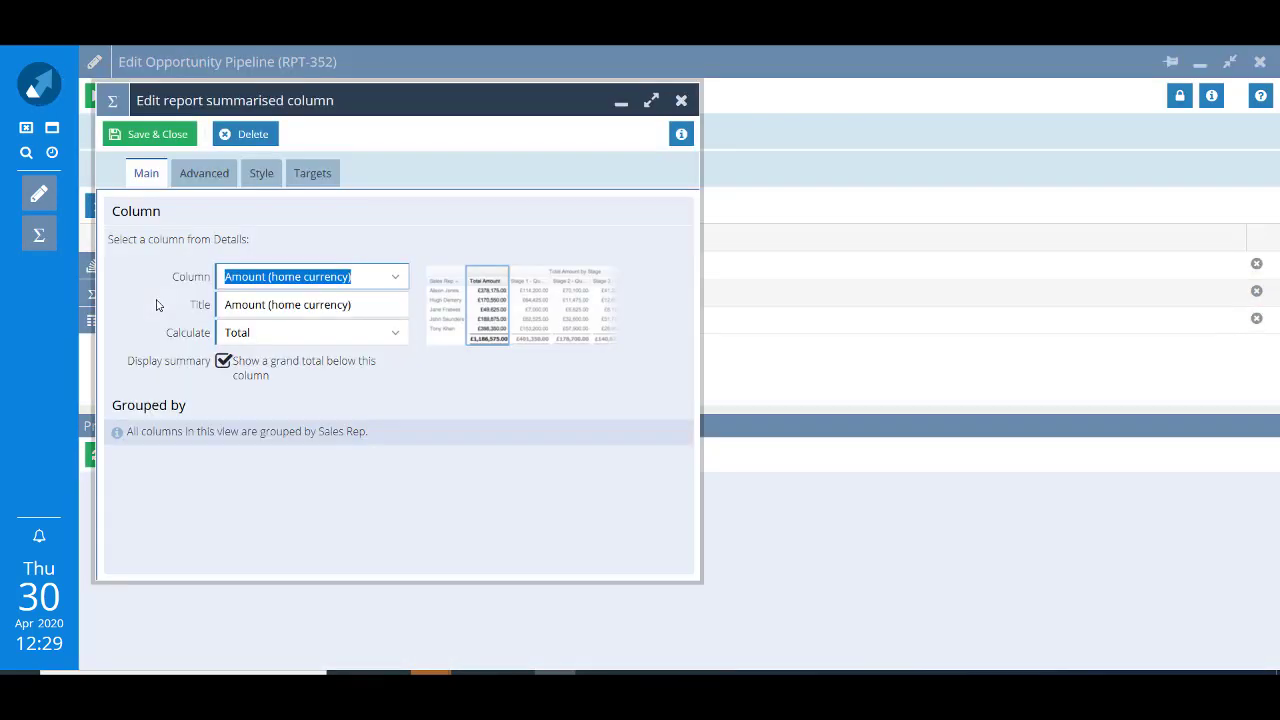
left_click(396, 280)
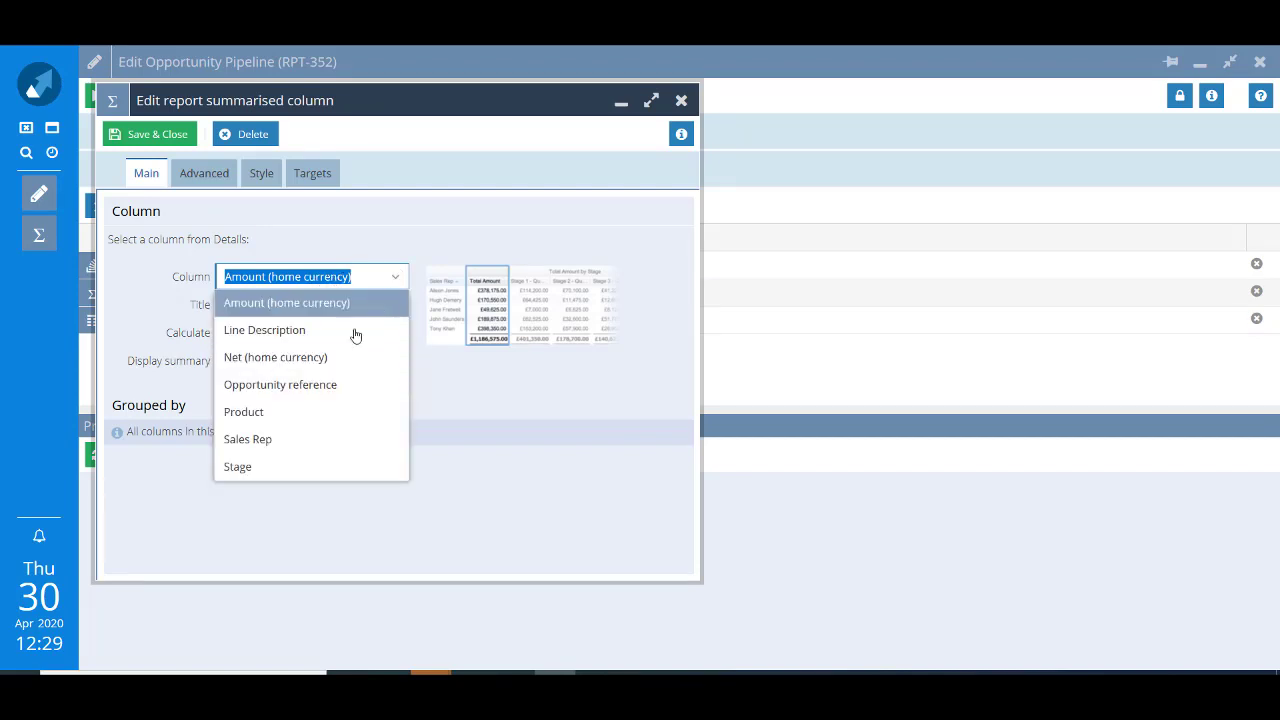
left_click(267, 358)
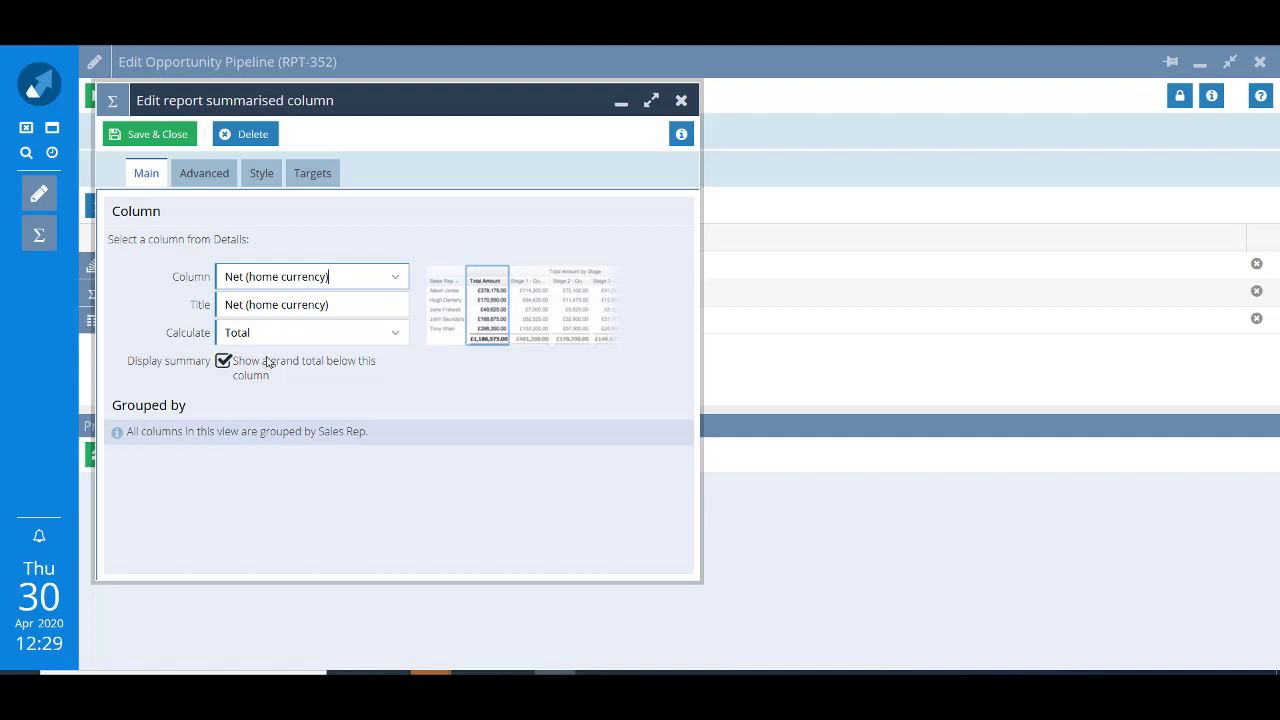
left_click(187, 134)
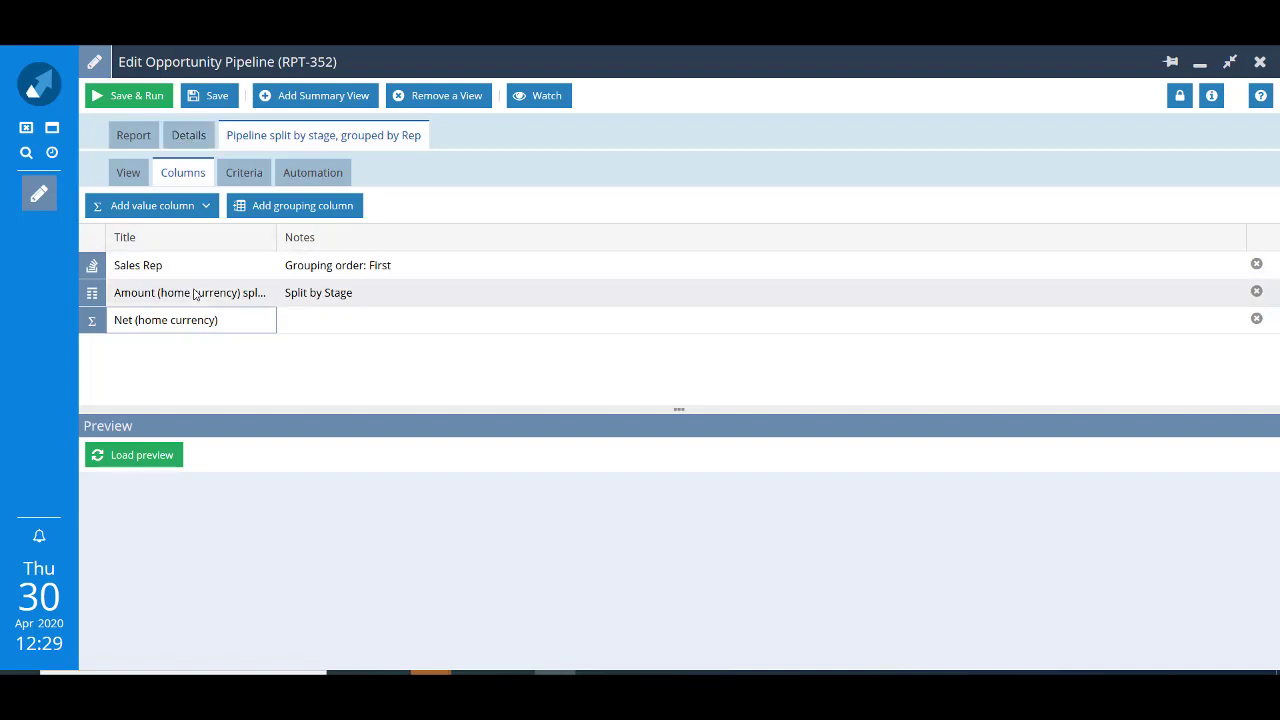
Step: Change the column split by Stage to use Net (home currency), and save and run the report
left_click(176, 293)
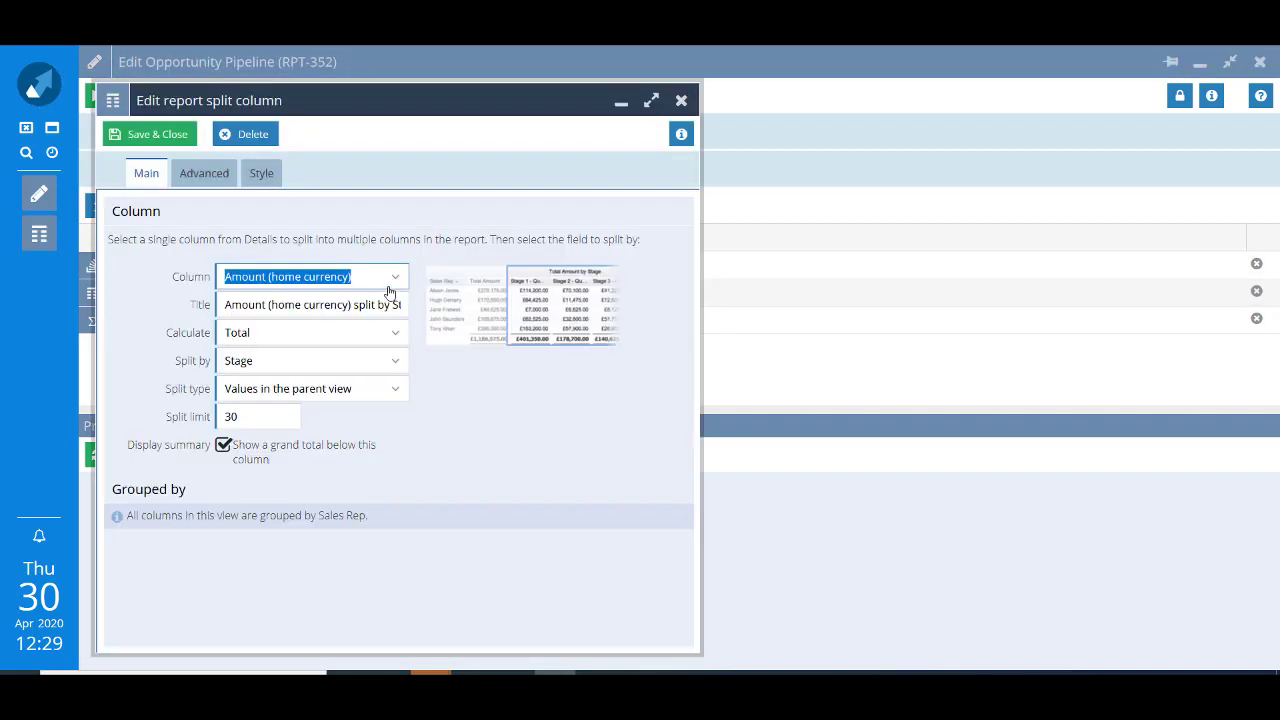
left_click(397, 281)
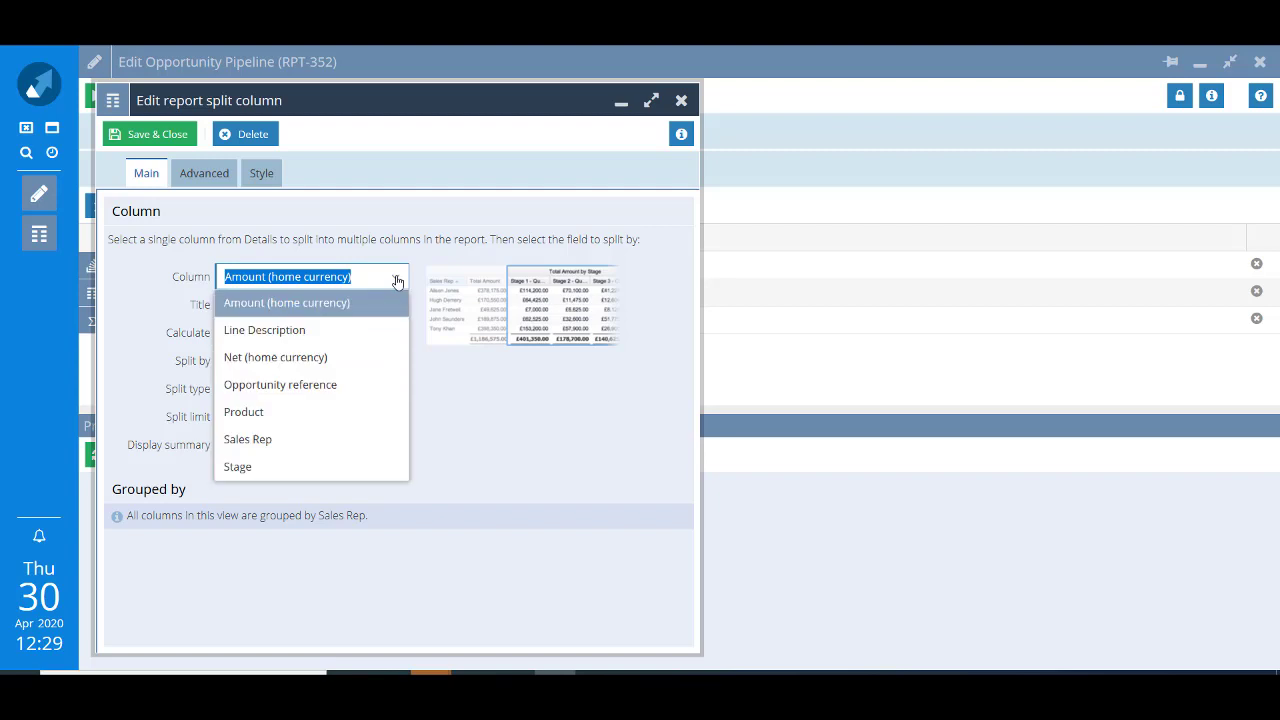
left_click(313, 358)
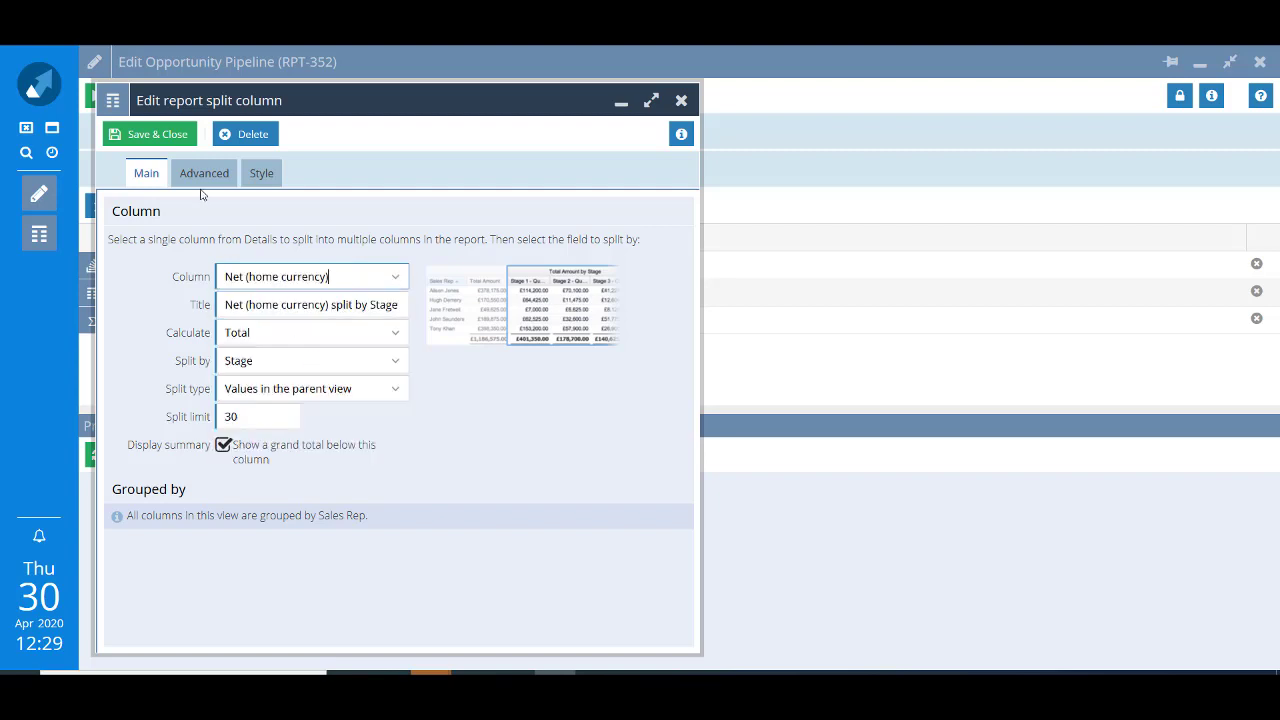
left_click(154, 136)
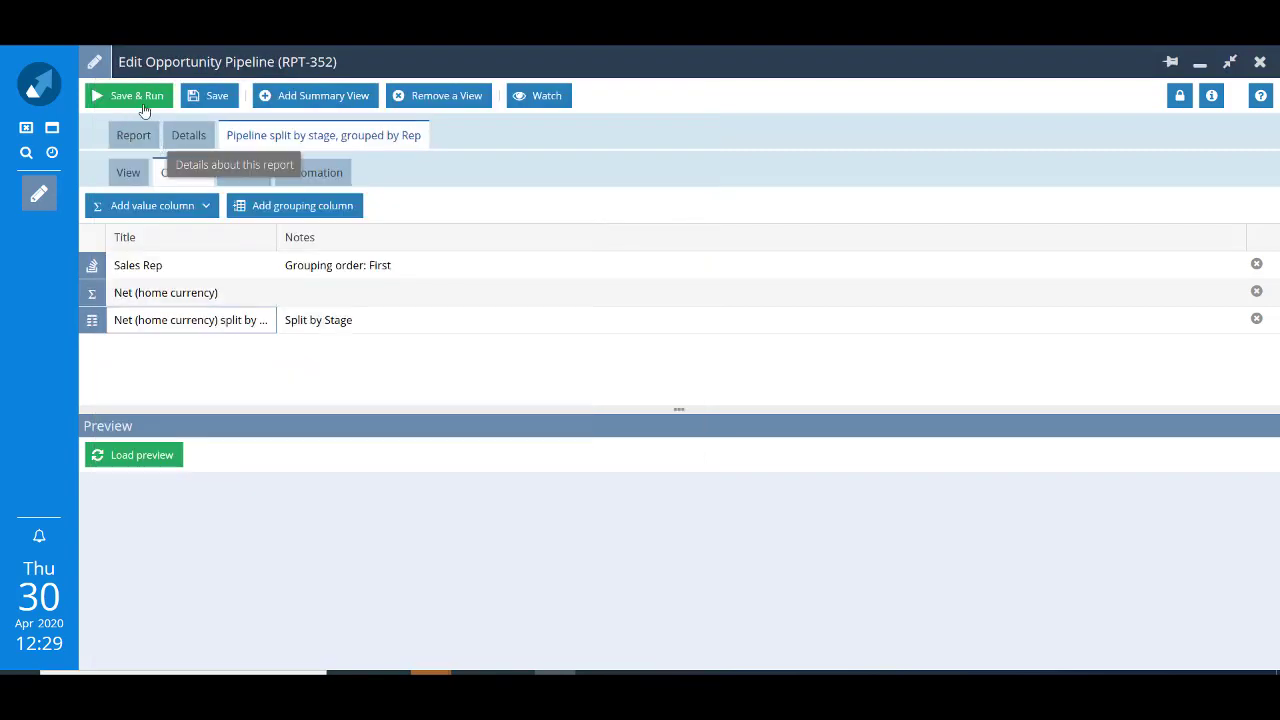
left_click(141, 95)
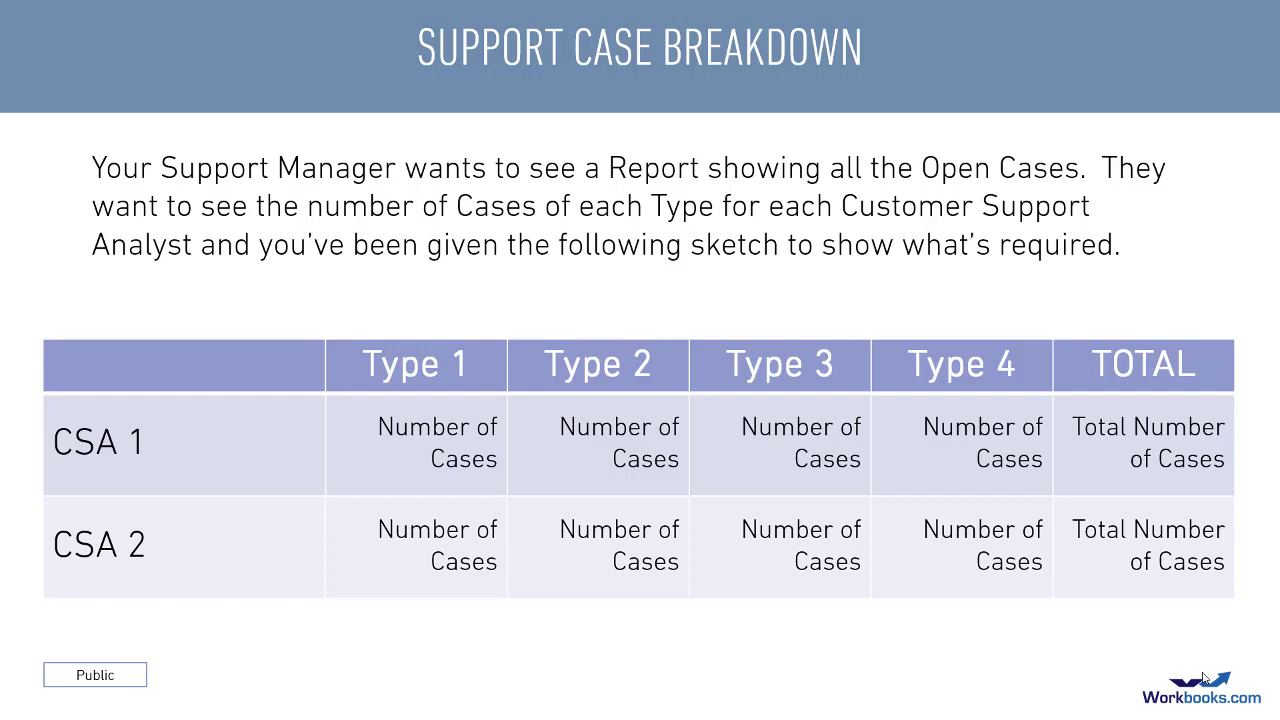
key("Right")
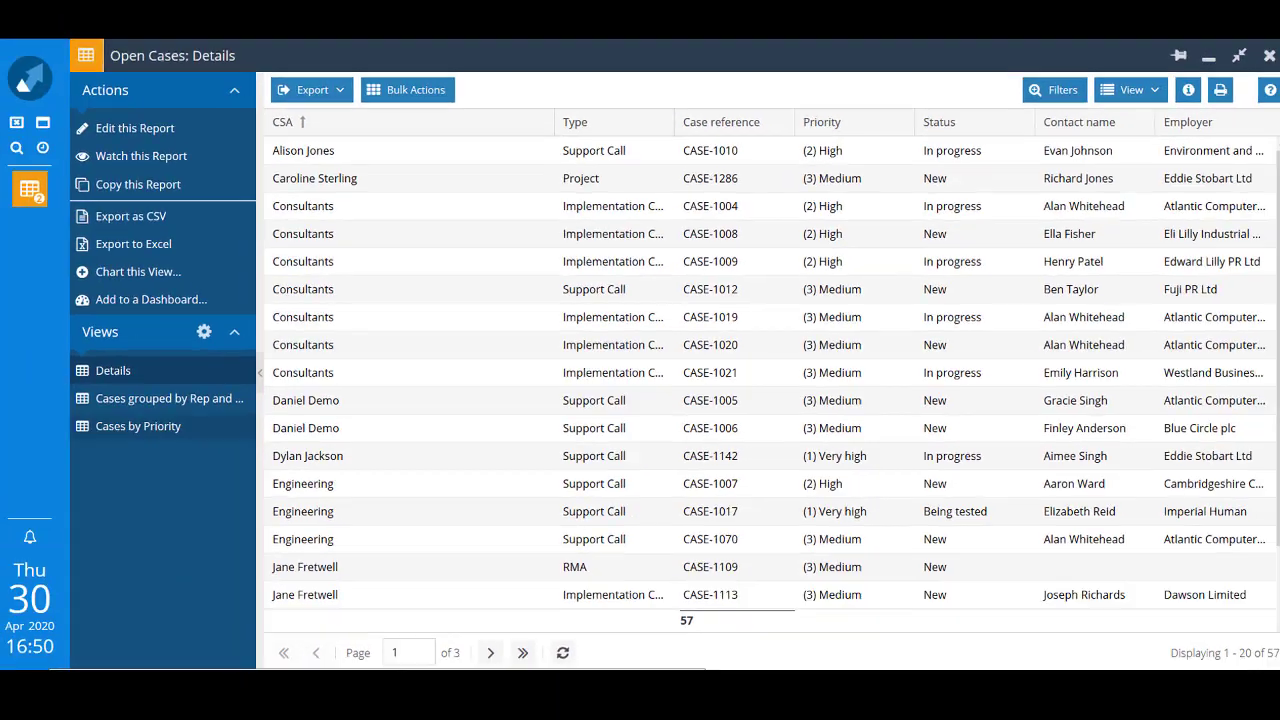
Step: Add the Activities > Activity reference column to the Open Cases report's Details view, and save and run the report
left_click(127, 147)
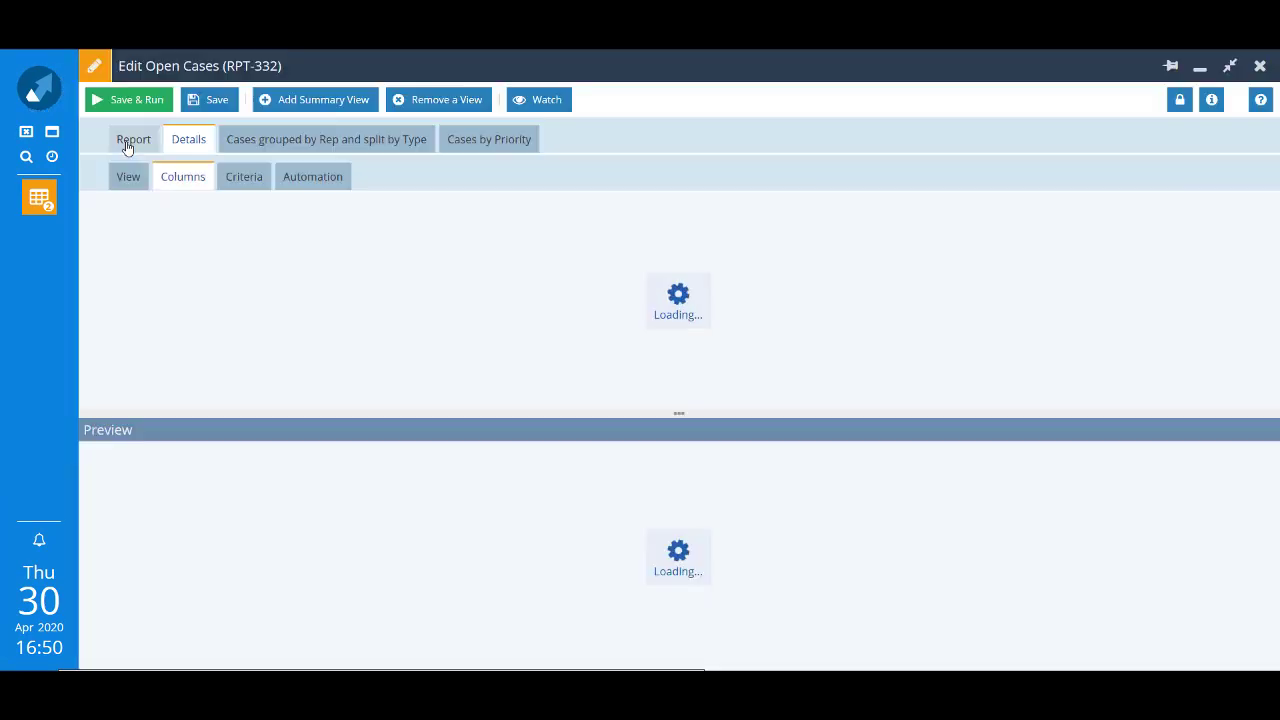
left_click(147, 214)
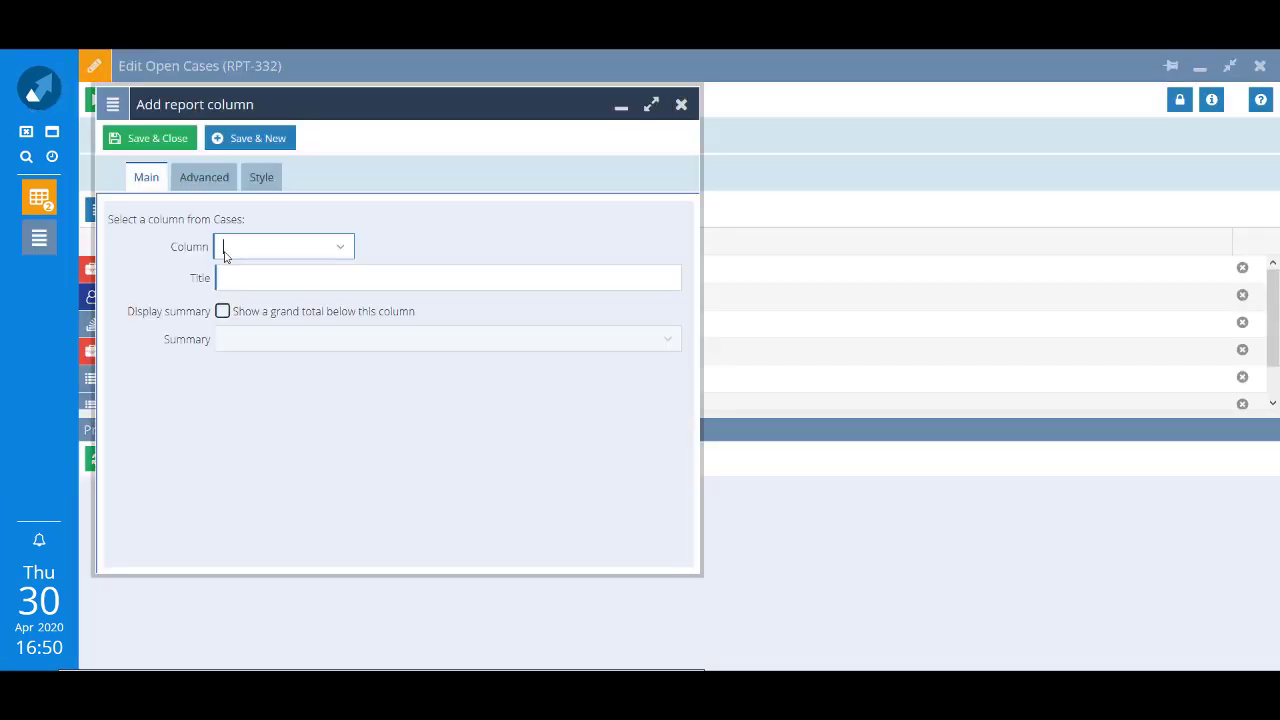
type("activities")
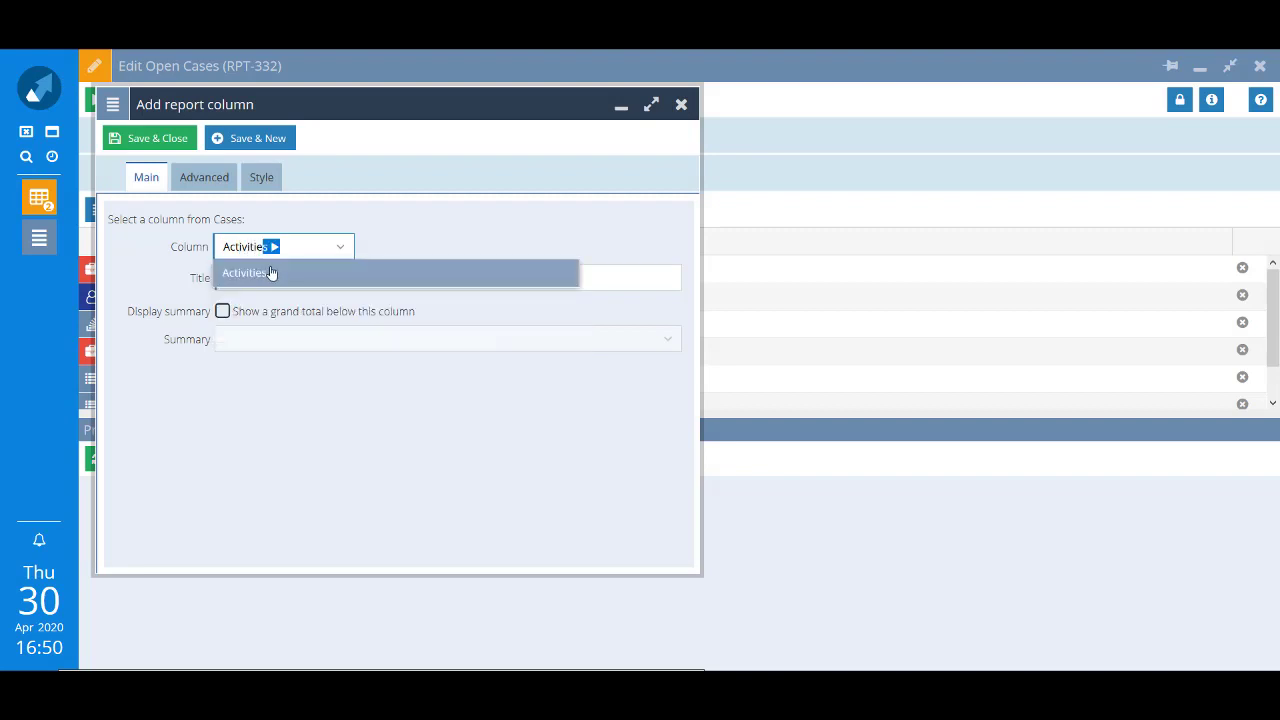
left_click(270, 274)
type("ref")
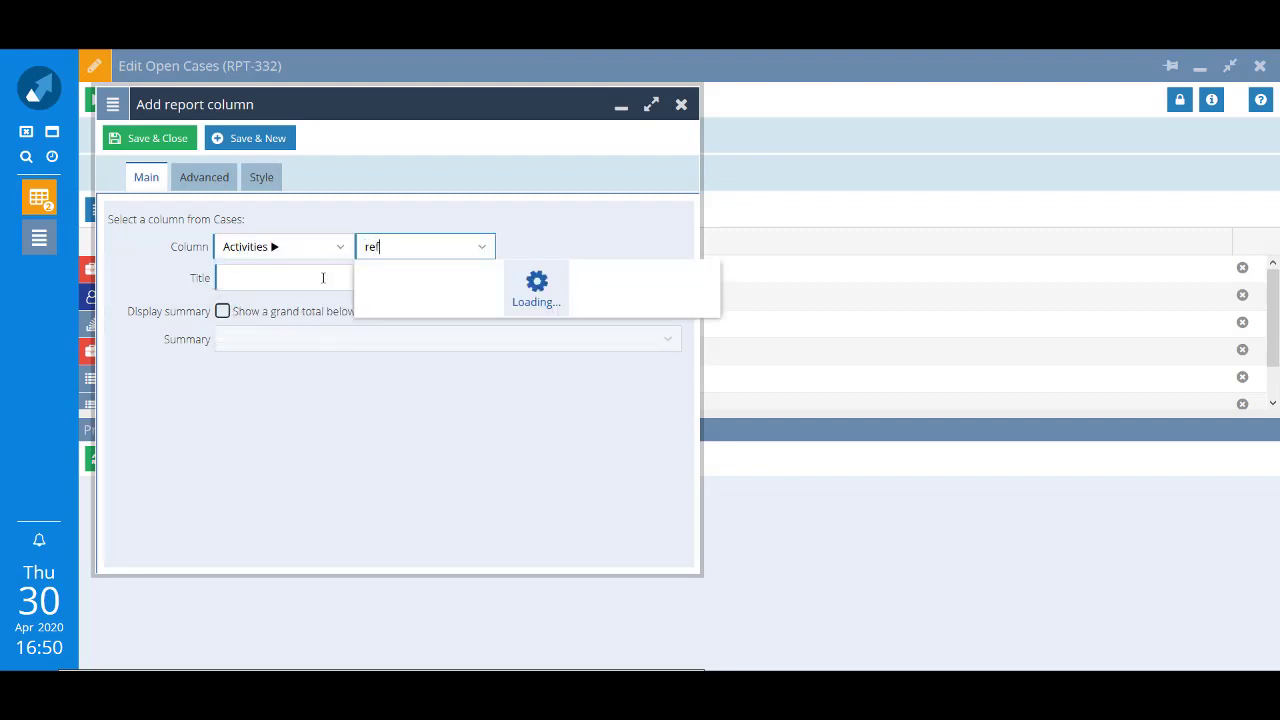
left_click(430, 285)
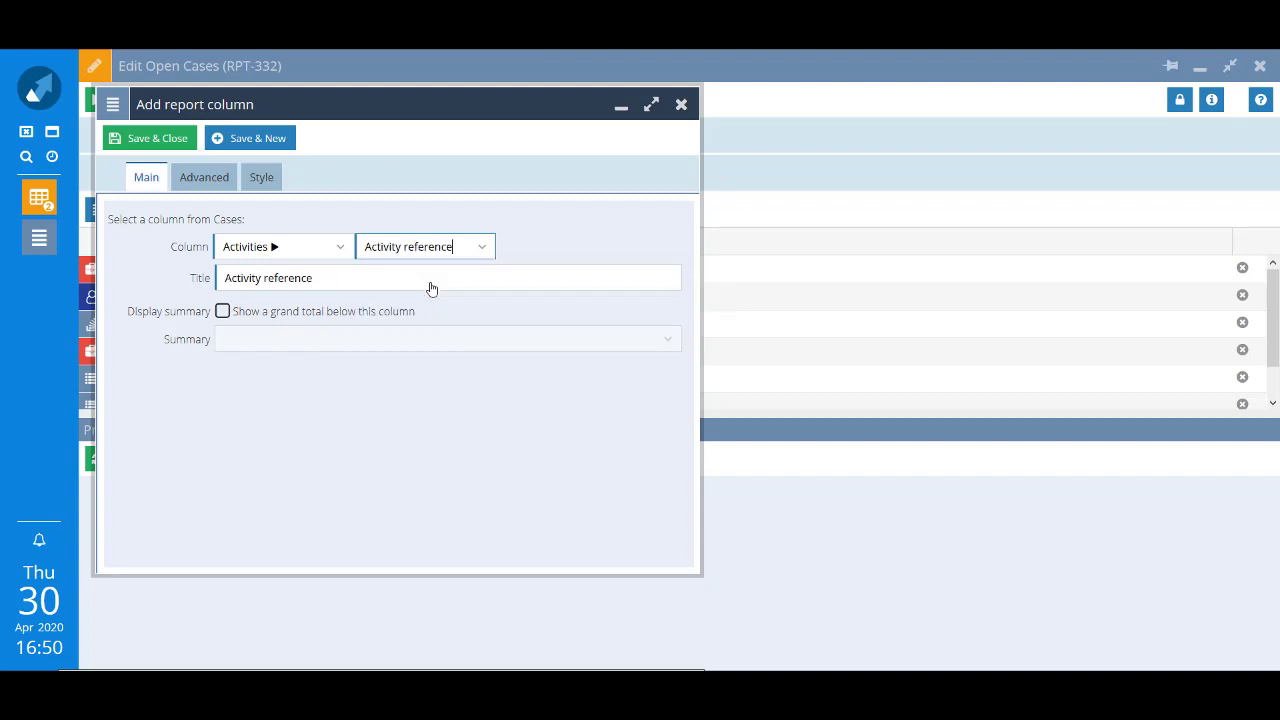
left_click(155, 138)
left_click(137, 100)
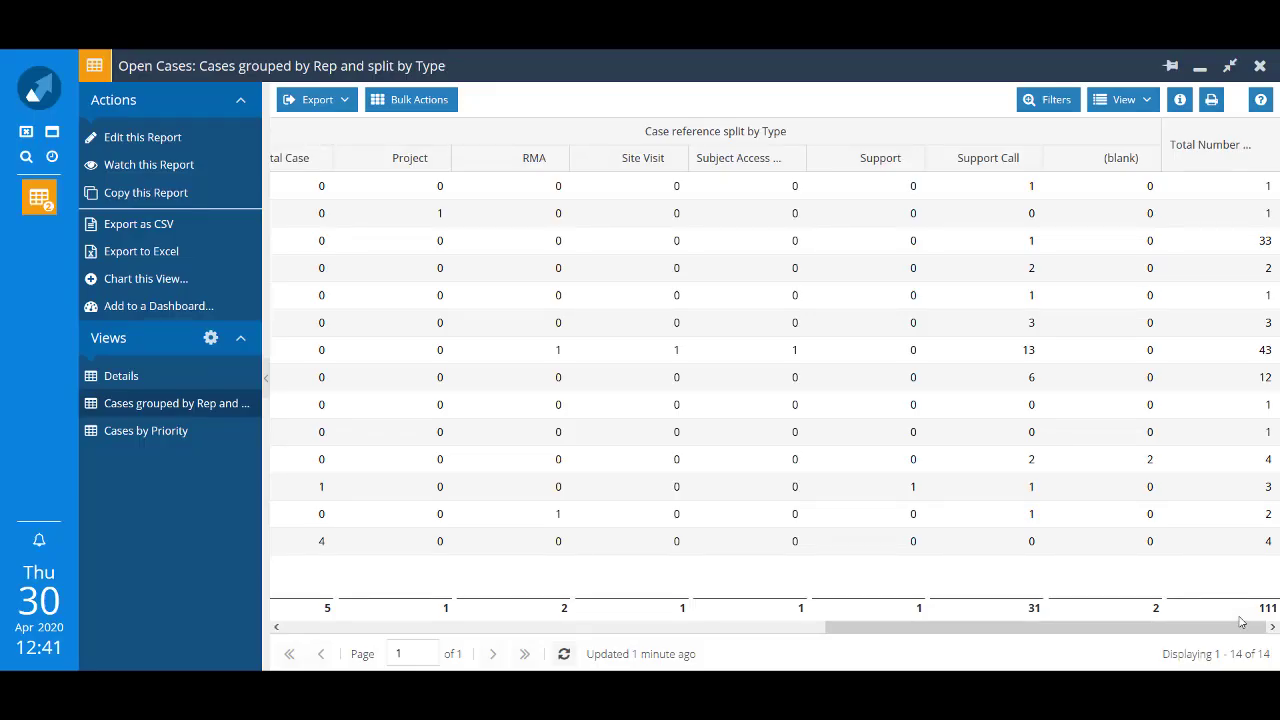
Step: Create a new pre-populated report based on the Cases record type and maximise its editor
left_click(42, 90)
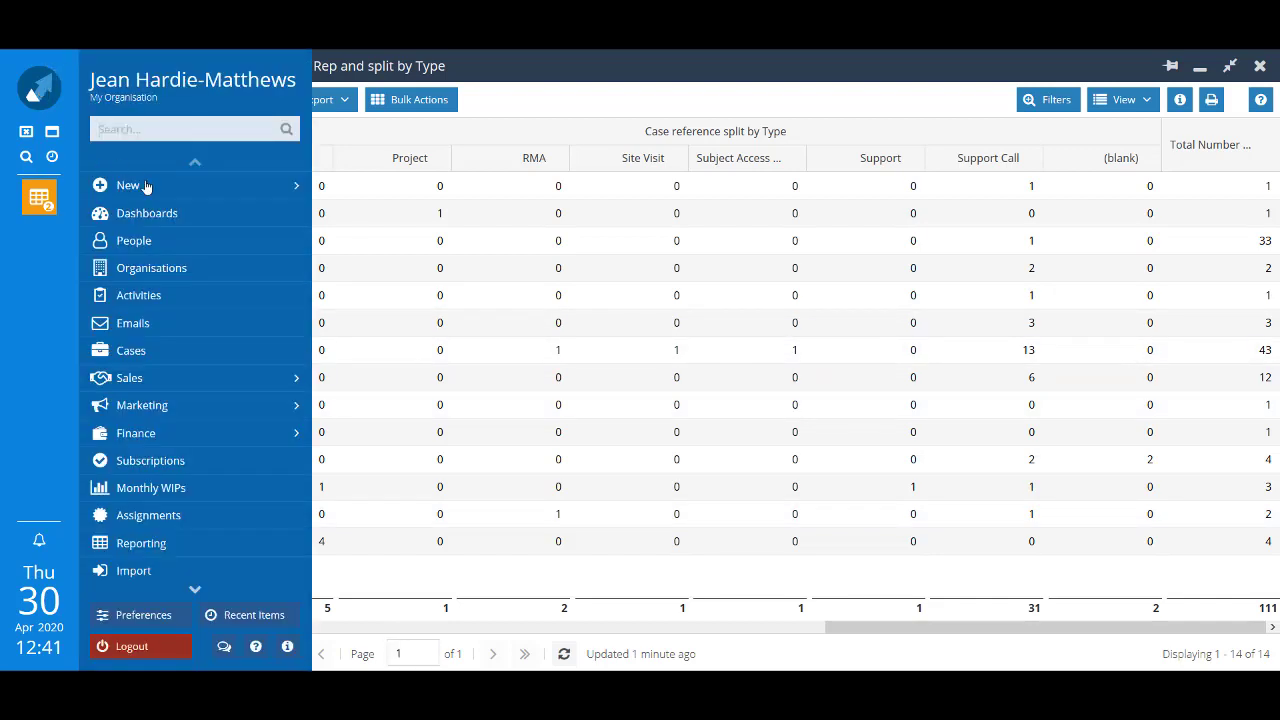
mouse_move(146, 186)
left_click(380, 521)
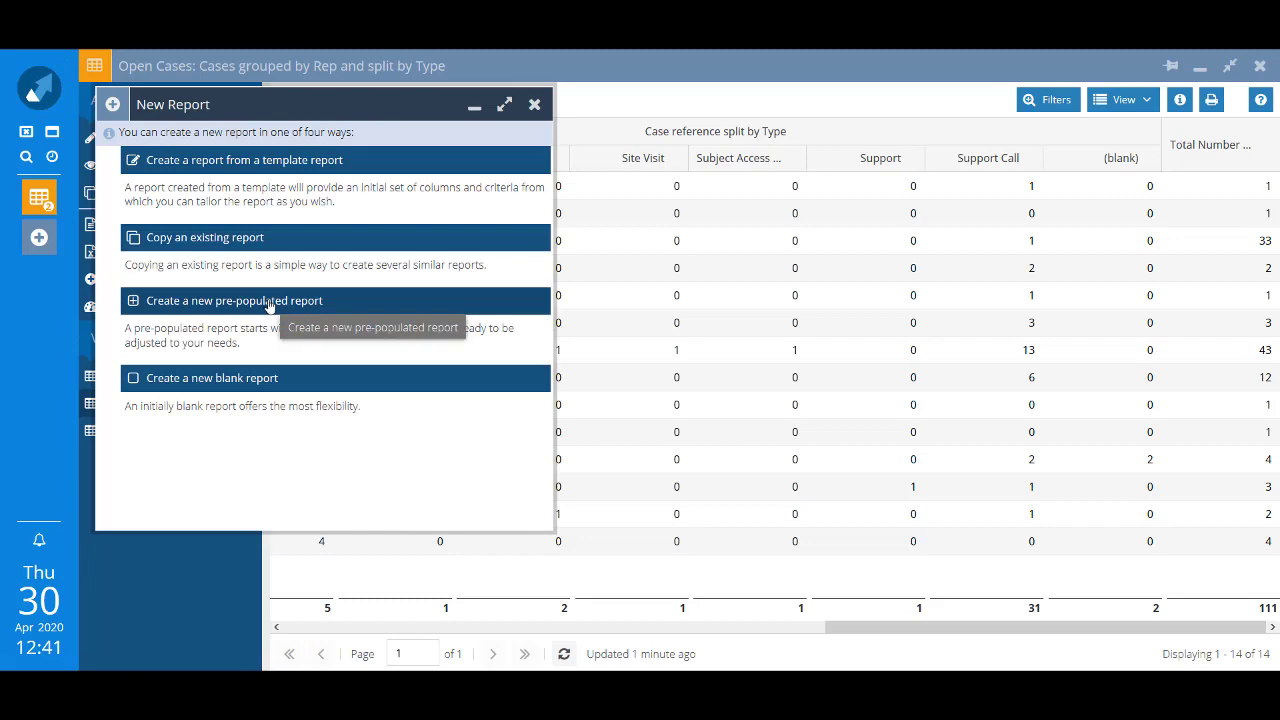
left_click(268, 302)
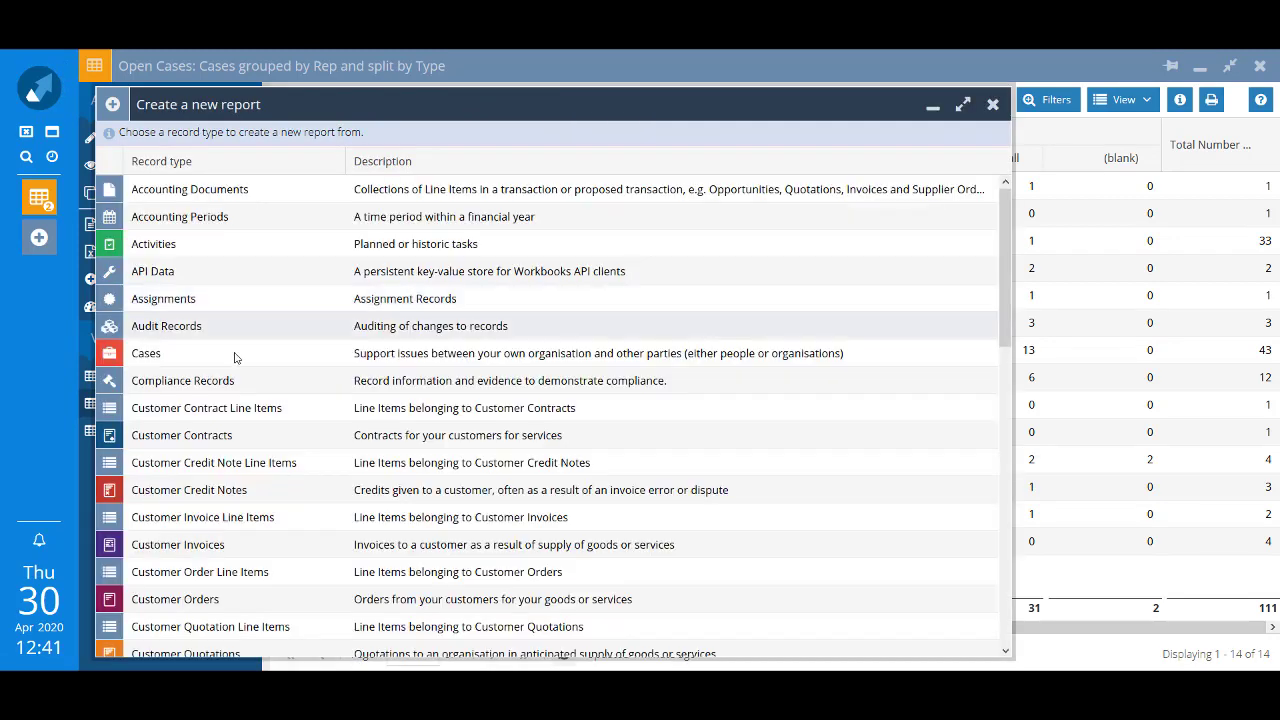
left_click(148, 355)
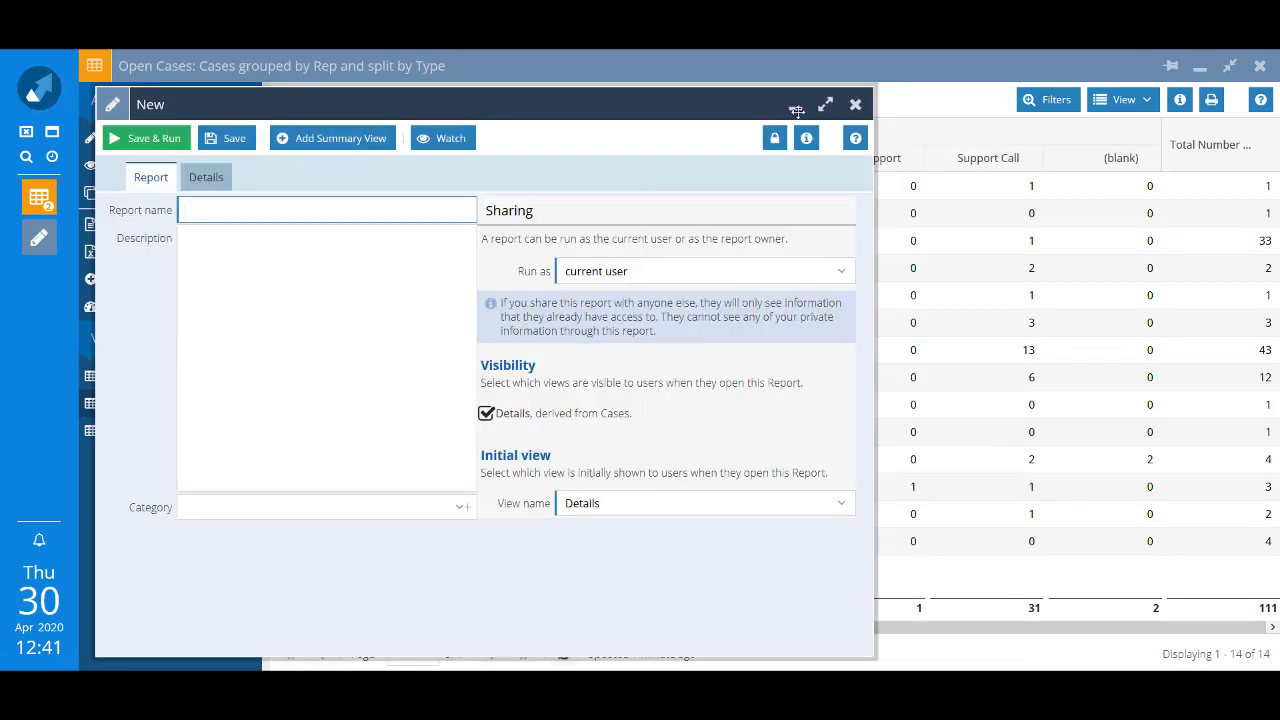
left_click(808, 106)
Step: Add the Activities > Activity reference column to the new report's Details view
left_click(188, 139)
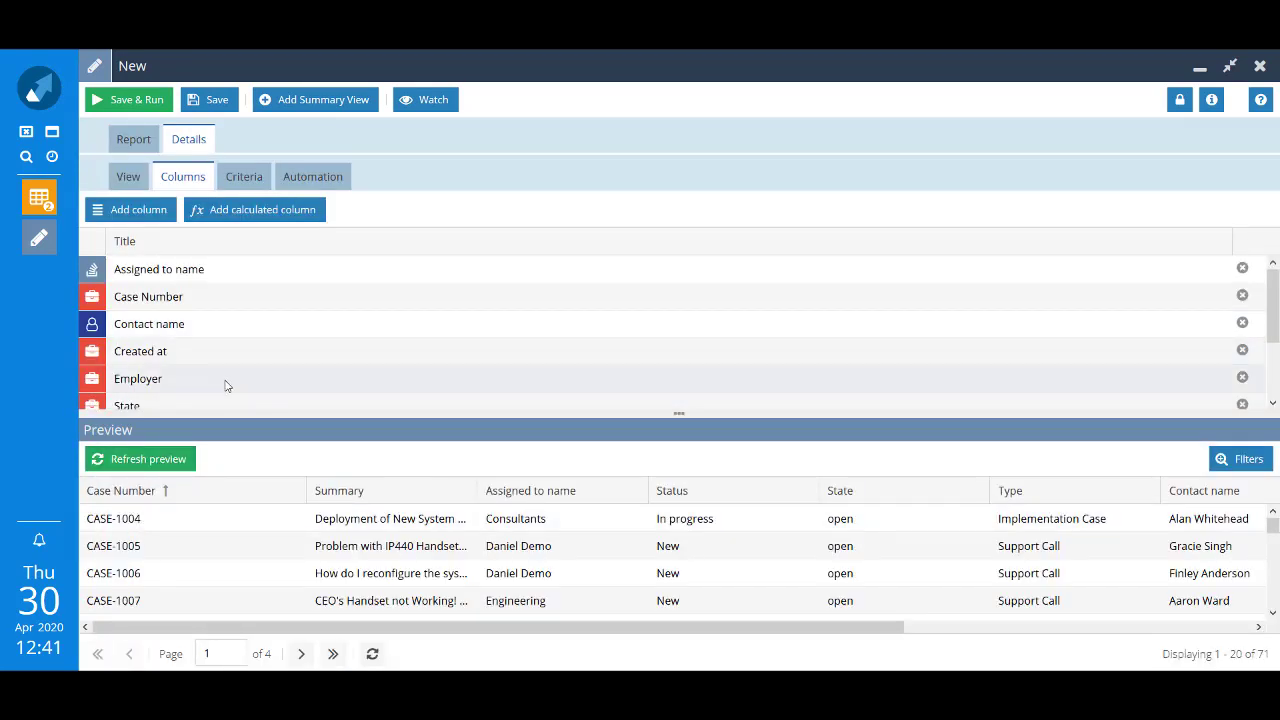
left_click(139, 210)
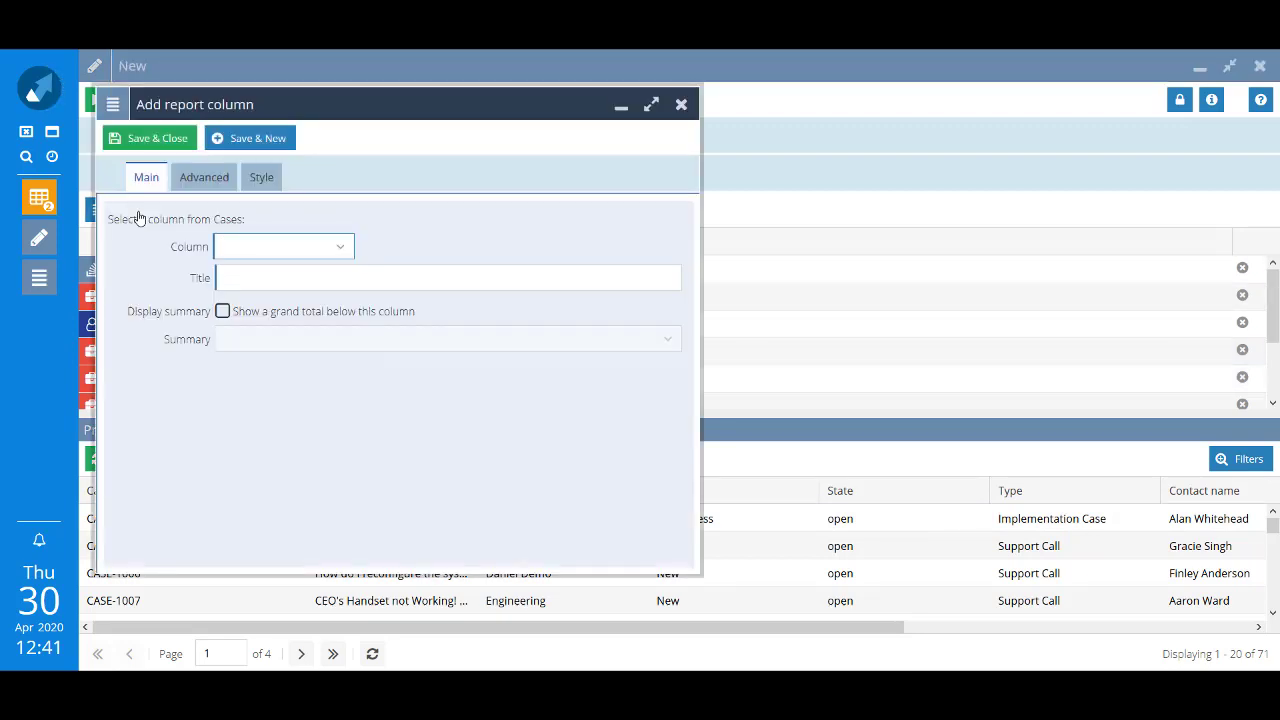
type("activ")
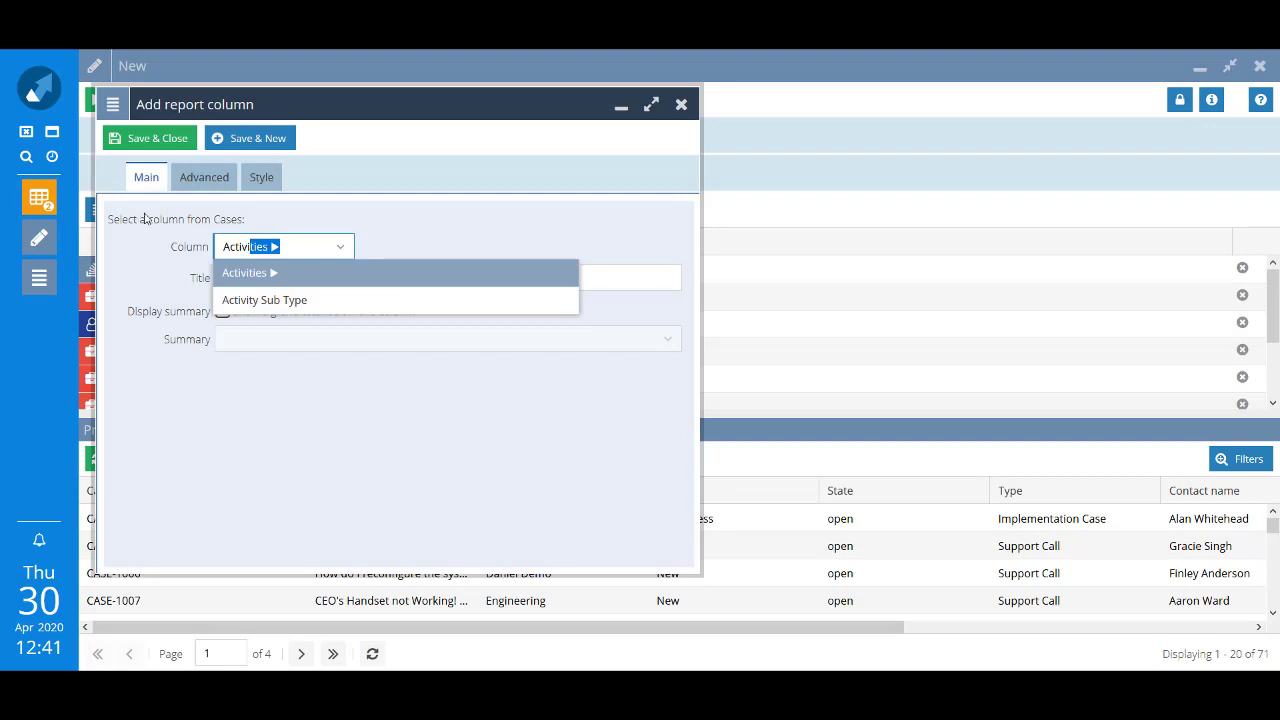
left_click(256, 272)
type("rf")
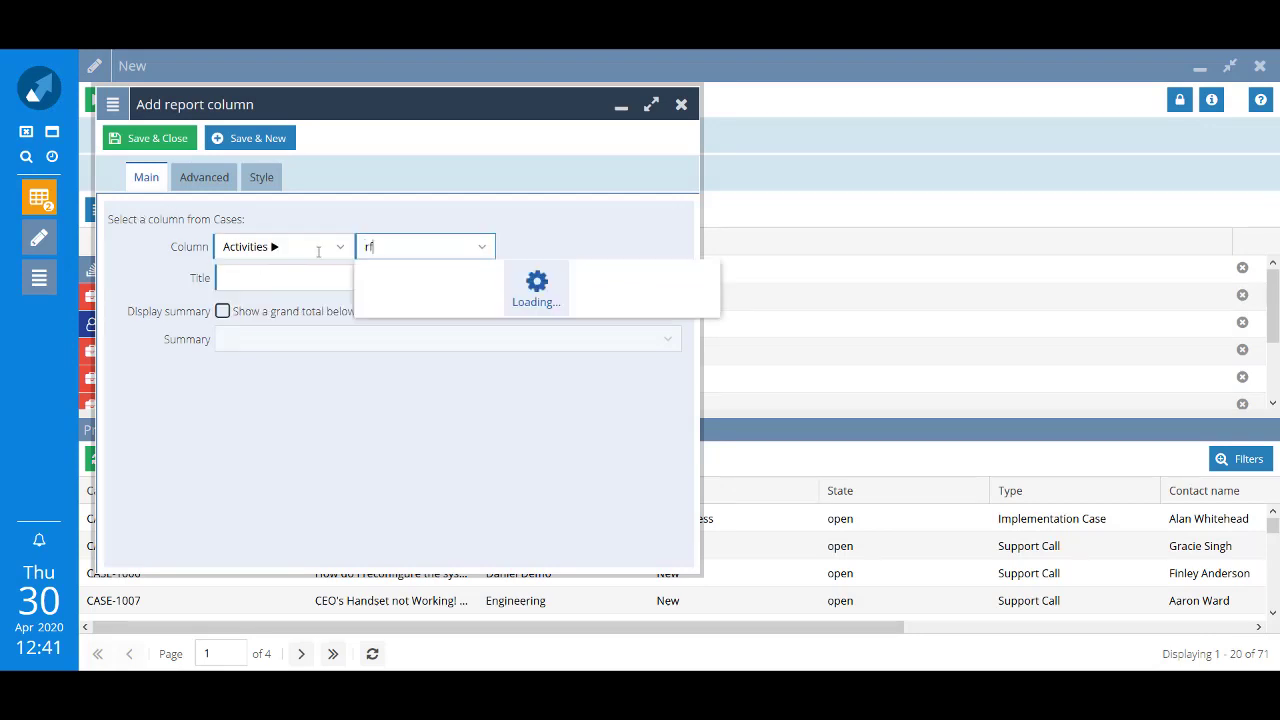
type("ef")
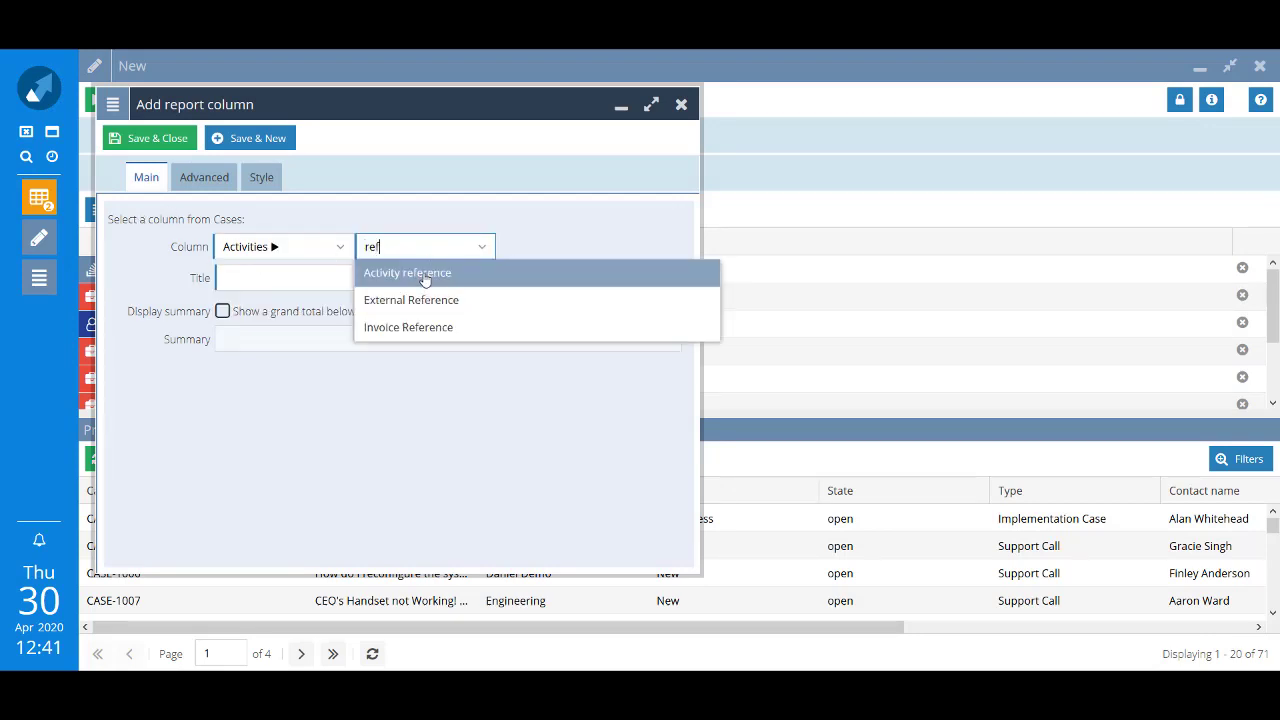
left_click(425, 276)
left_click(160, 139)
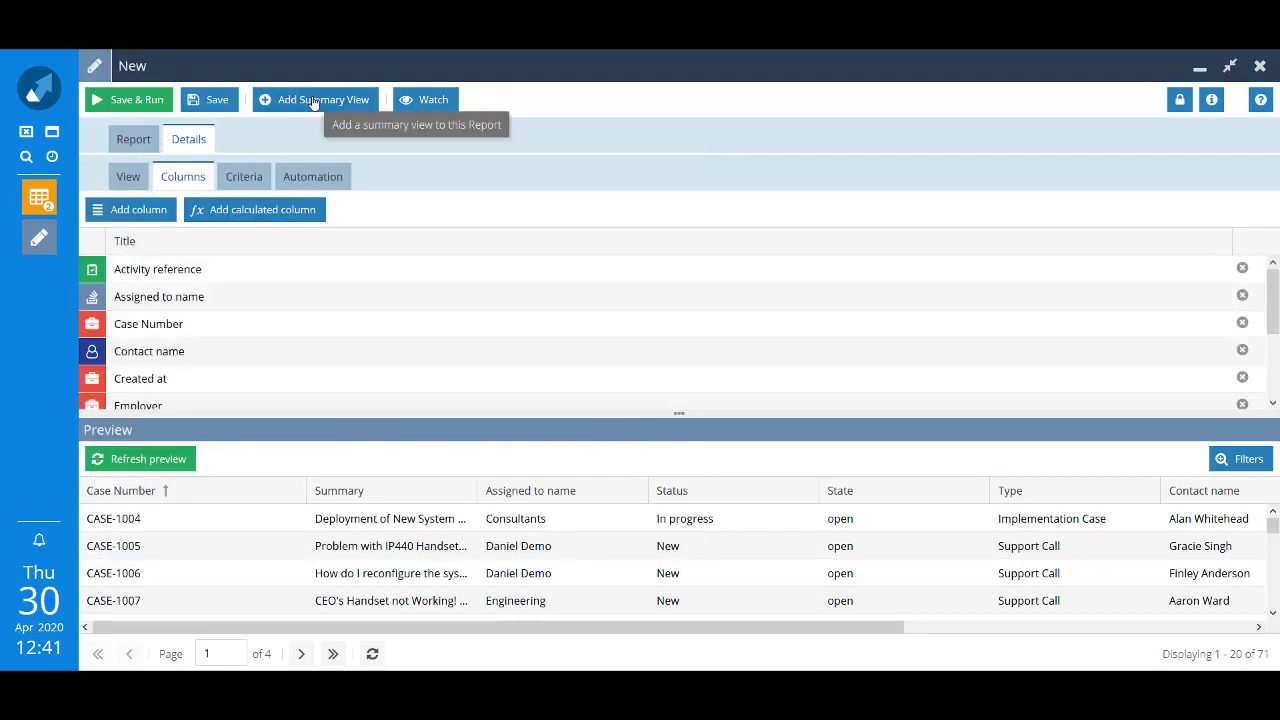
Step: Add a summary view, name both the report and the view "Number of Activities per case type", and save
left_click(313, 100)
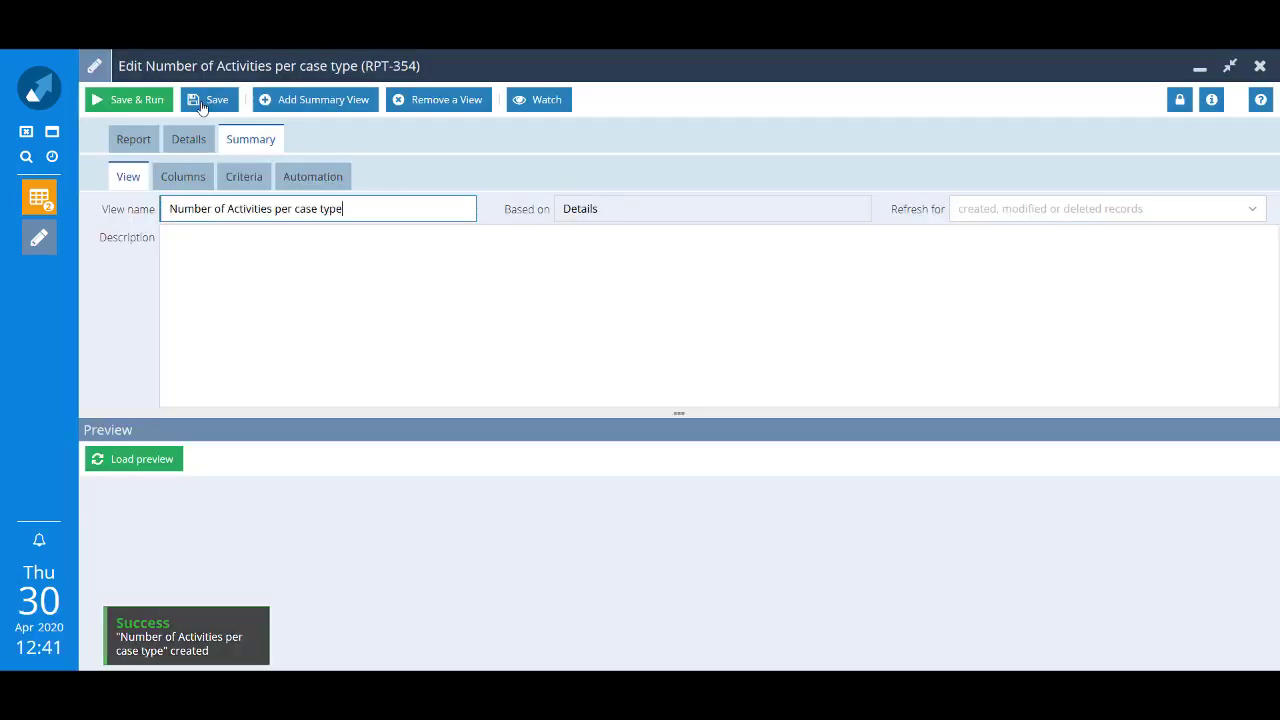
left_click(203, 100)
Step: Set up a summarised column that counts Activity reference, titled "Number of Activities"
left_click(206, 210)
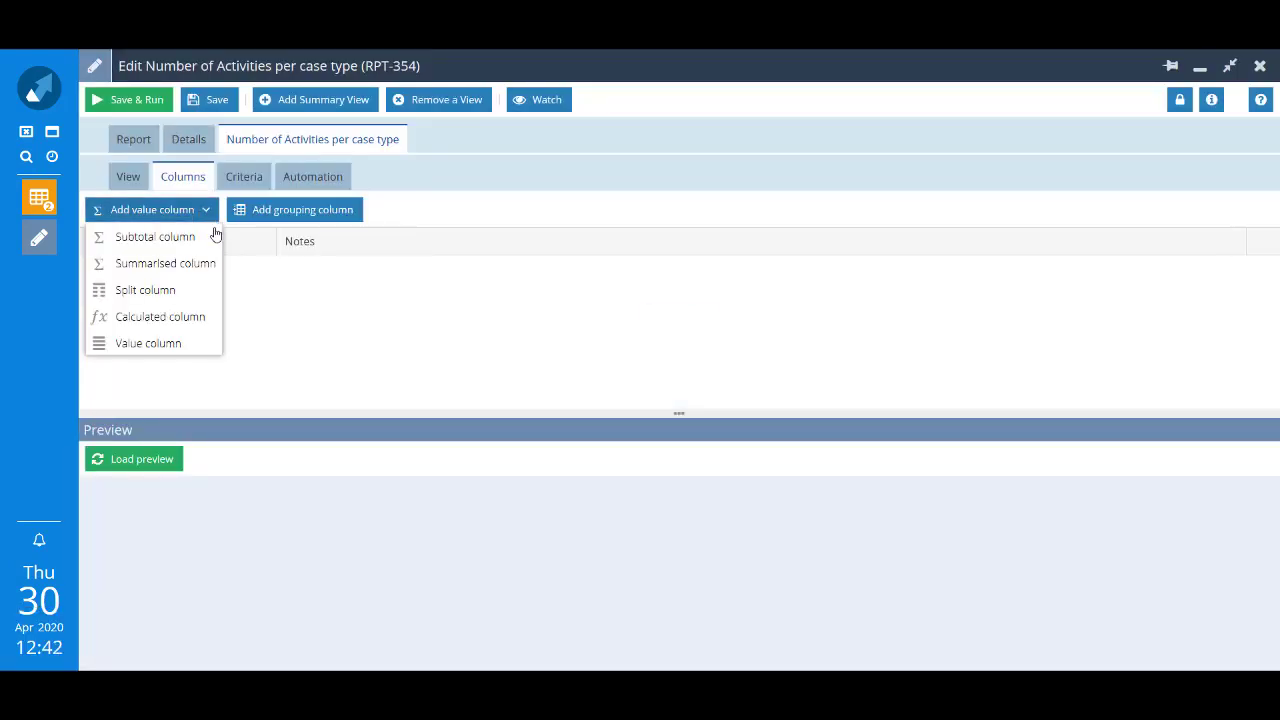
left_click(204, 264)
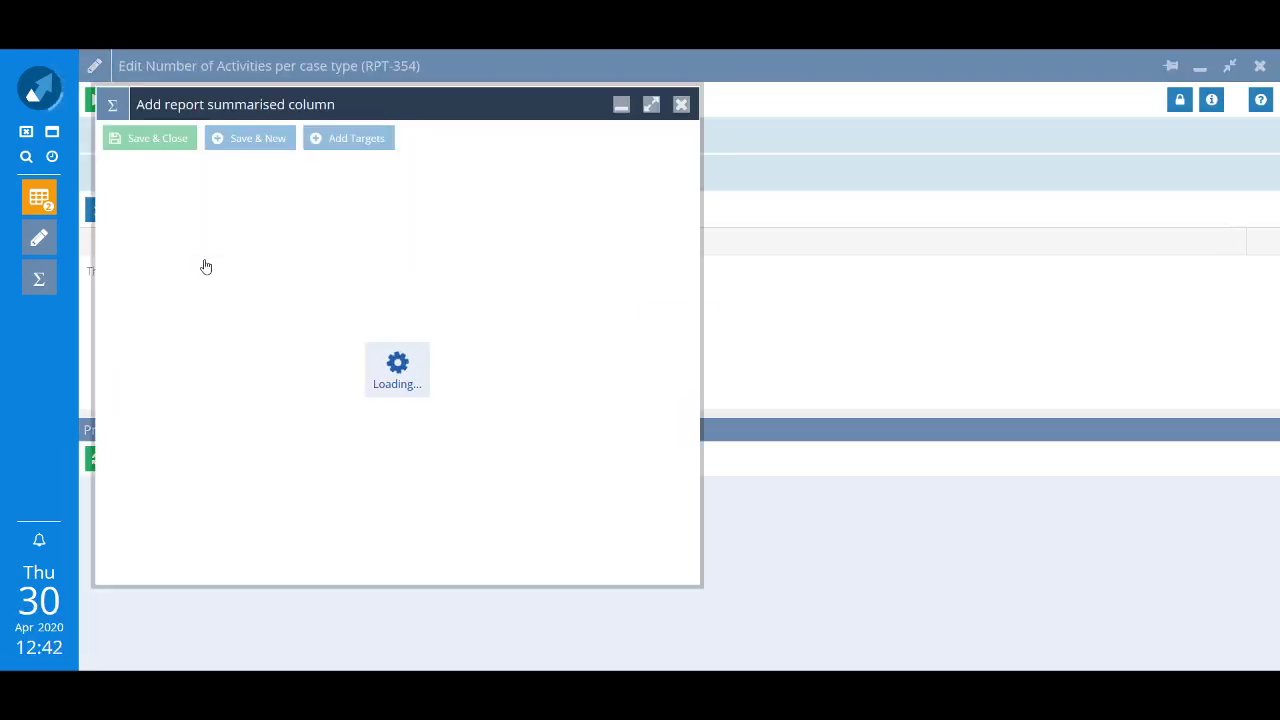
left_click(391, 287)
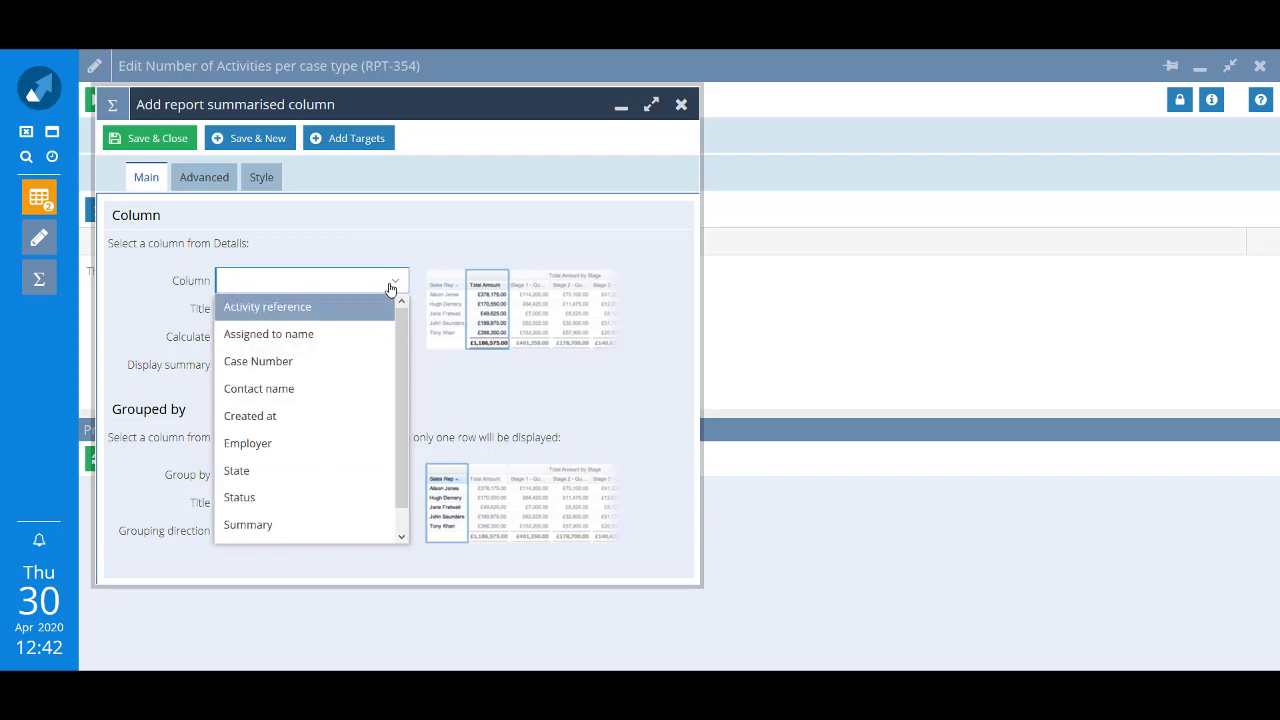
left_click(341, 311)
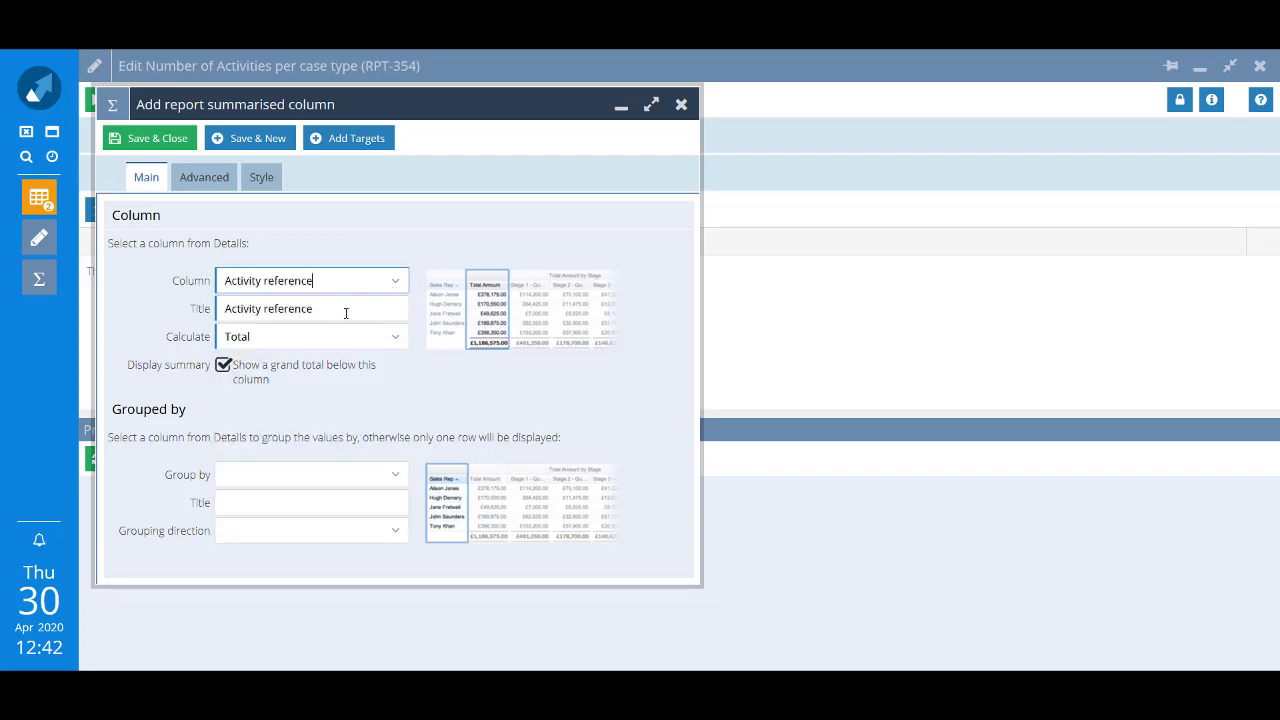
left_click(396, 343)
left_click(250, 388)
triple_click(250, 310)
type("Num")
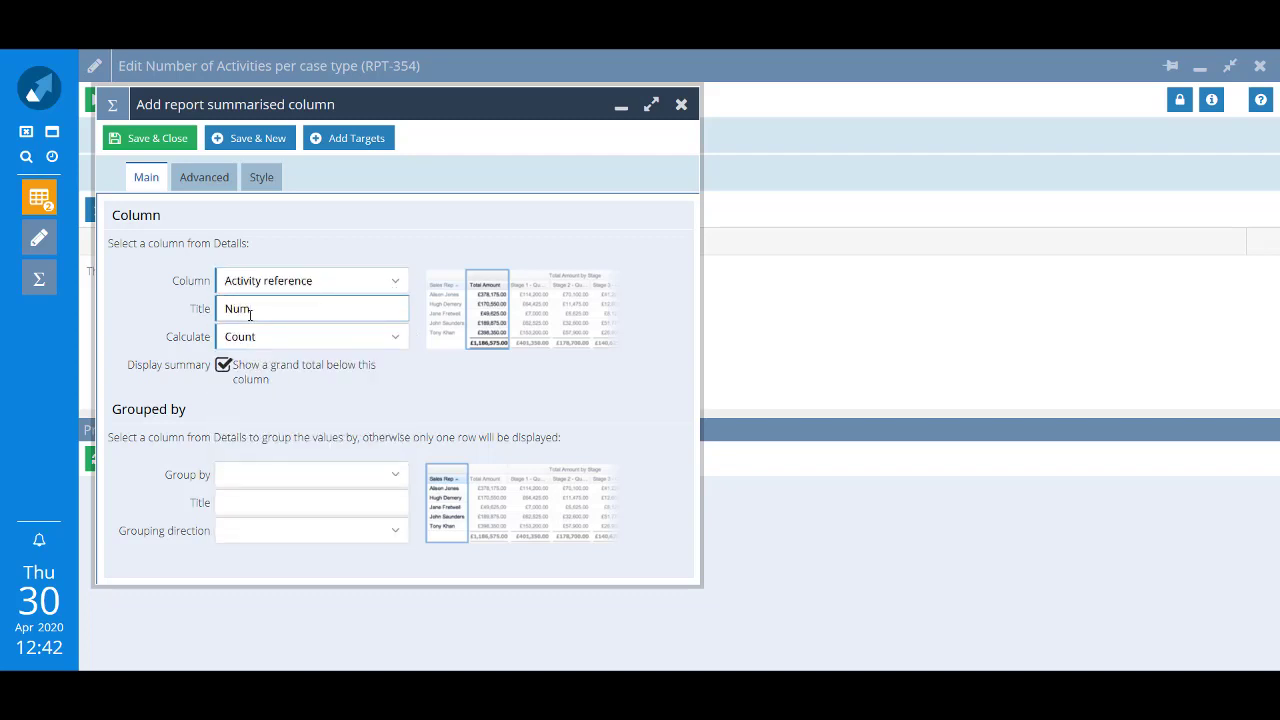
type("ber of Activities")
Step: Group the summarised column by Case Number, save it and load the view's preview
left_click(396, 474)
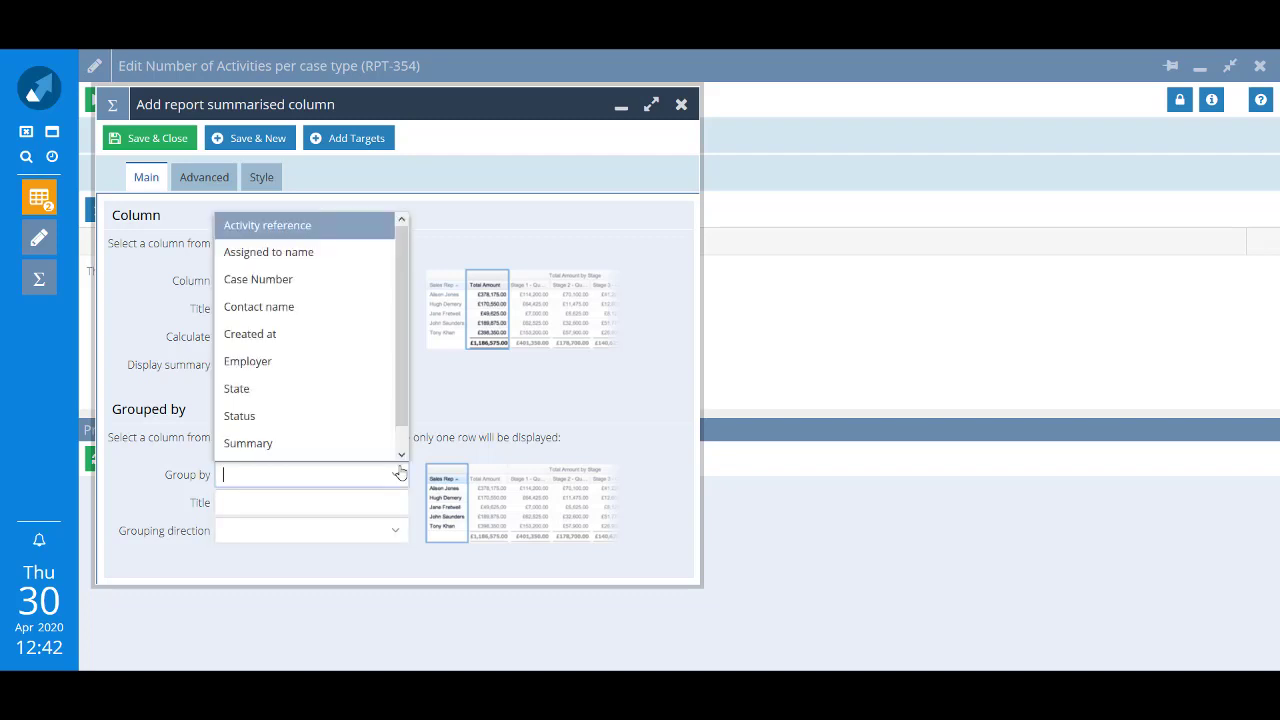
left_click(316, 286)
left_click(160, 140)
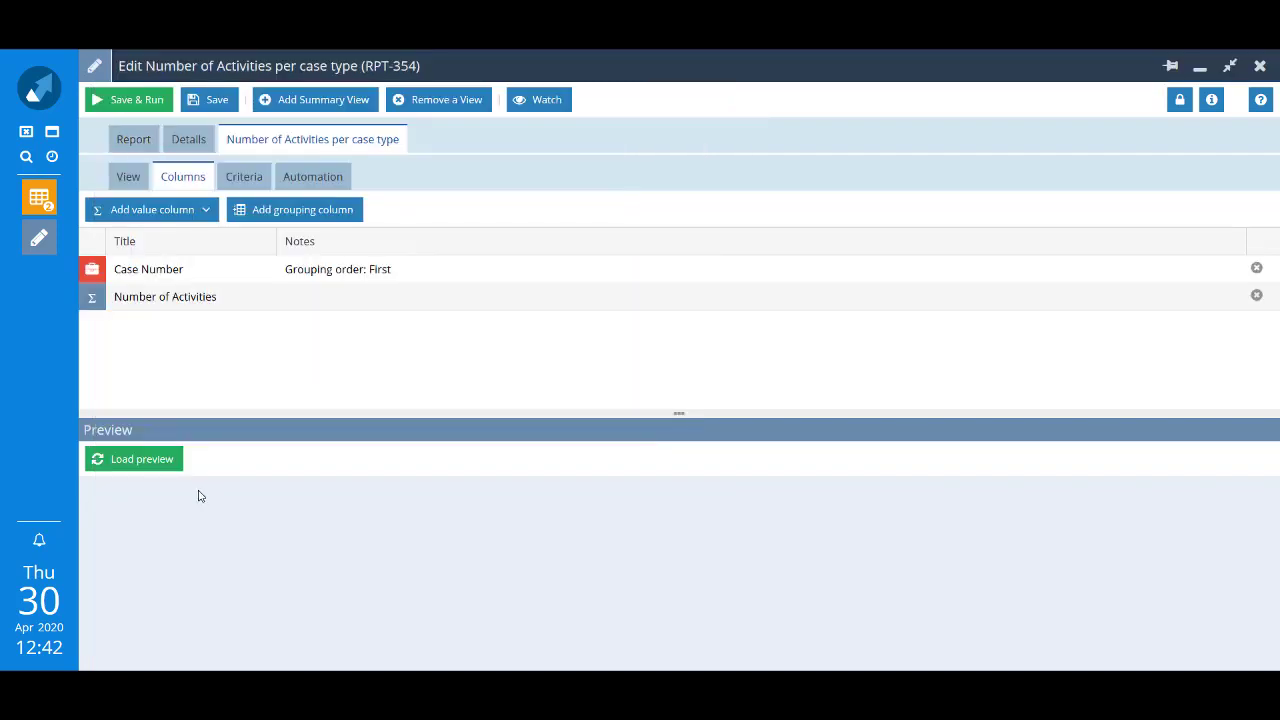
left_click(140, 462)
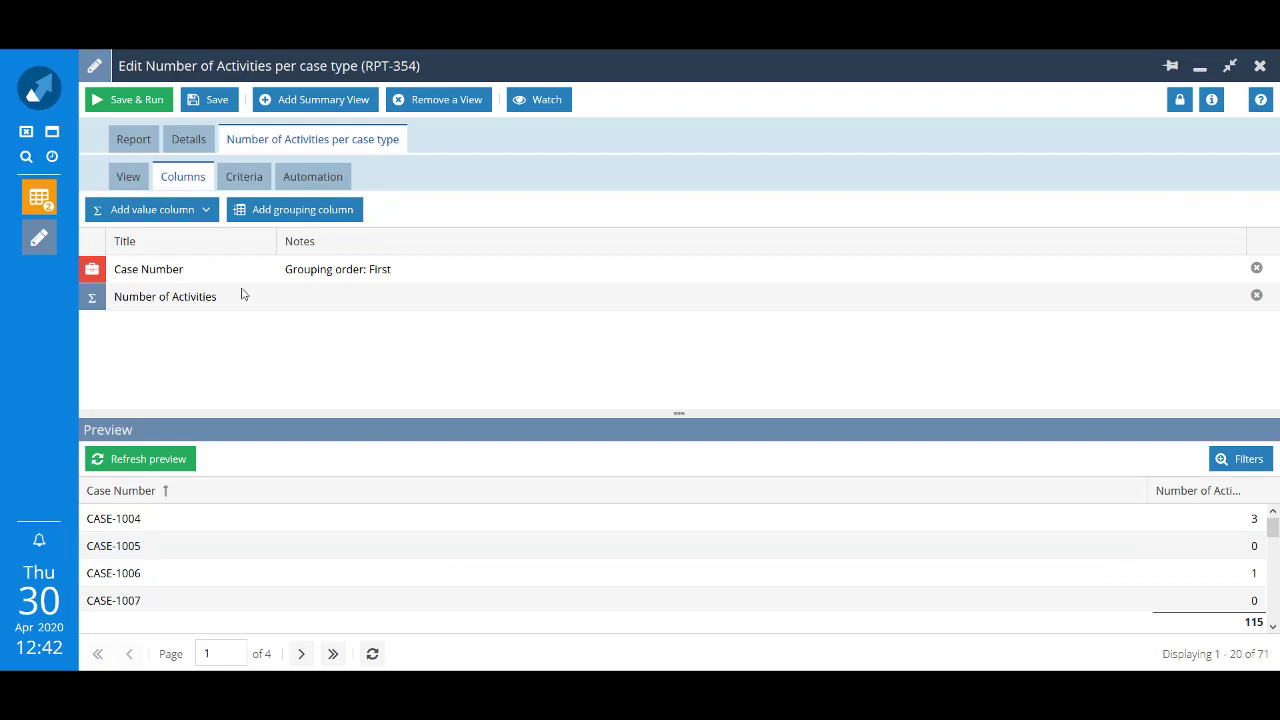
Step: Add a value column showing Summary to the summary view, and save and run the report
left_click(206, 212)
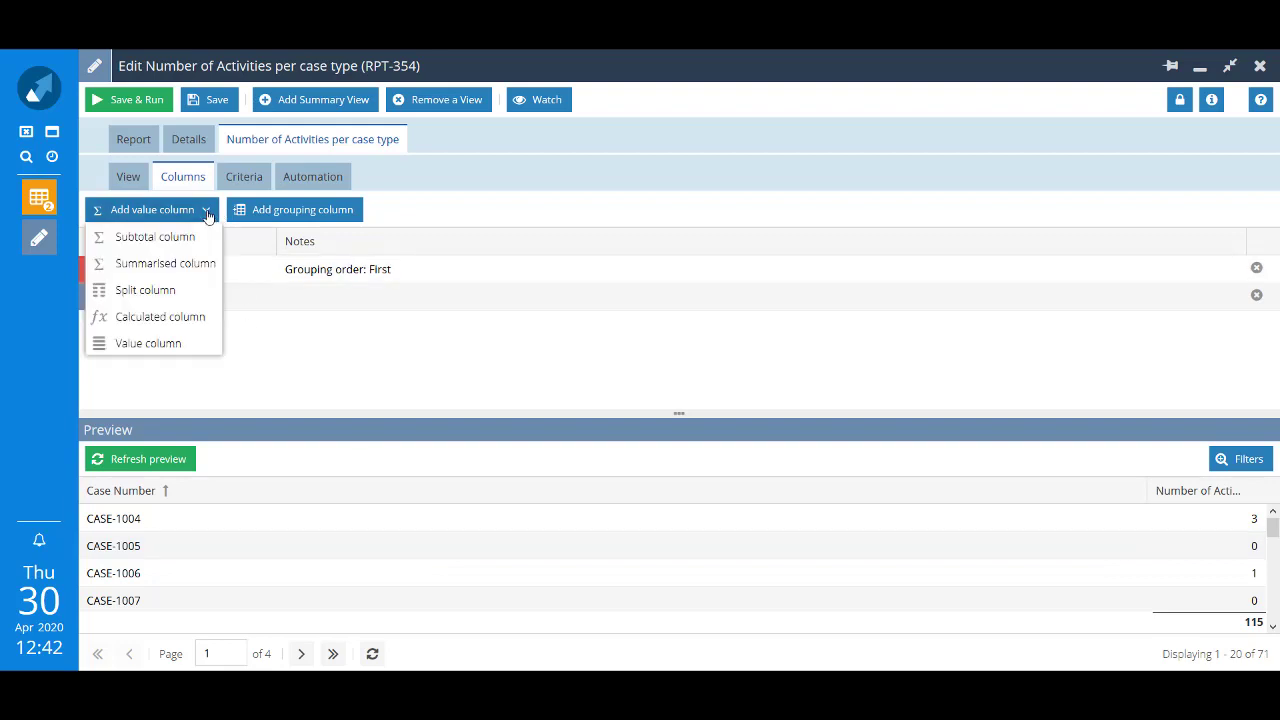
left_click(142, 343)
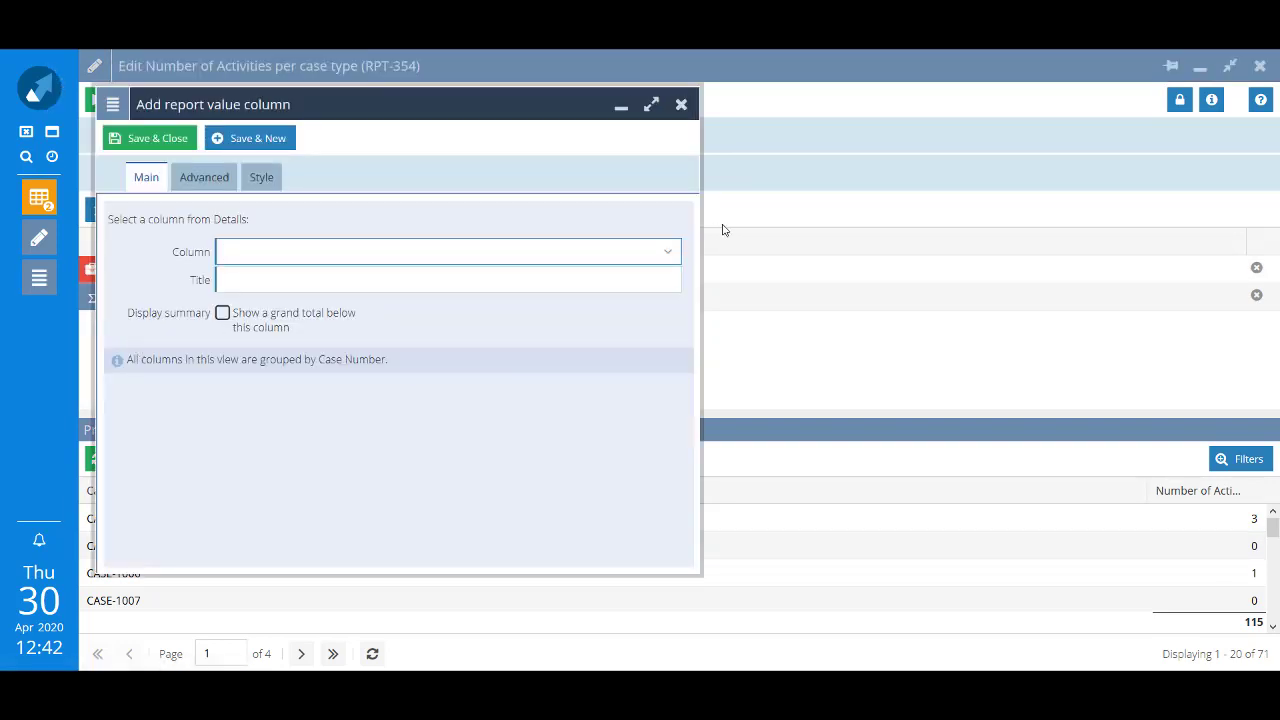
left_click(669, 262)
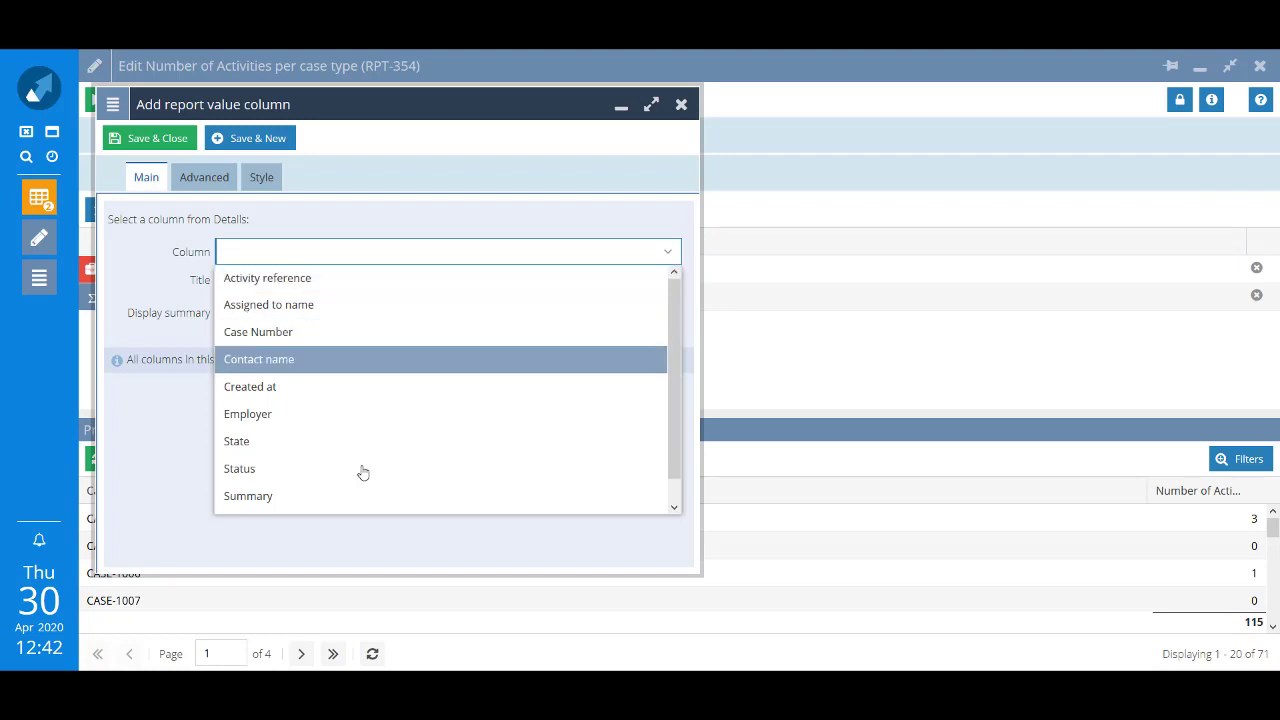
left_click(297, 500)
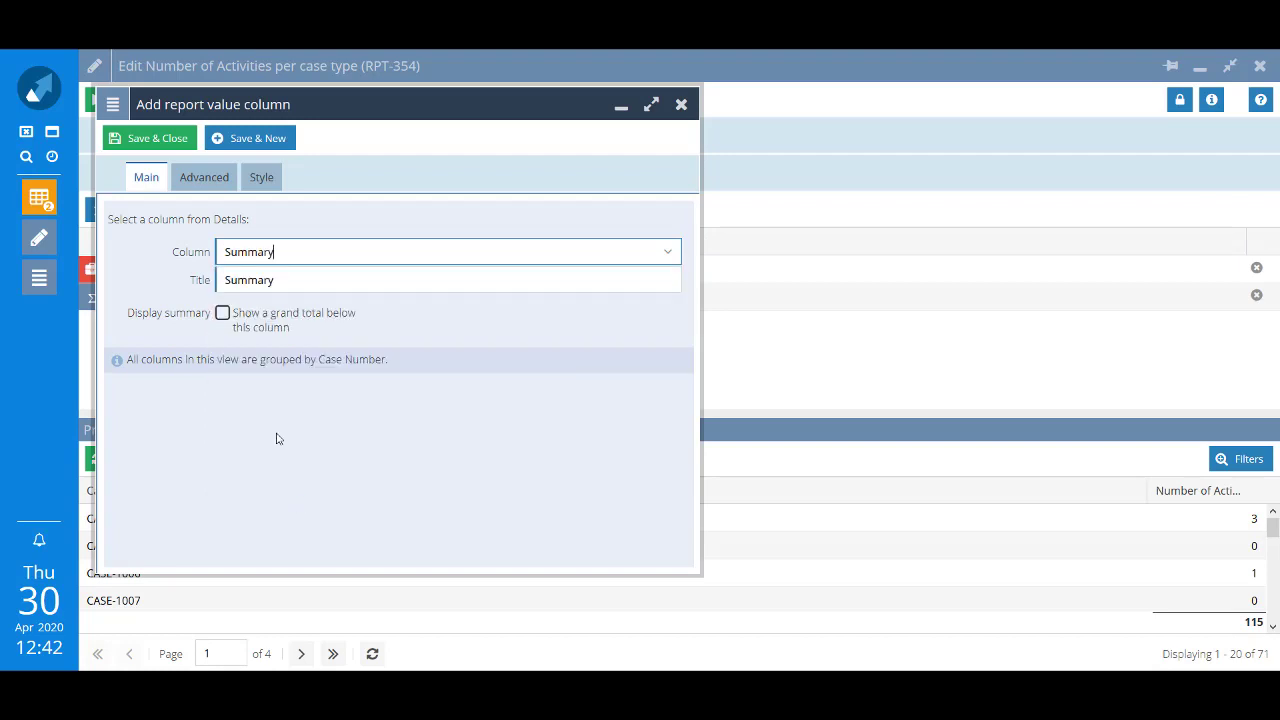
left_click(157, 138)
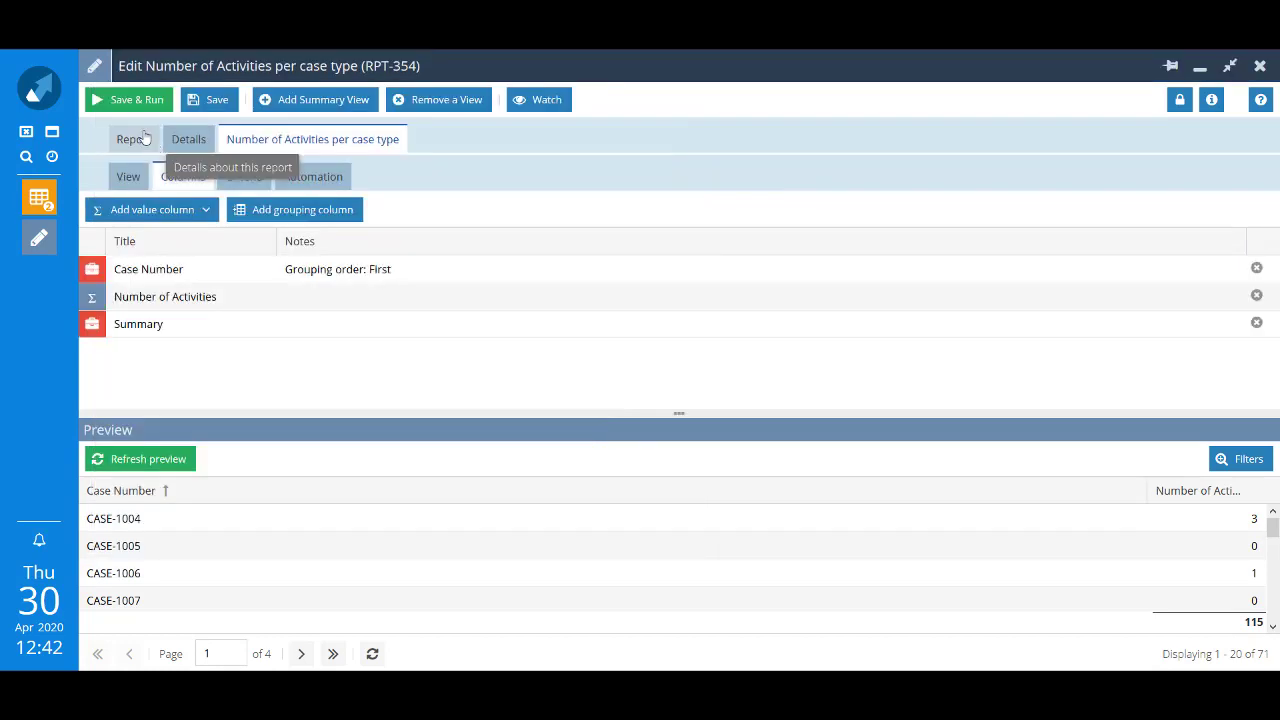
left_click(129, 99)
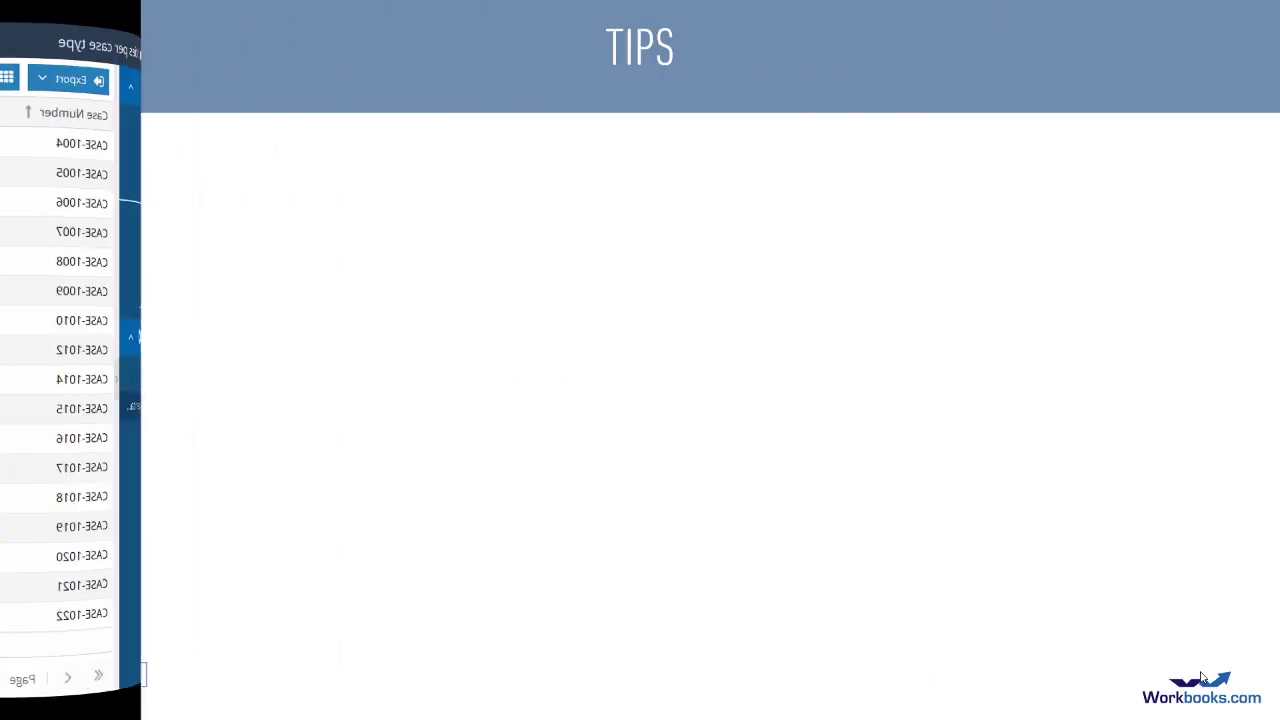